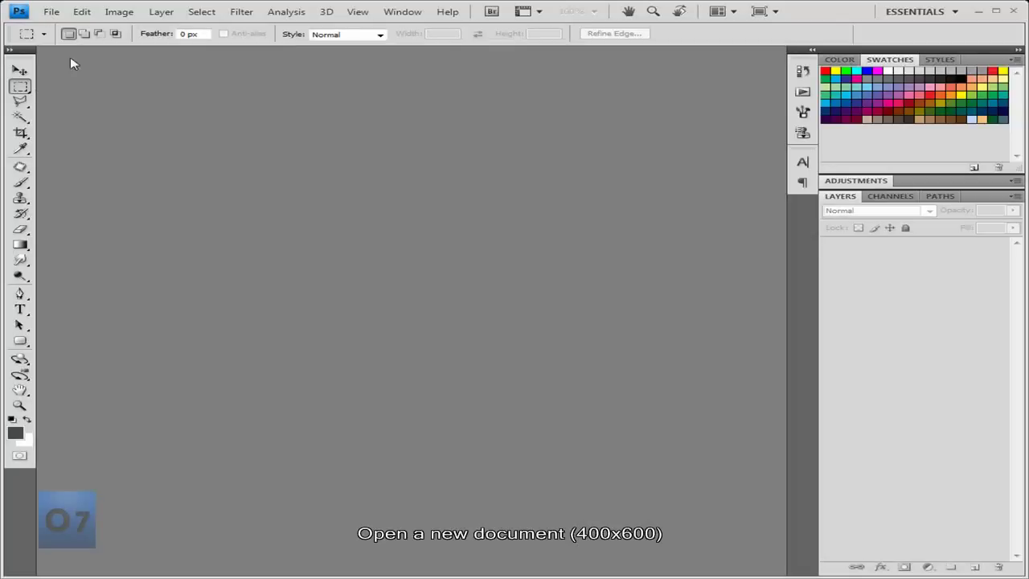
Create a new blank white document 400 pixels wide by 600 pixels tall
left_click(51, 11)
left_click(70, 27)
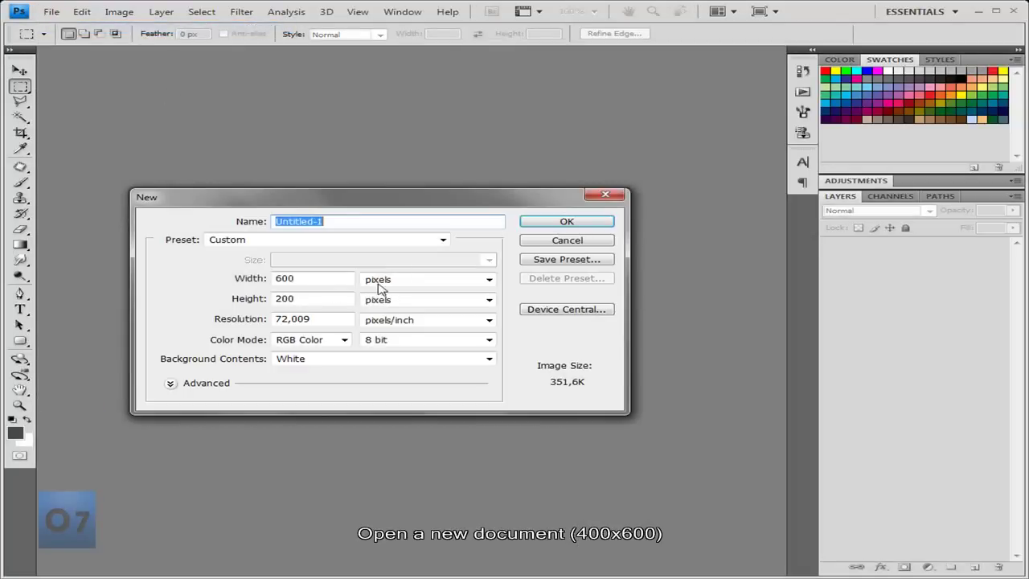
double_click(313, 279)
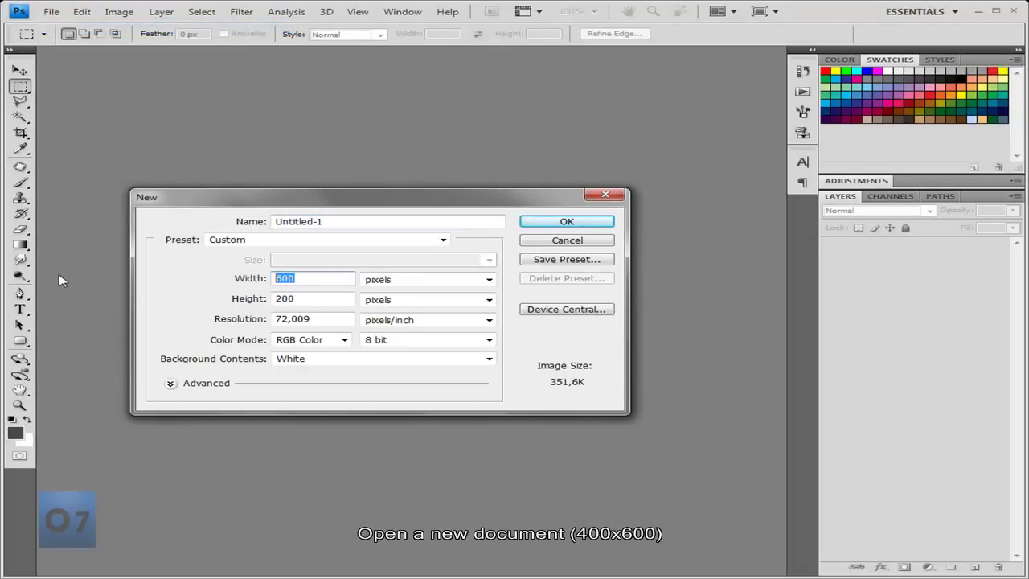
type("40")
key("Tab")
key("Tab")
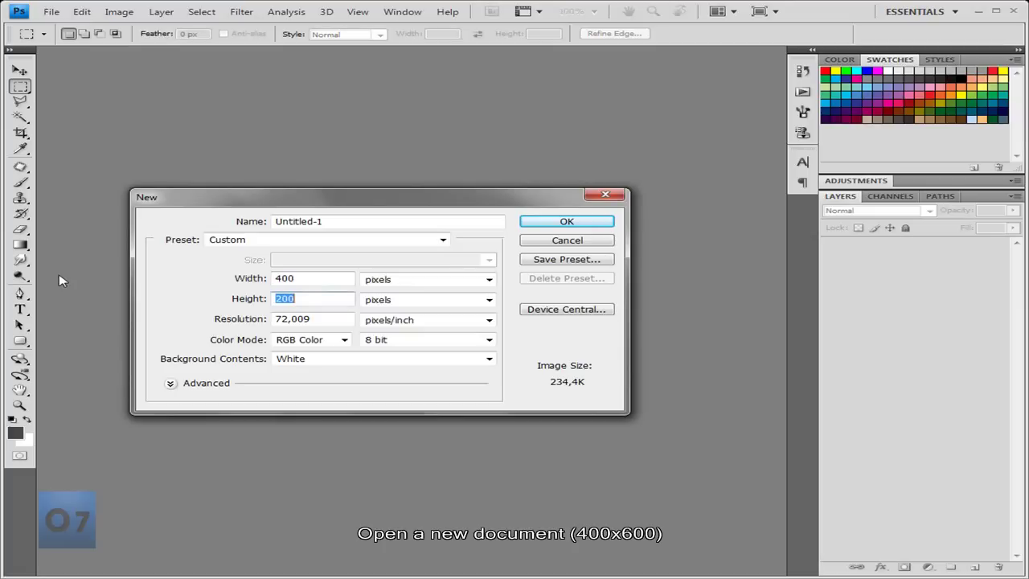
type("600")
key("Return")
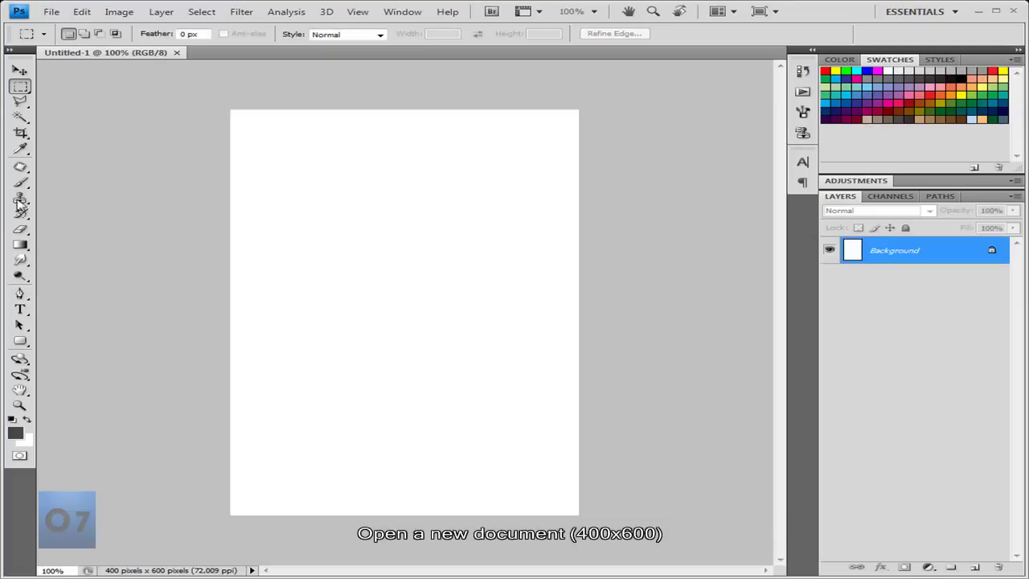
Convert the locked Background into an editable Layer 0
double_click(933, 249)
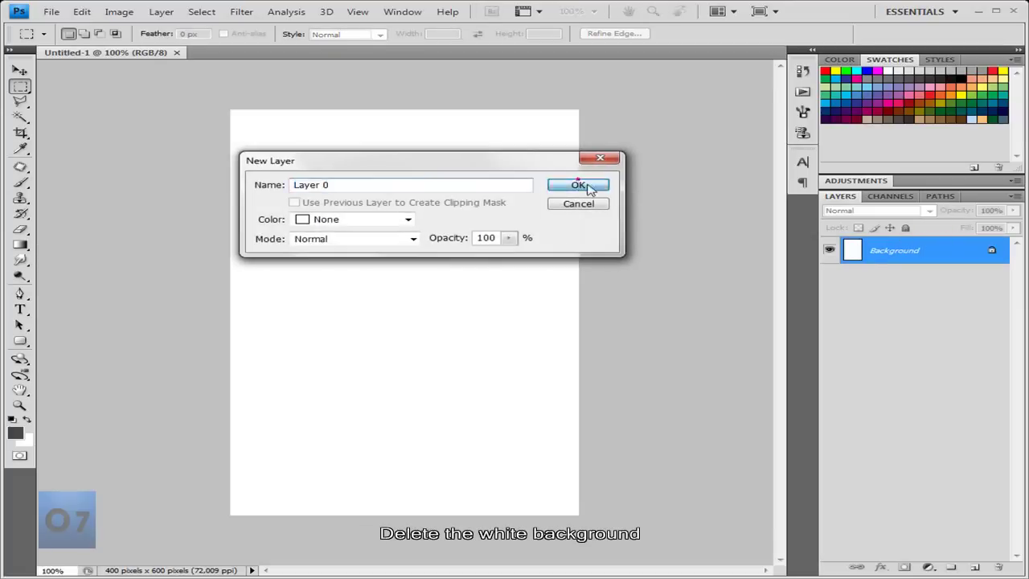
left_click(586, 183)
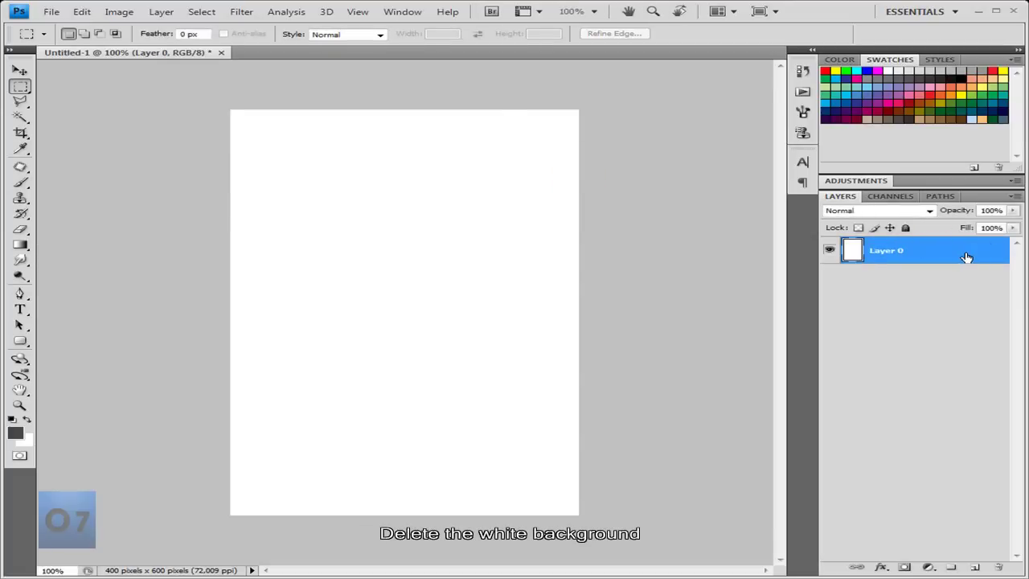
double_click(967, 257)
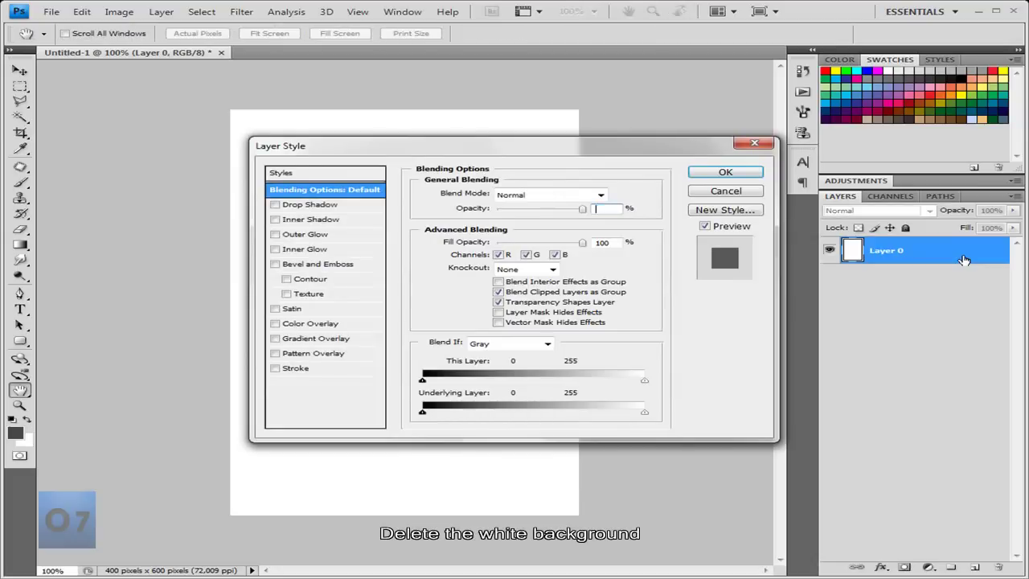
left_click(726, 190)
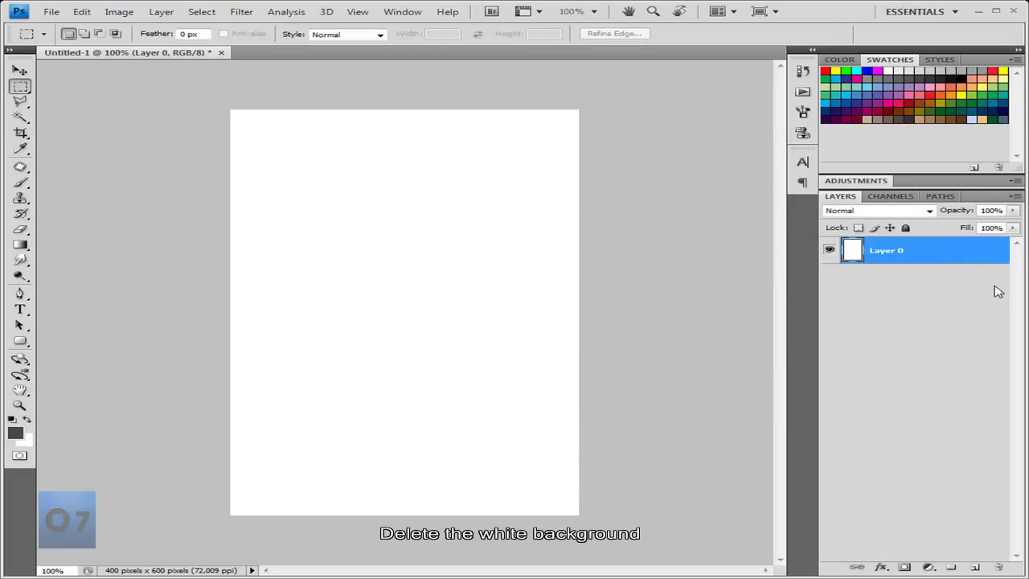
Delete Layer 0's white fill, leaving it transparent, and add an empty Layer 1
key("ctrl+a")
key("Delete")
left_click(119, 119)
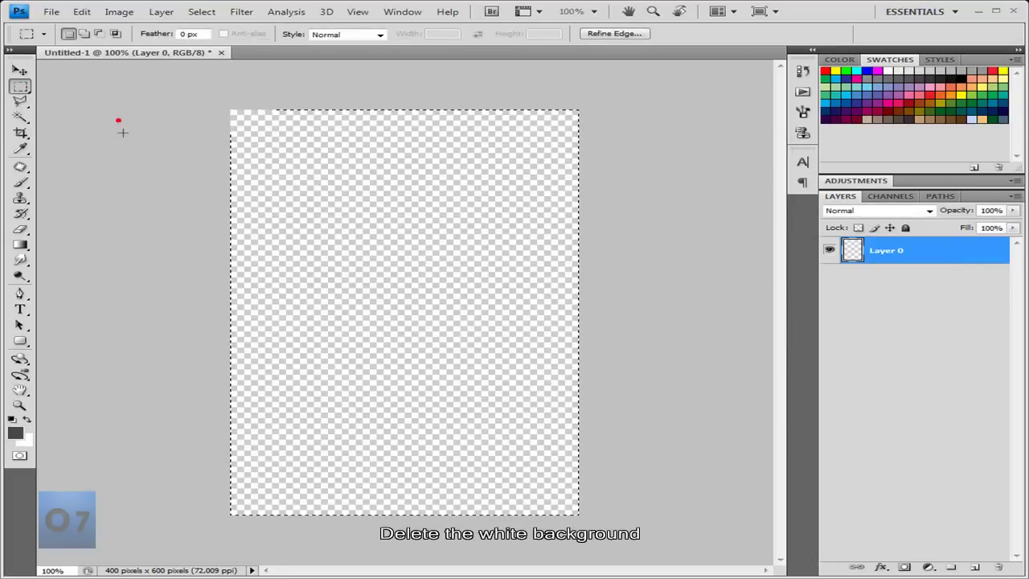
key("ctrl+shift+n")
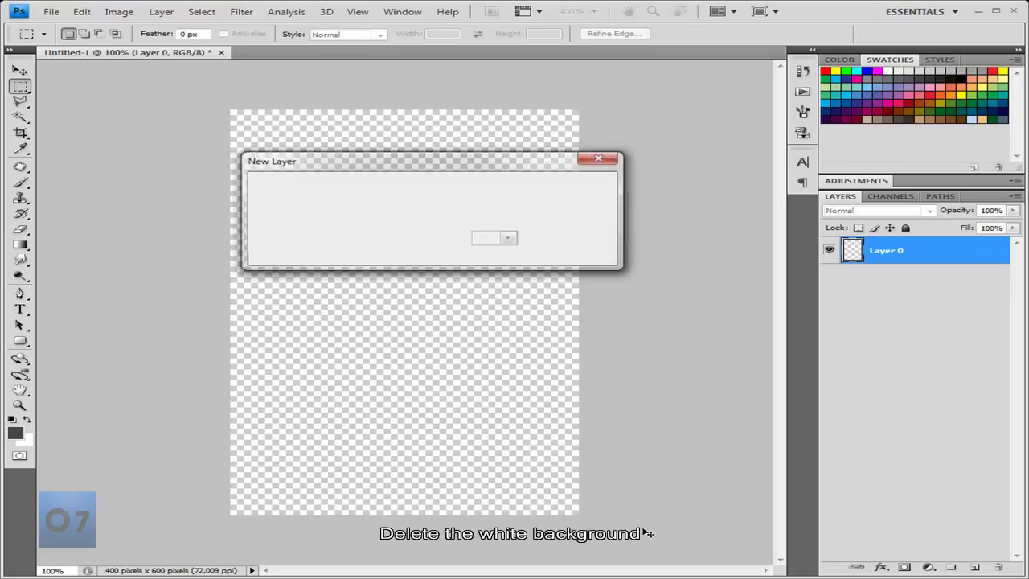
key("Return")
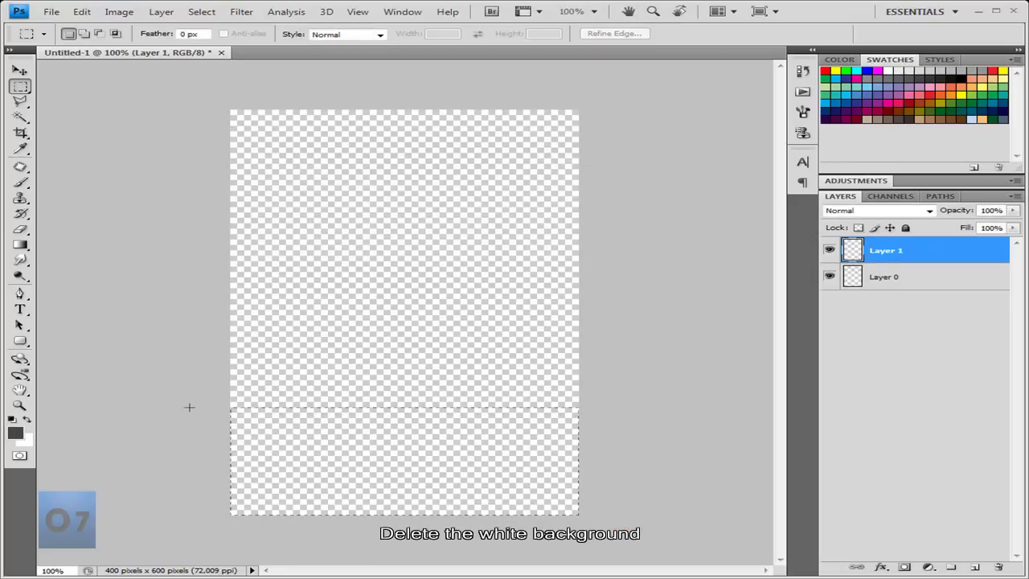
Stroke the bottom rectangle selection with a 2 px black border, then deselect
left_click_drag(189, 408, 177, 414)
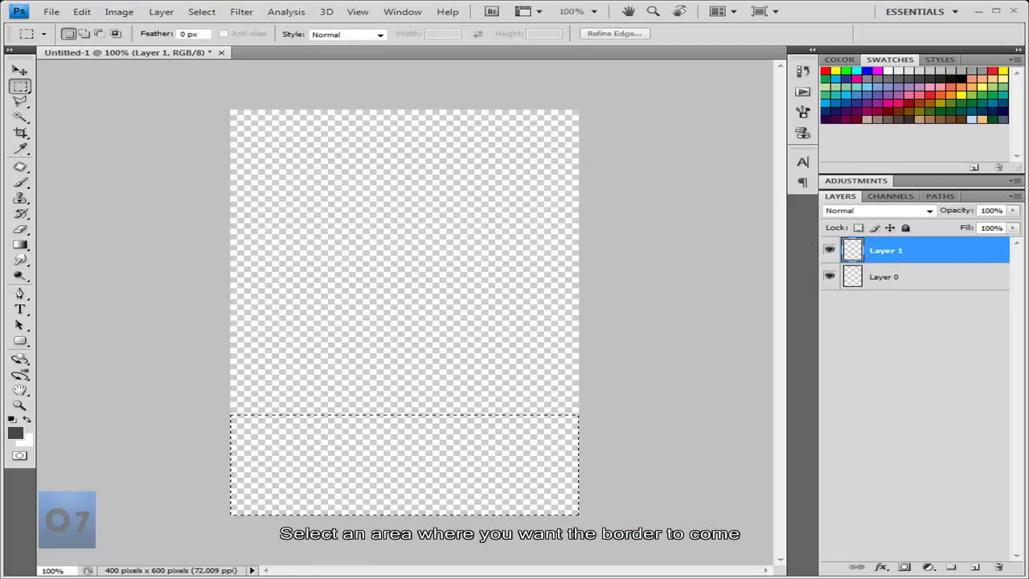
left_click(81, 12)
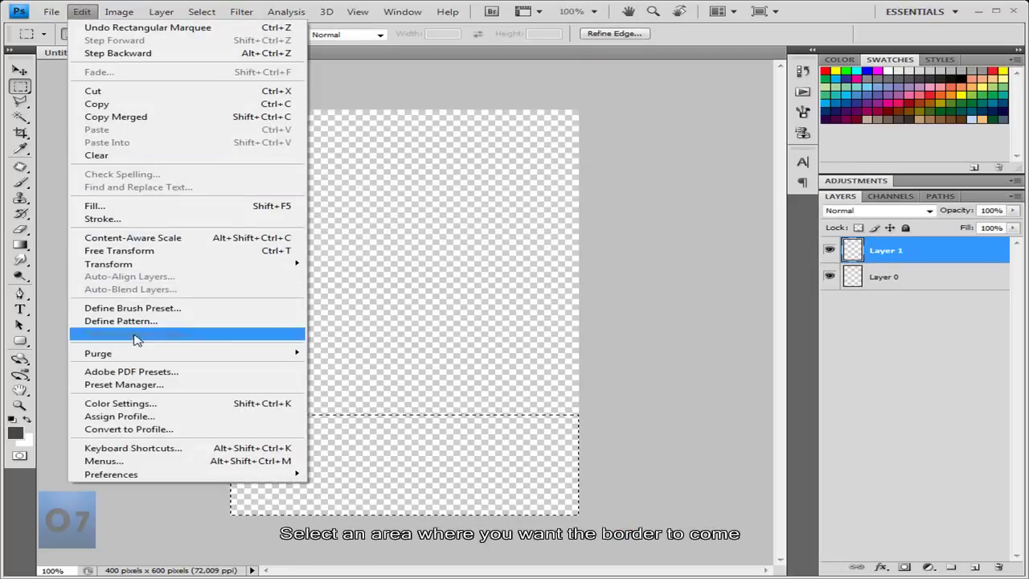
left_click(193, 219)
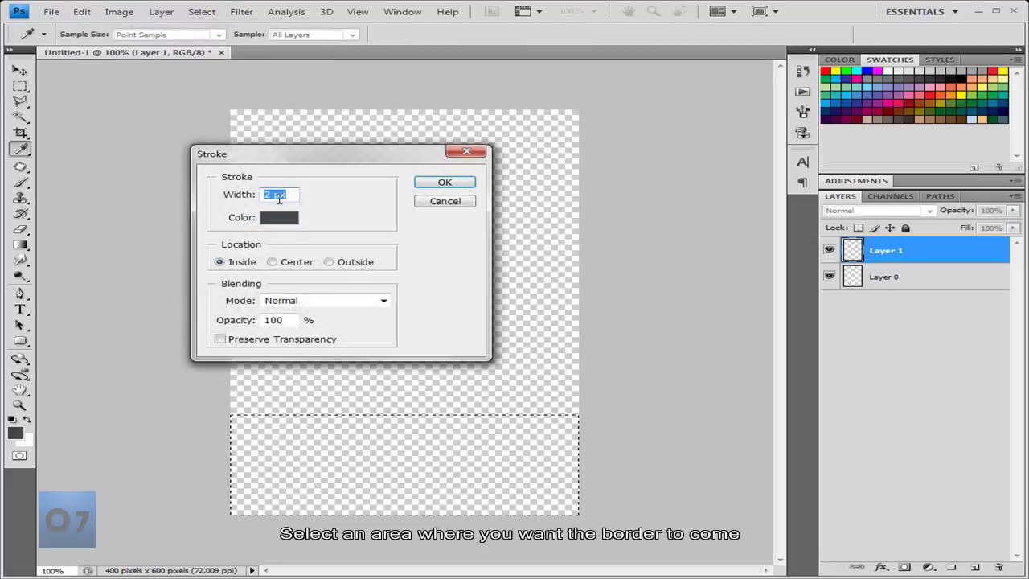
left_click(279, 217)
left_click_drag(535, 285, 470, 319)
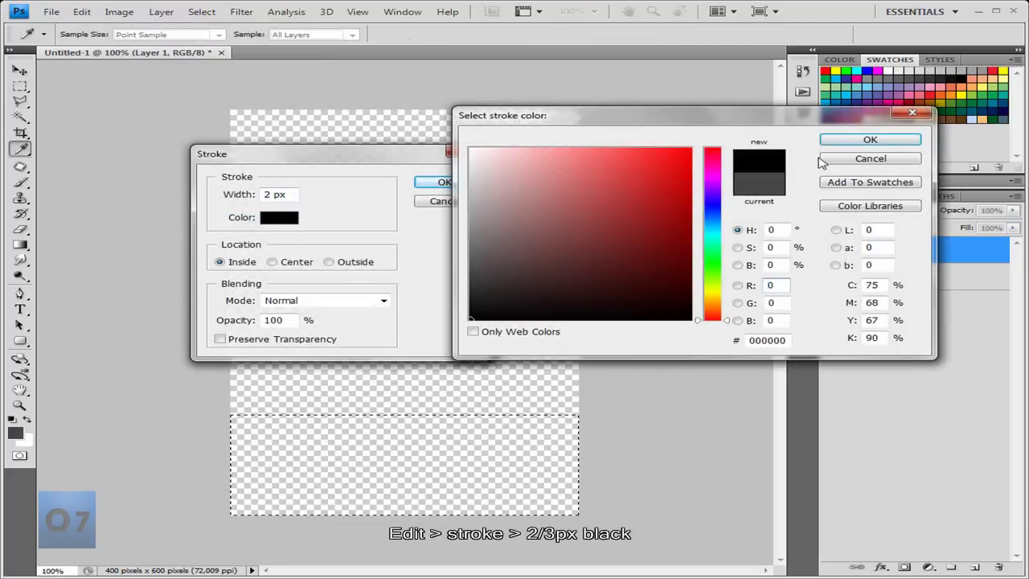
left_click(852, 140)
left_click(452, 182)
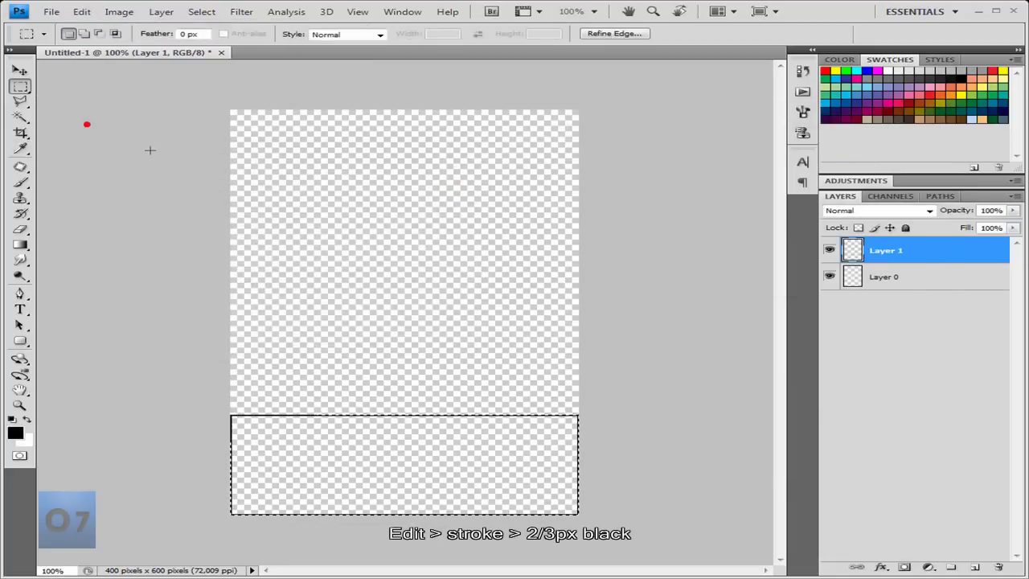
key("ctrl+d")
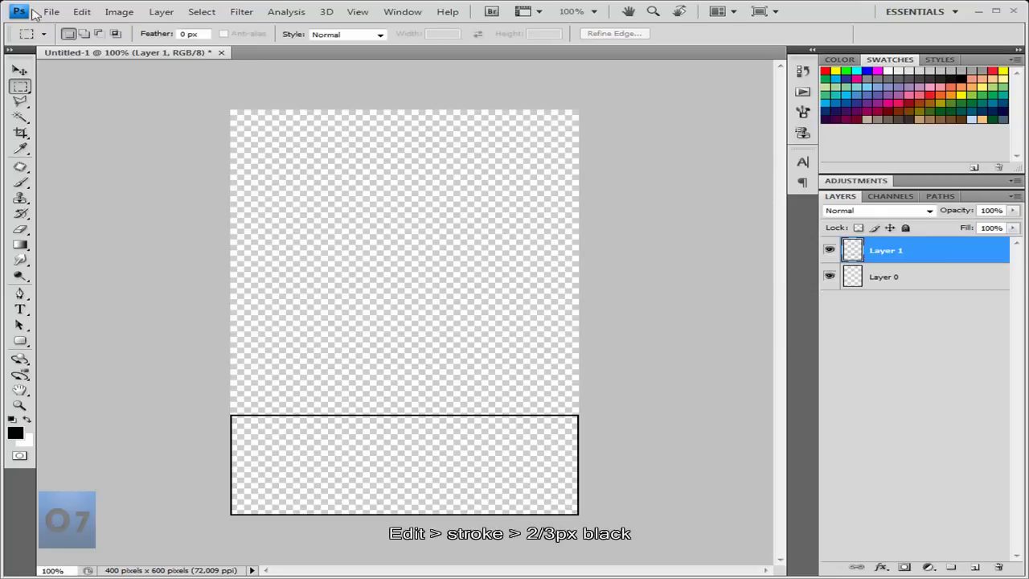
Open Baraka.png and paste the render into Untitled-1 as Layer 2
left_click(53, 10)
left_click(57, 37)
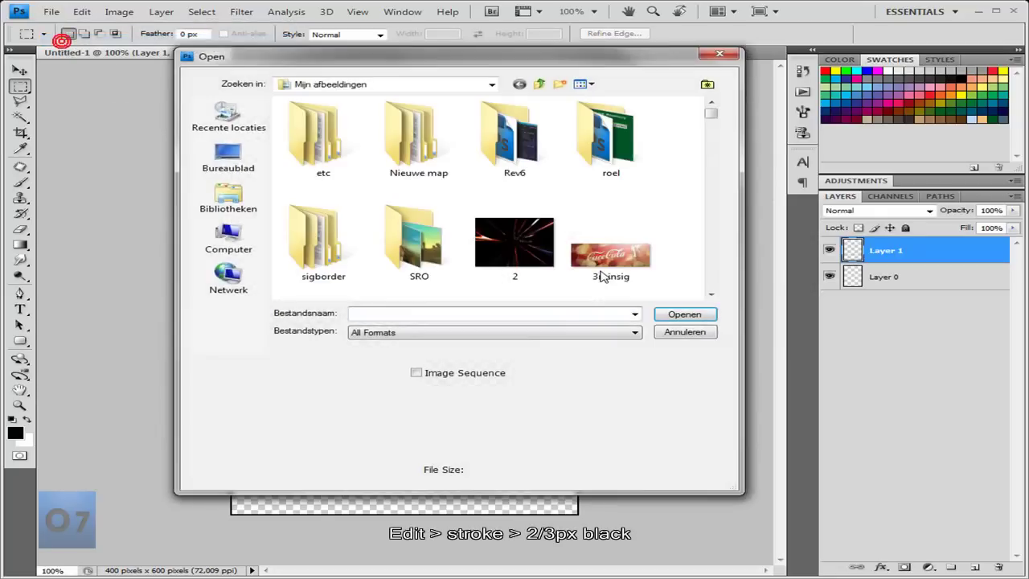
left_click(696, 190)
scroll(696, 191, "down", 3)
scroll(696, 190, "down", 3)
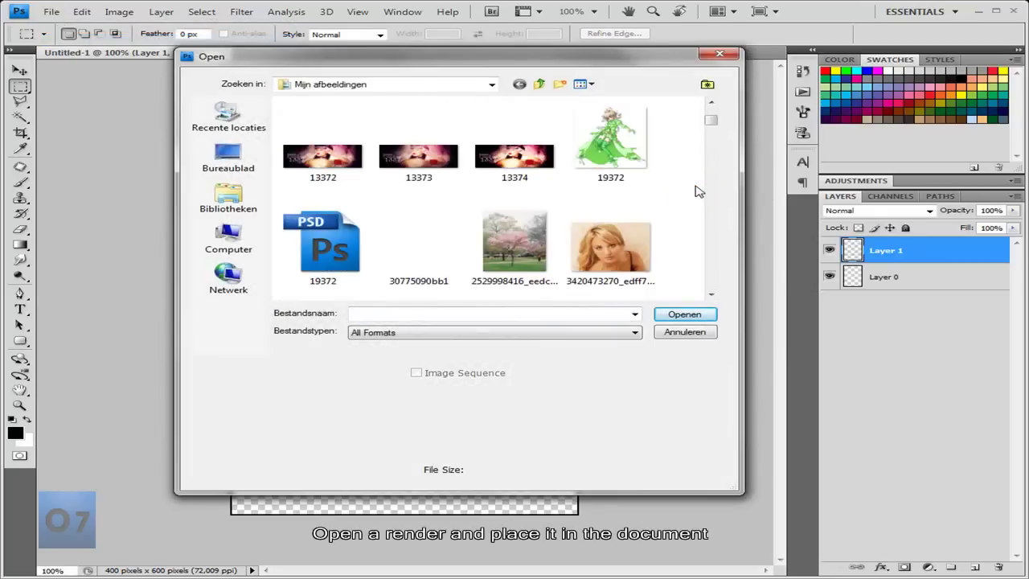
scroll(698, 191, "down", 3)
scroll(698, 191, "down", 3)
scroll(698, 192, "down", 3)
scroll(698, 191, "down", 3)
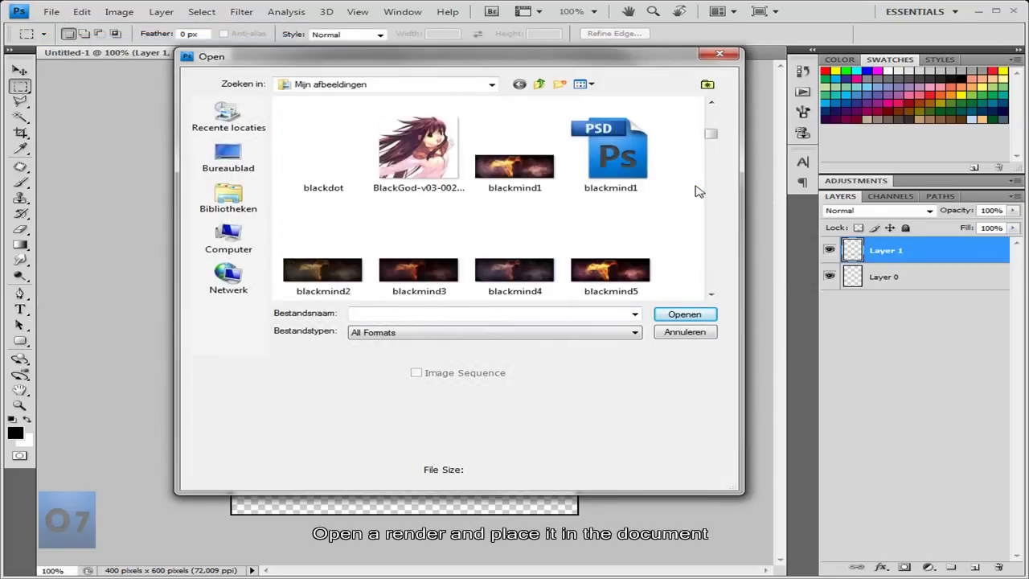
scroll(698, 191, "up", 2)
scroll(698, 191, "up", 1)
left_click(610, 149)
left_click(685, 314)
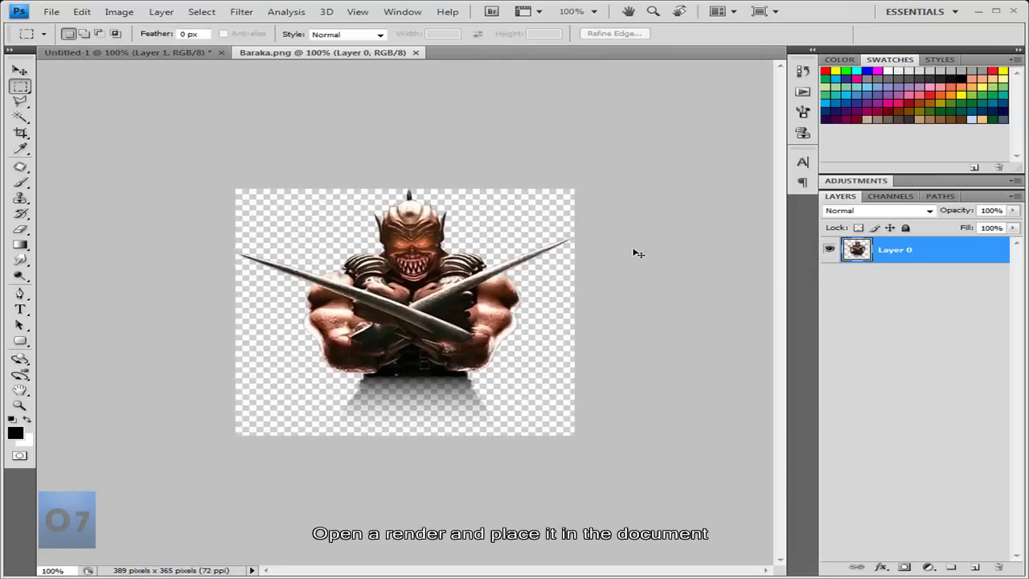
left_click(118, 52)
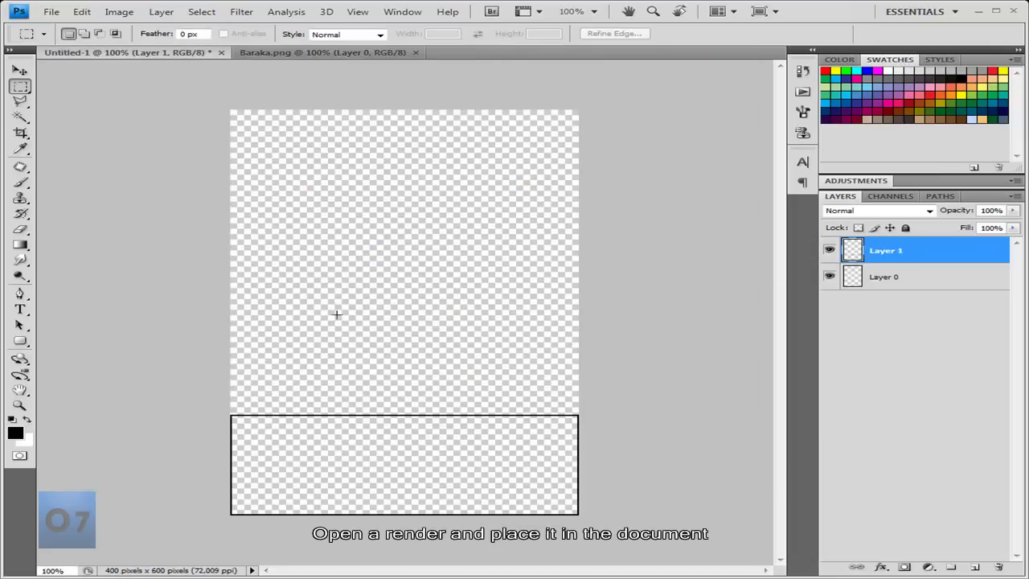
key("ctrl+v")
Scale the Baraka render to 84.5% and move it down over the bordered bottom band
left_click(21, 72)
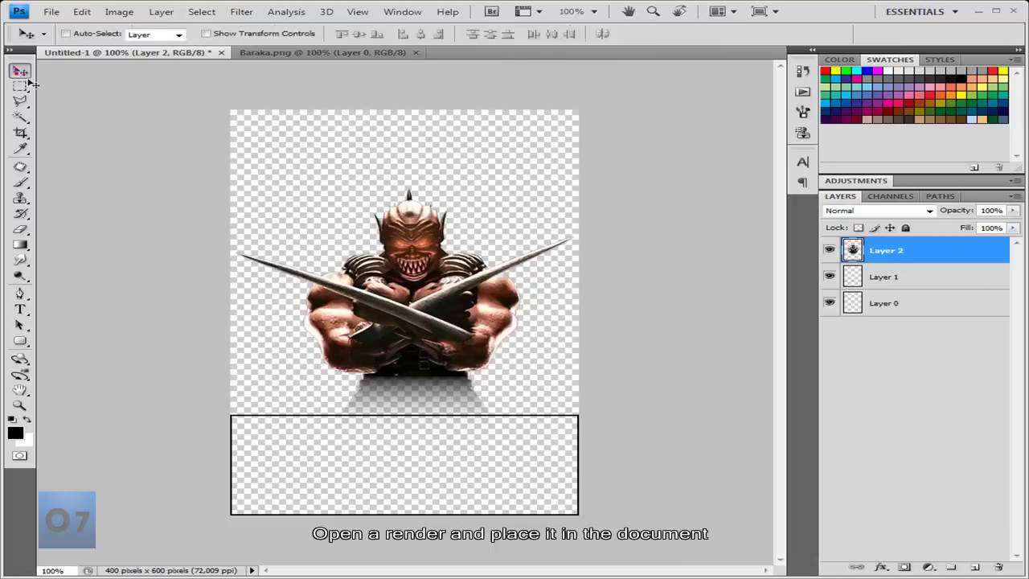
left_click_drag(427, 347, 422, 400)
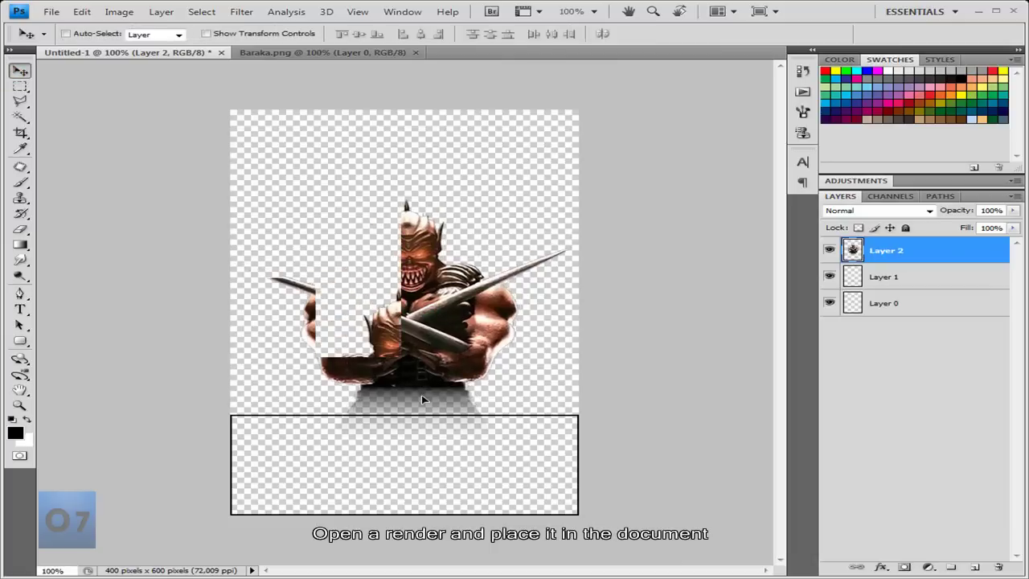
key("ctrl+t")
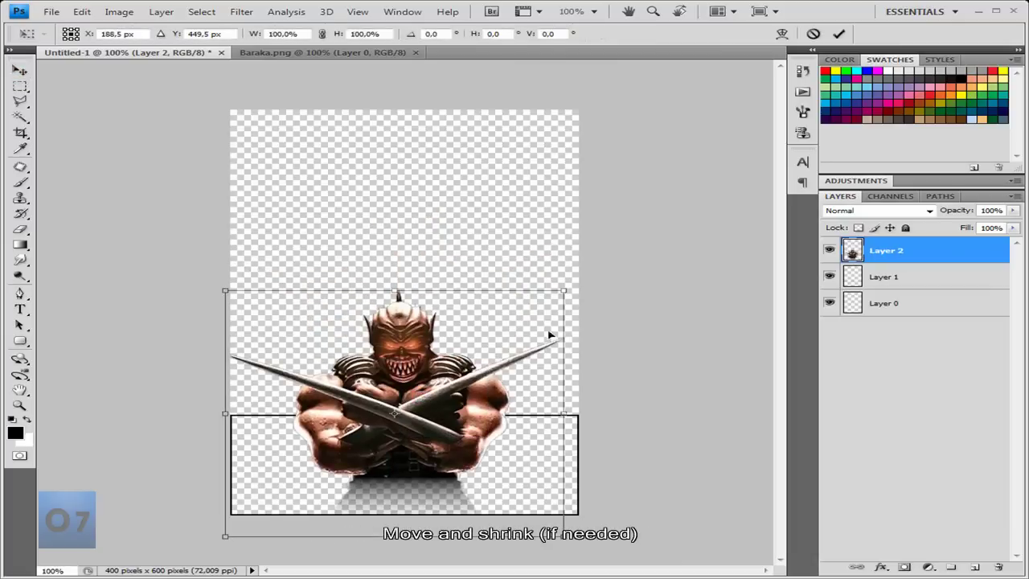
left_click_drag(561, 289, 511, 328)
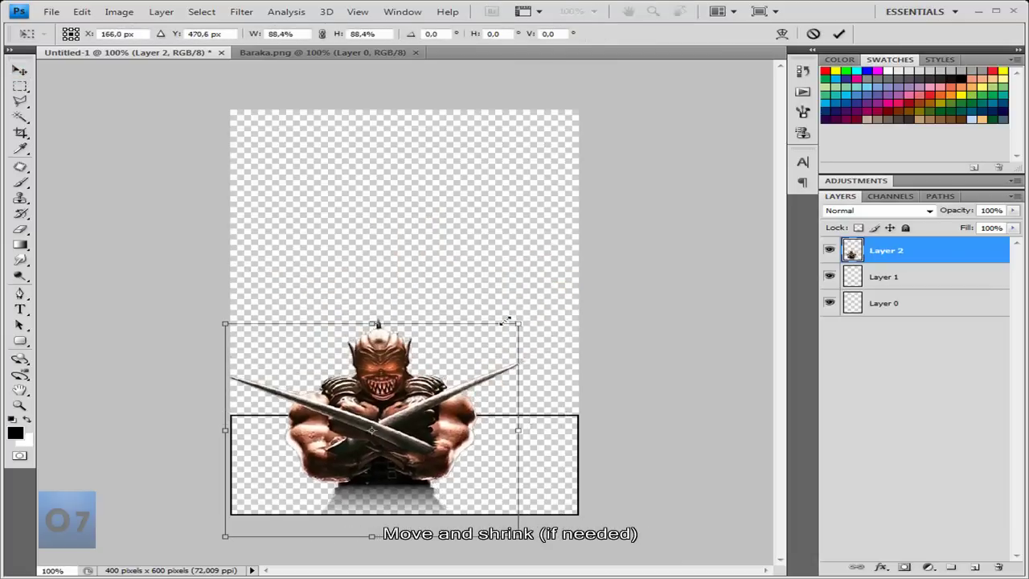
left_click_drag(387, 390, 414, 426)
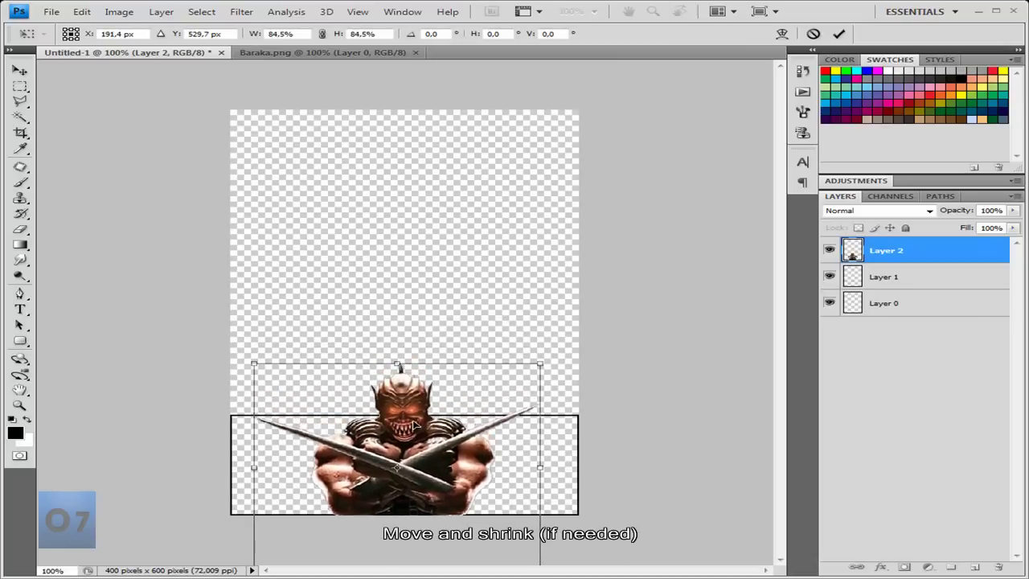
left_click(20, 86)
left_click(444, 232)
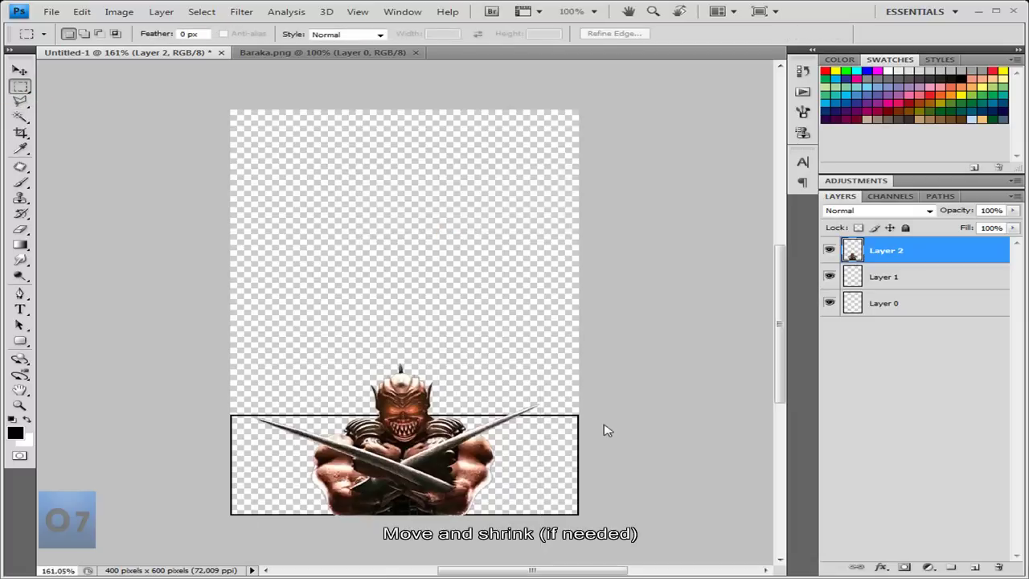
Restack the border layer, Layer 1, above the Baraka render layer
scroll(594, 415, "up", 2)
scroll(597, 418, "up", 1)
scroll(601, 422, "up", 1)
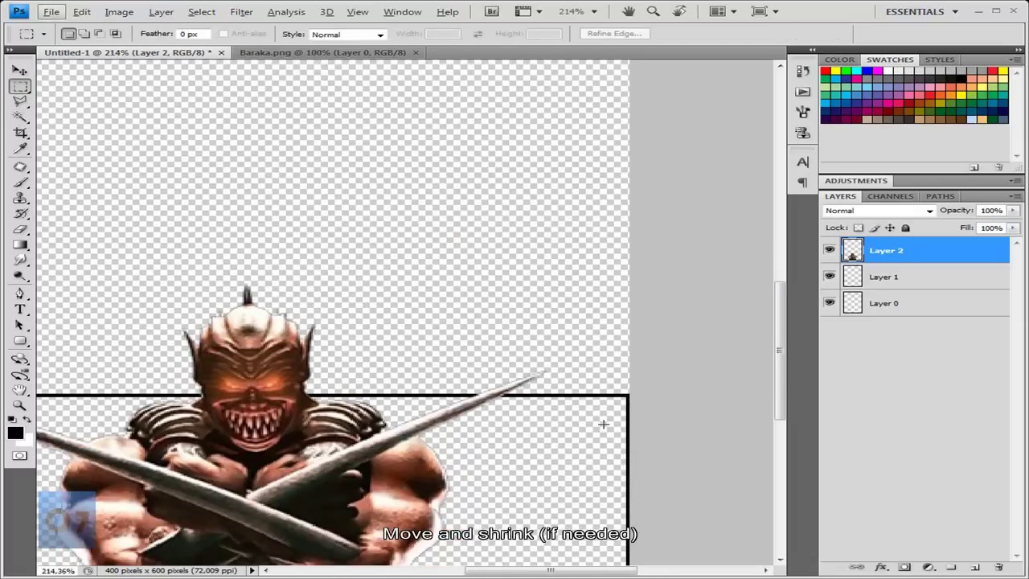
scroll(602, 424, "down", 1)
scroll(603, 424, "up", 1)
scroll(602, 425, "down", 1)
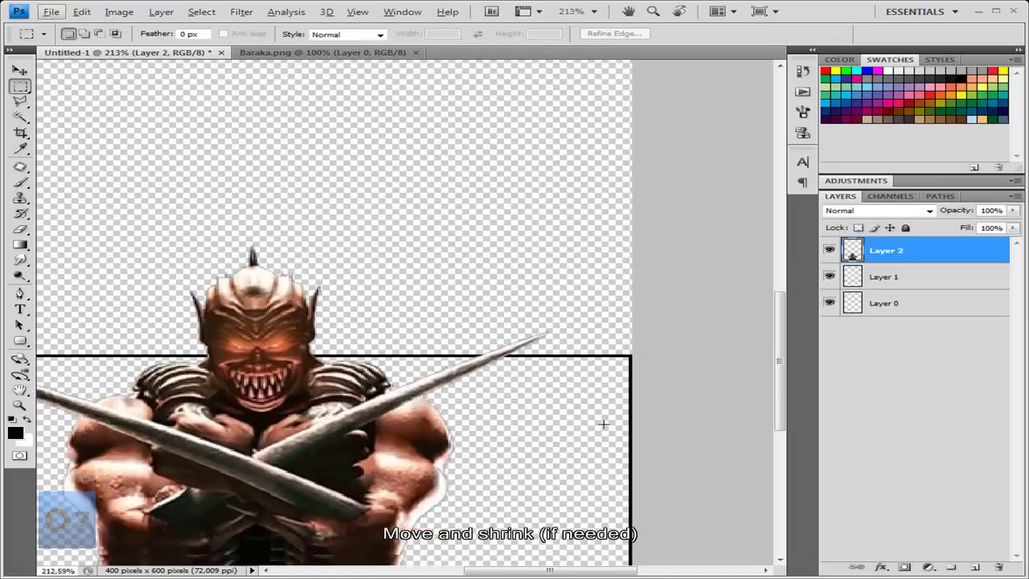
scroll(602, 425, "down", 1)
left_click_drag(551, 571, 523, 572)
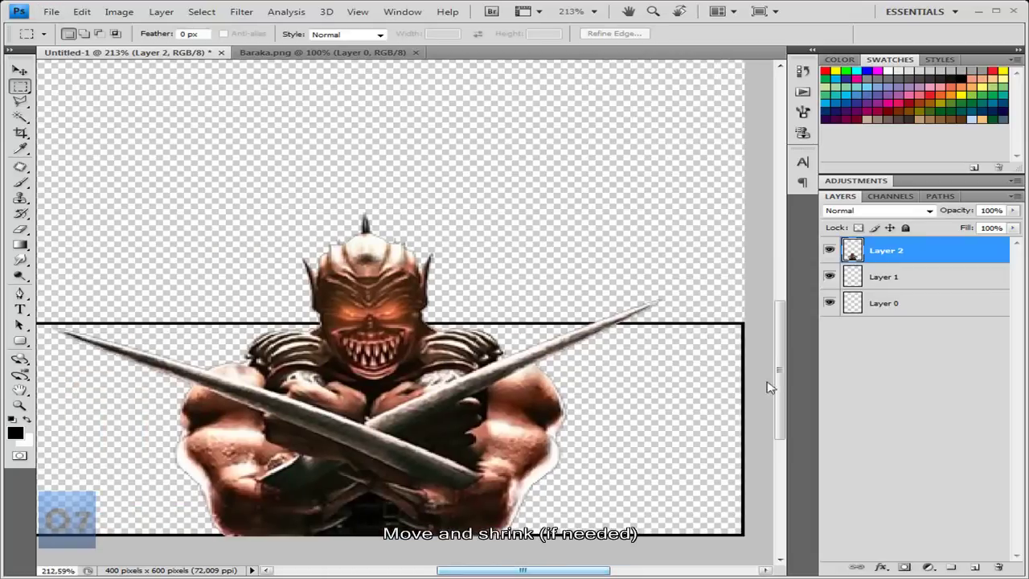
left_click(909, 276)
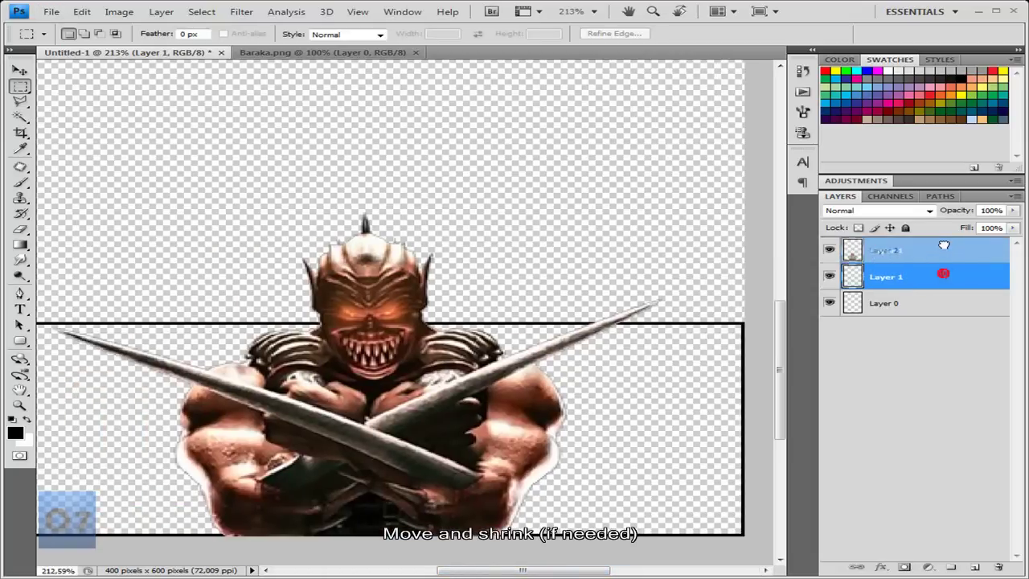
left_click_drag(939, 275, 941, 248)
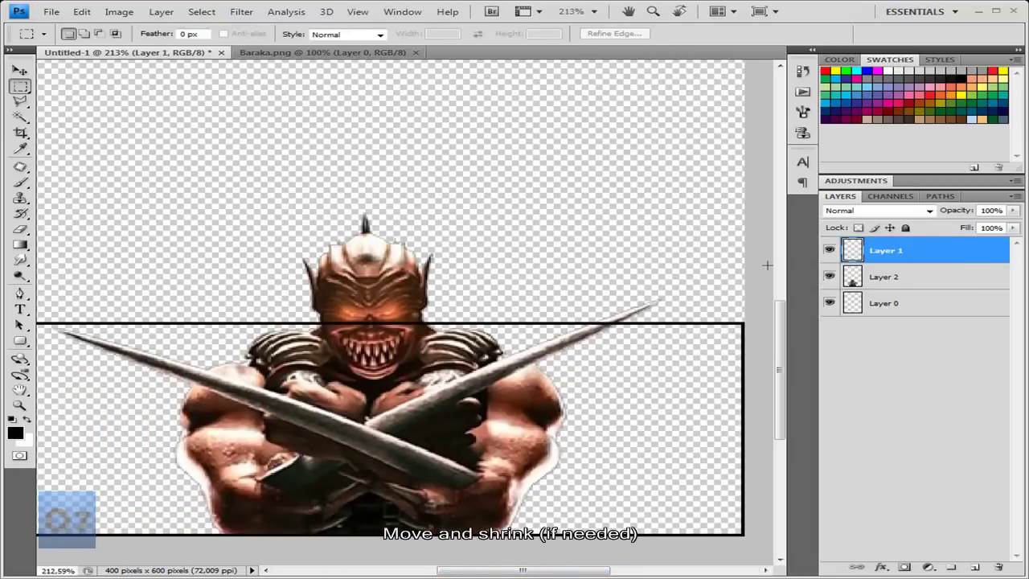
Erase the border line over the face and spike with a 9 px eraser; view at 100%
key("e")
left_click_drag(352, 330, 343, 326)
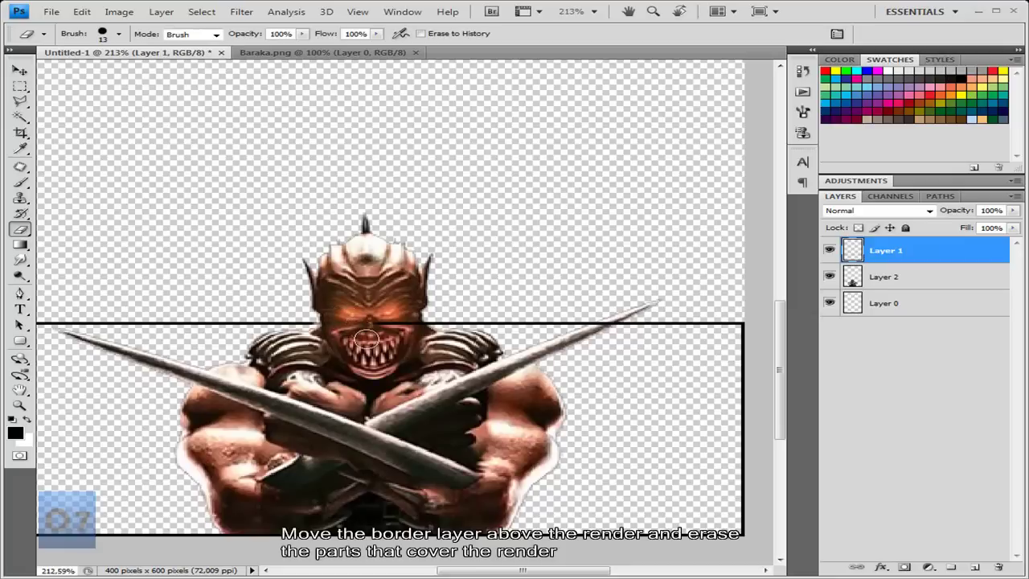
right_click(365, 339)
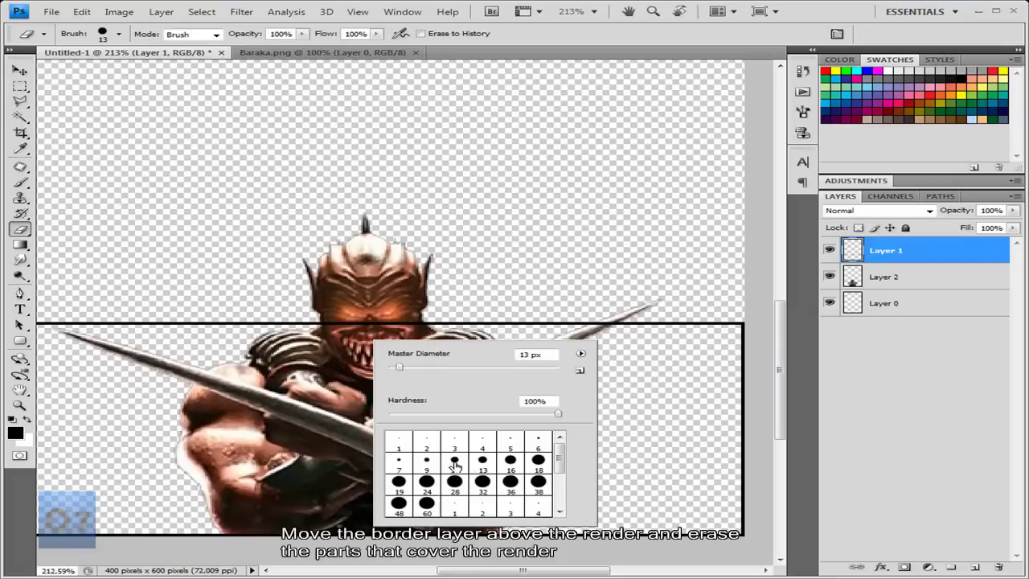
double_click(434, 467)
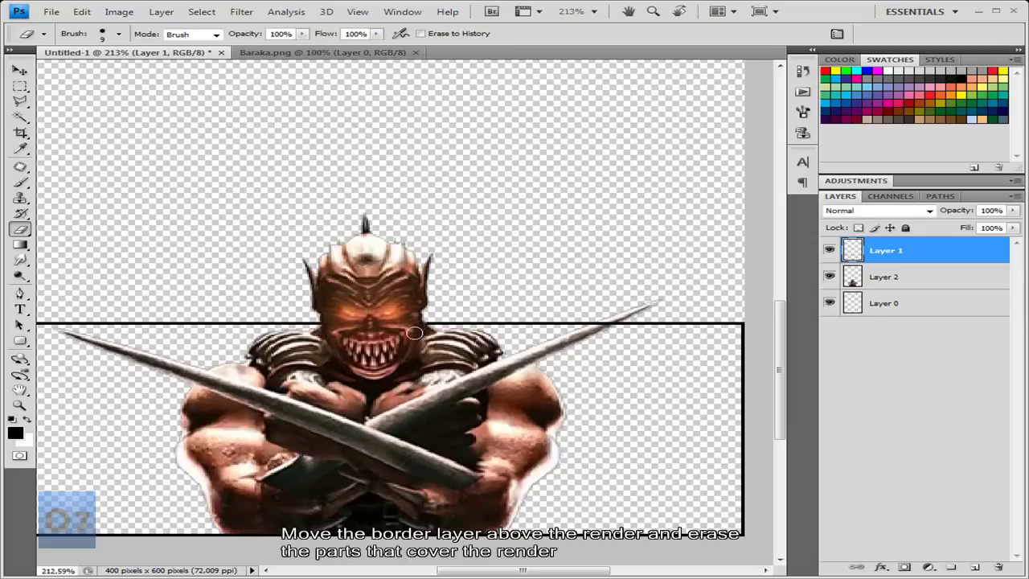
left_click(598, 326)
left_click_drag(590, 330, 594, 328)
left_click(611, 318)
type("100")
key("Return")
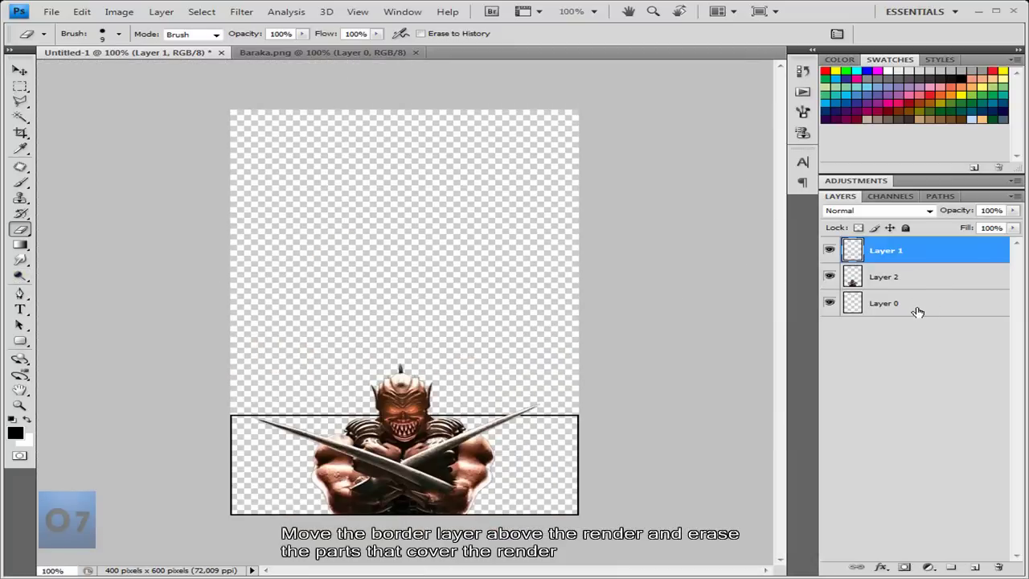
left_click(853, 250, "ctrl")
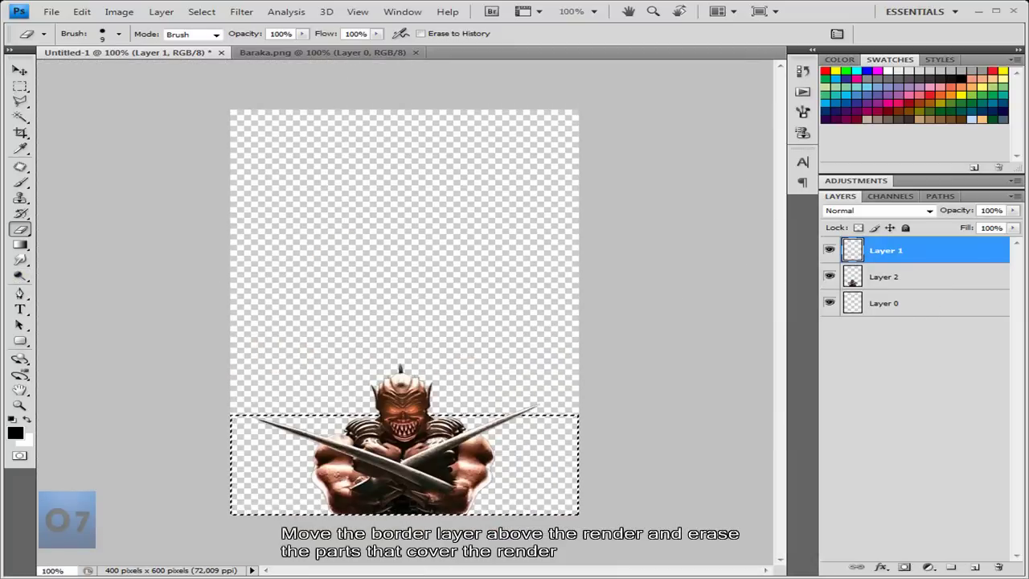
Fill the area inside the border with a dark grey gradient on new Layer 3 above Layer 0
key("m")
scroll(626, 453, "up", 2)
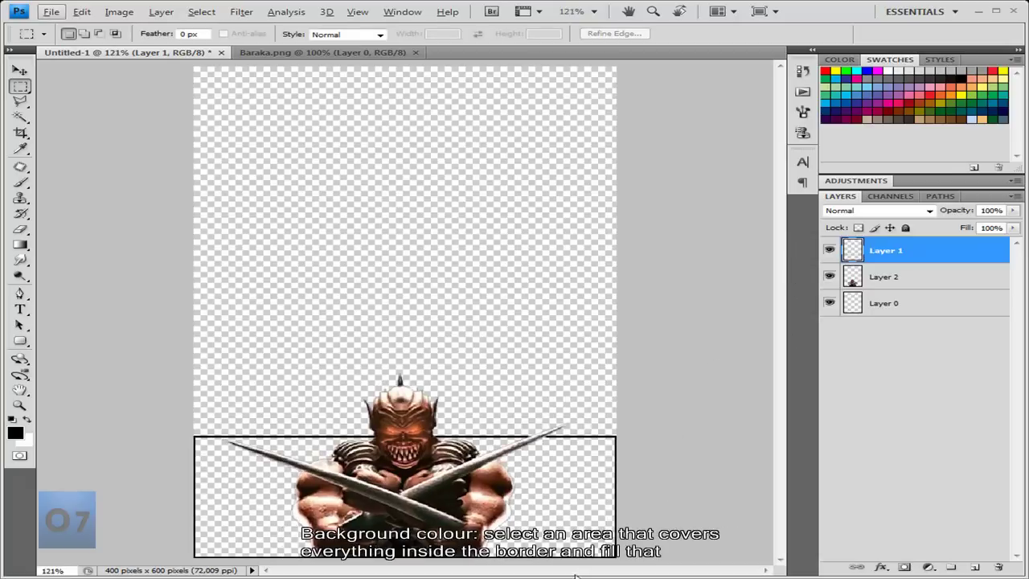
left_click_drag(636, 561, 186, 444)
left_click(916, 297)
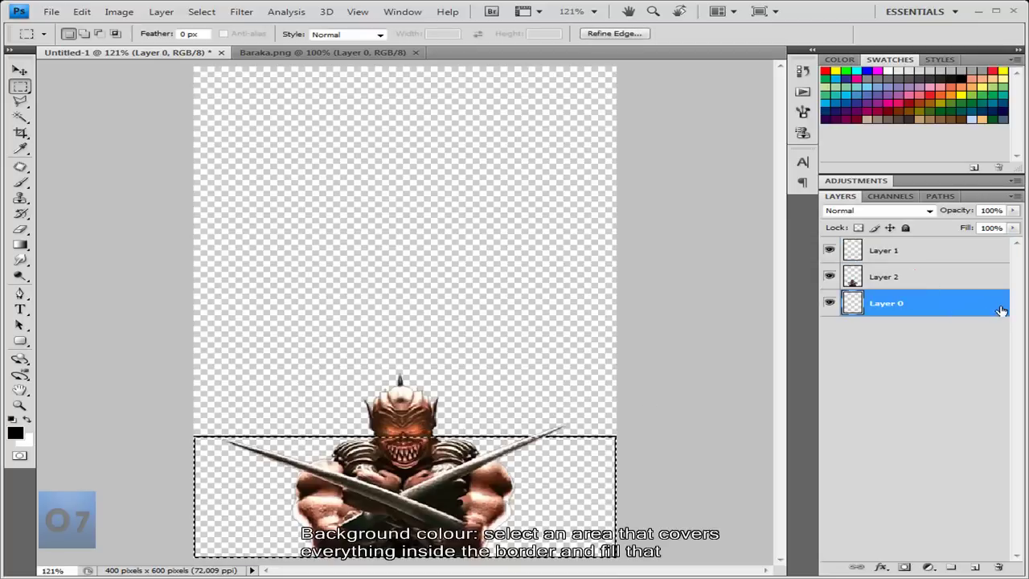
key("ctrl+shift+n")
key("Return")
key("g")
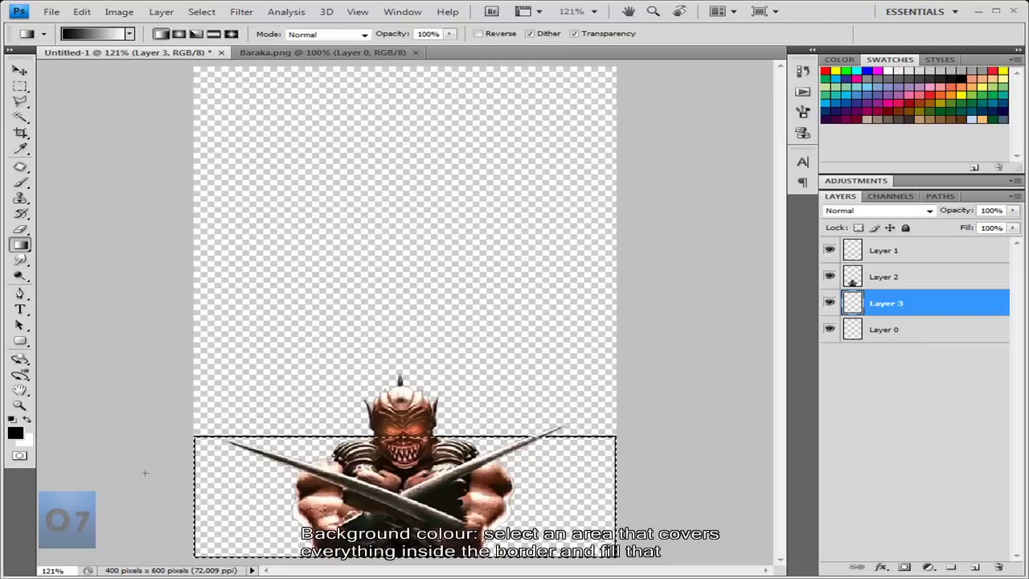
left_click_drag(64, 334, 635, 336)
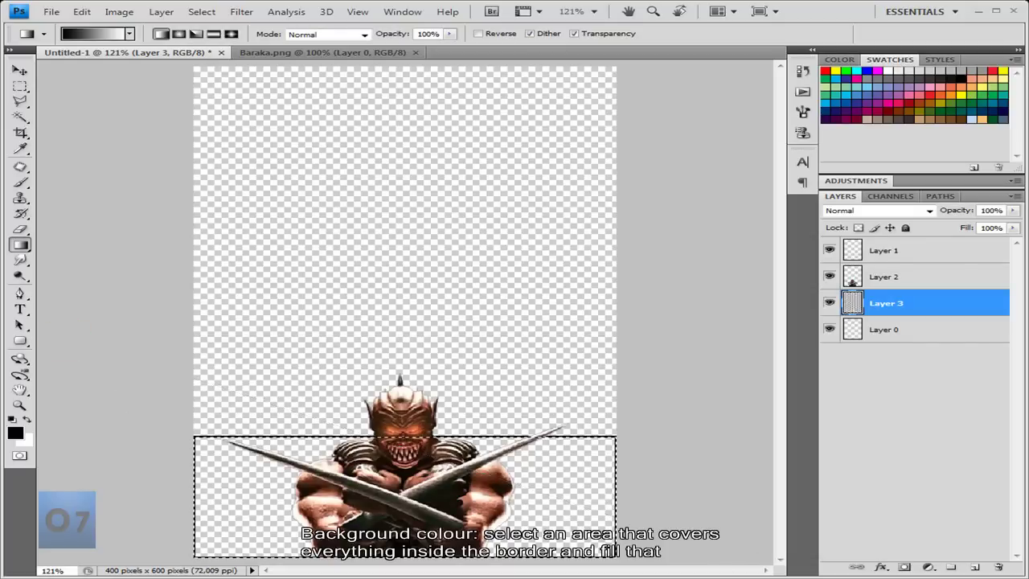
Add an empty Layer 4 above Layer 3 and bring up the brush presets
left_click(20, 87)
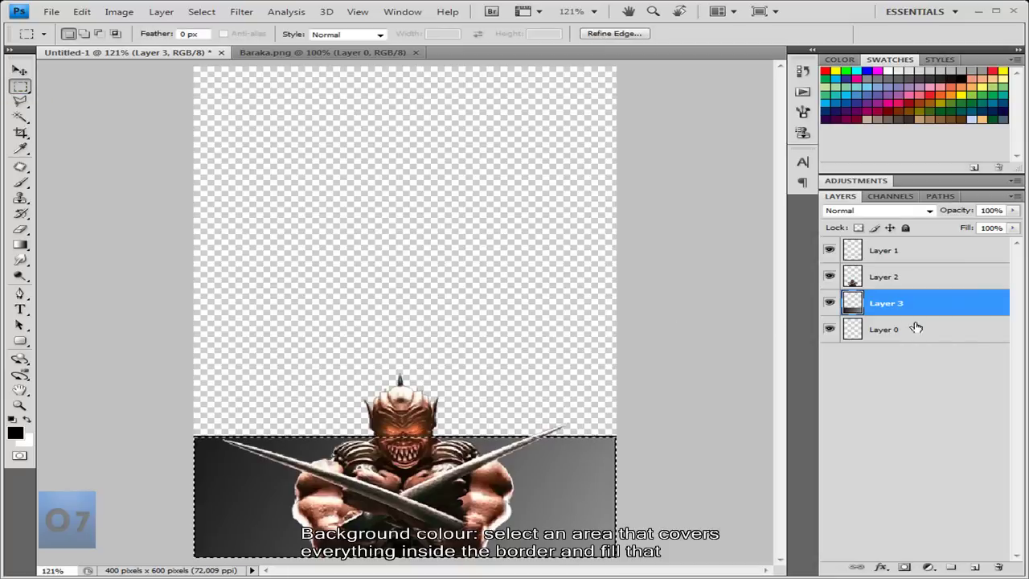
key("ctrl+shift+n")
key("Return")
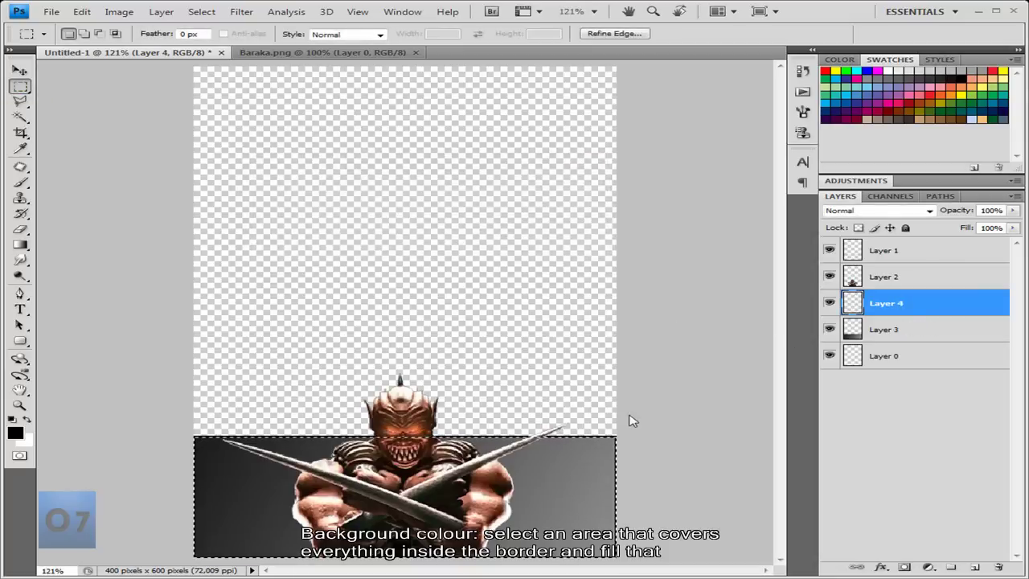
right_click(436, 486)
key("Escape")
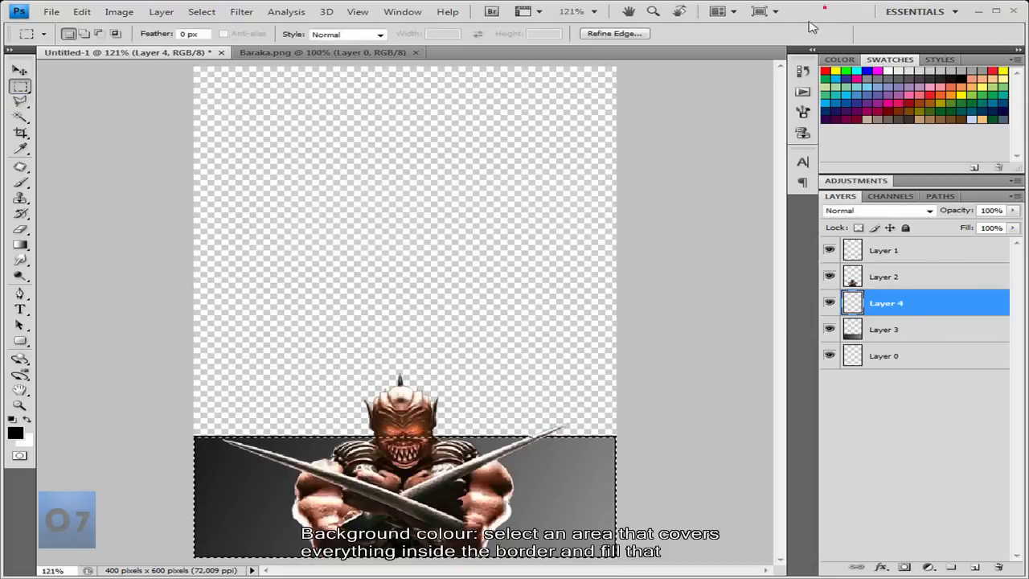
key("b")
right_click(402, 462)
Load the SFX (grunge) brush library, replacing the current brushes
left_click(612, 471)
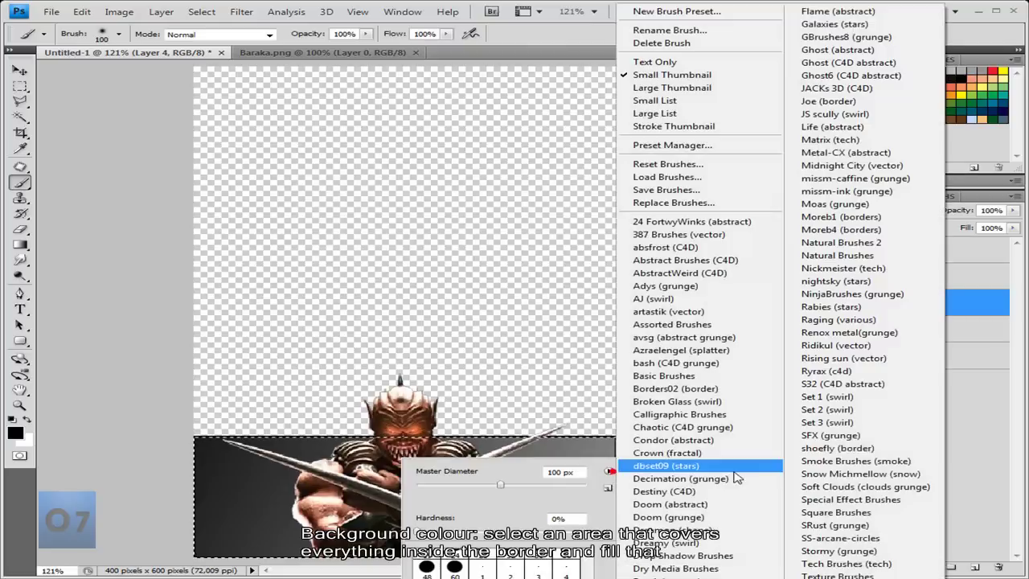
left_click(813, 435)
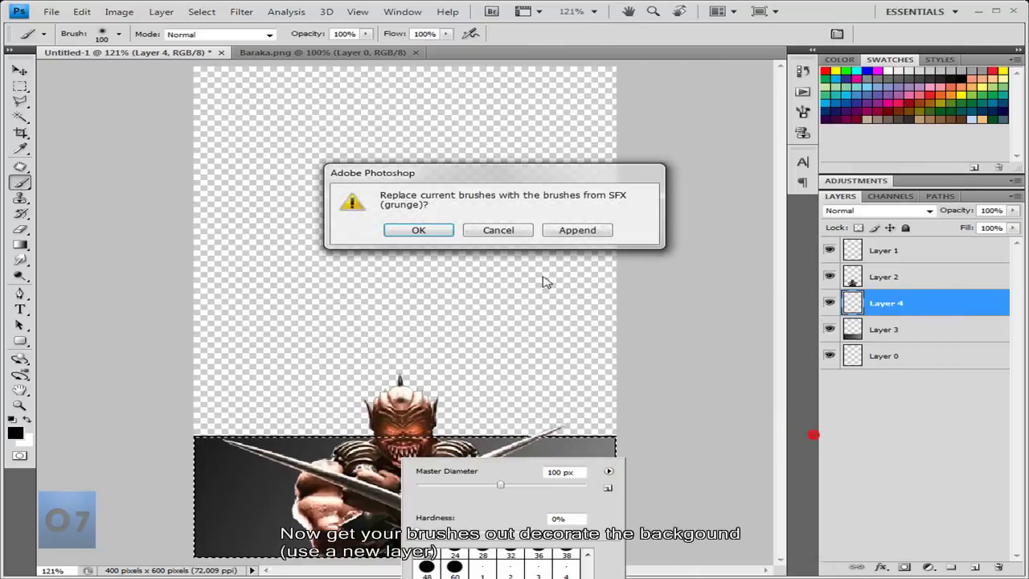
left_click(421, 224)
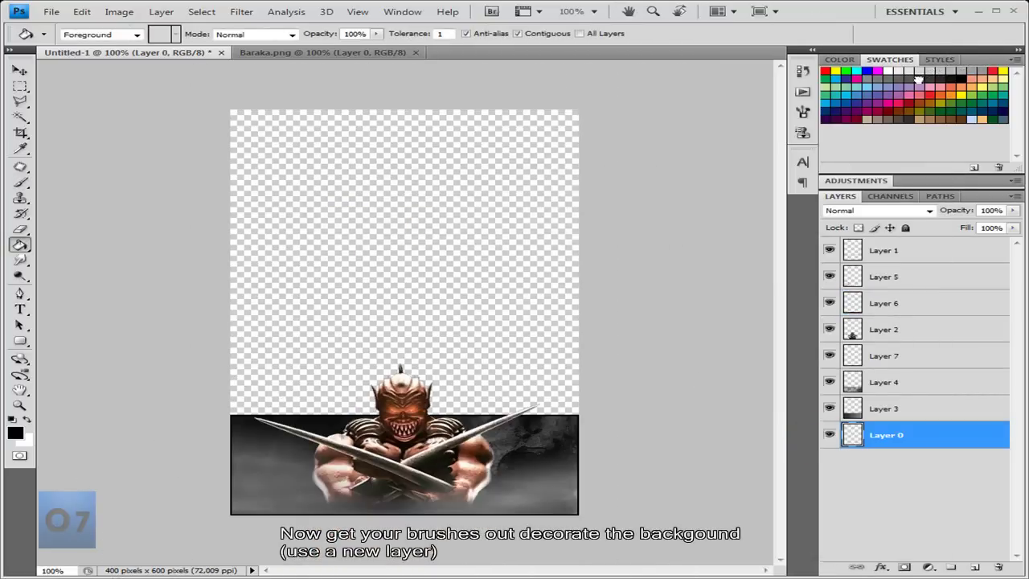
Fill the transparent Layer 0 with dark grey and make Layer 7 active
left_click(918, 78)
left_click(406, 271)
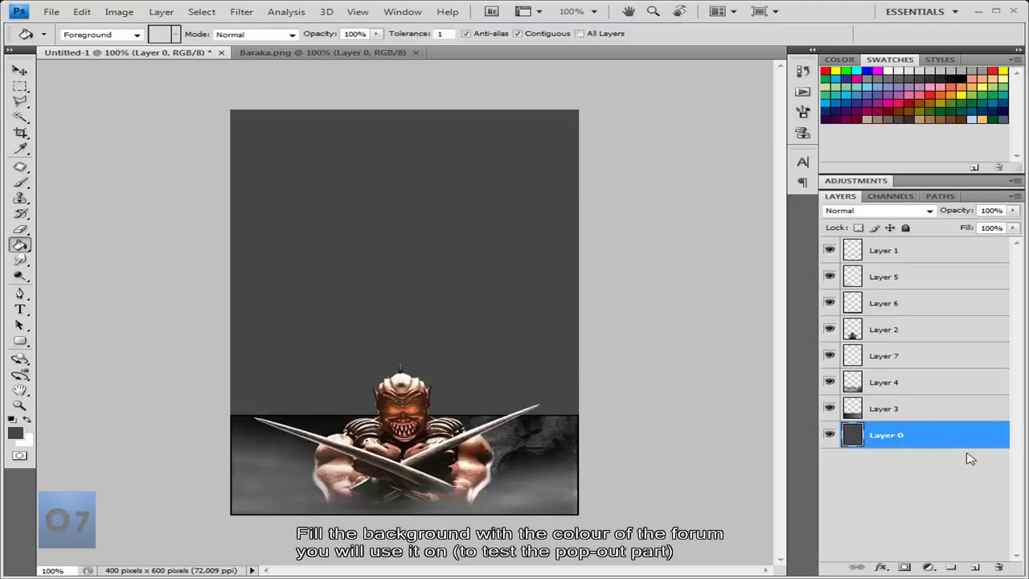
left_click(922, 384)
left_click(921, 356)
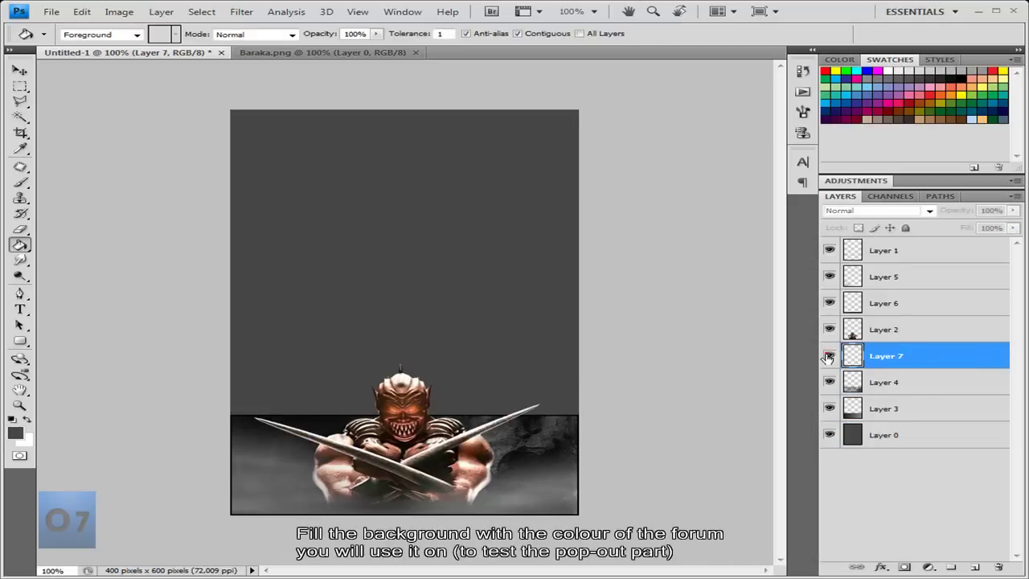
Try black smoke strokes around the head with large smoke brushes, undoing each attempt
key("b")
right_click(444, 336)
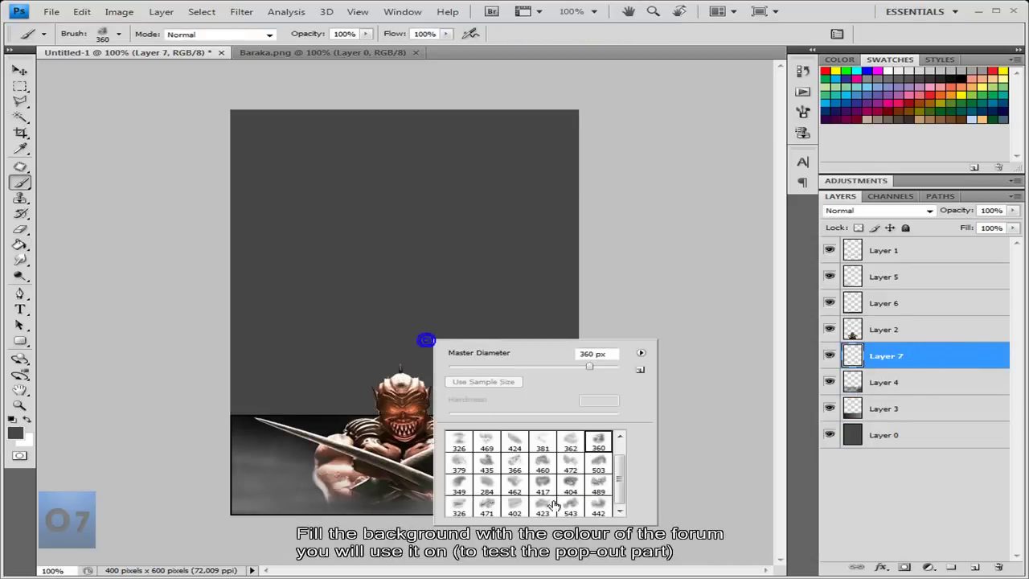
double_click(580, 486)
left_click(968, 72)
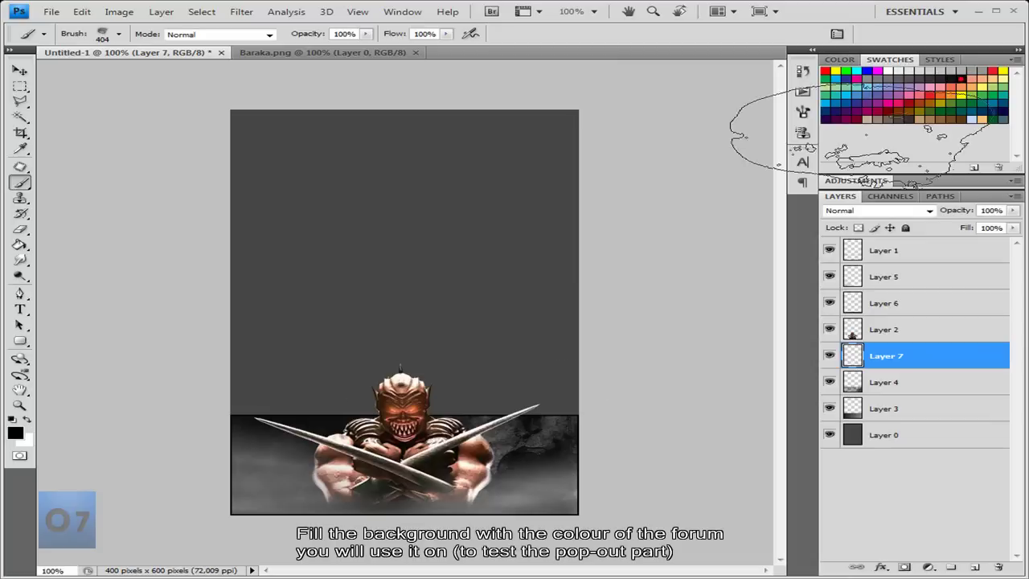
left_click_drag(282, 398, 522, 398)
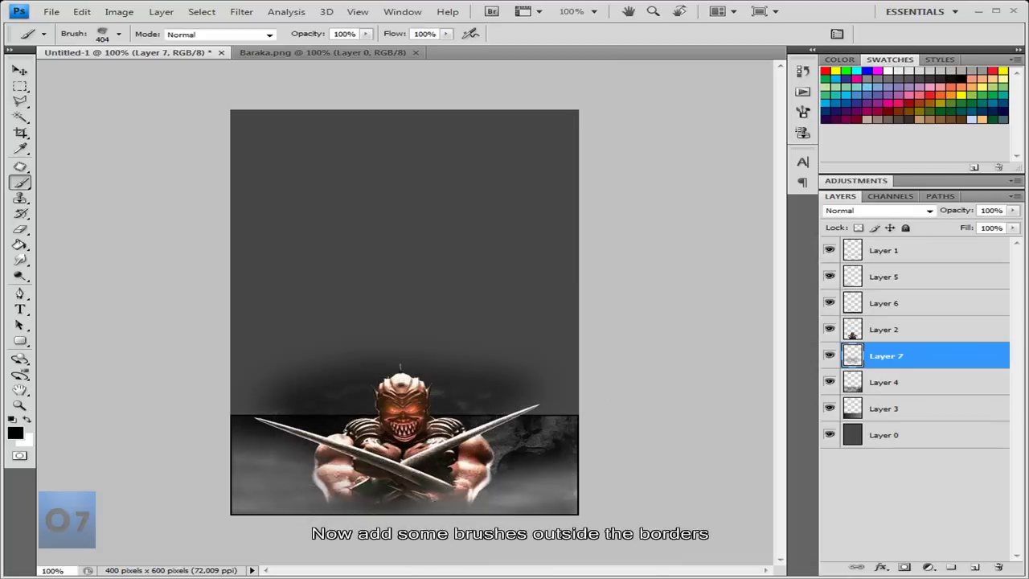
key("ctrl+z")
left_click_drag(237, 397, 515, 398)
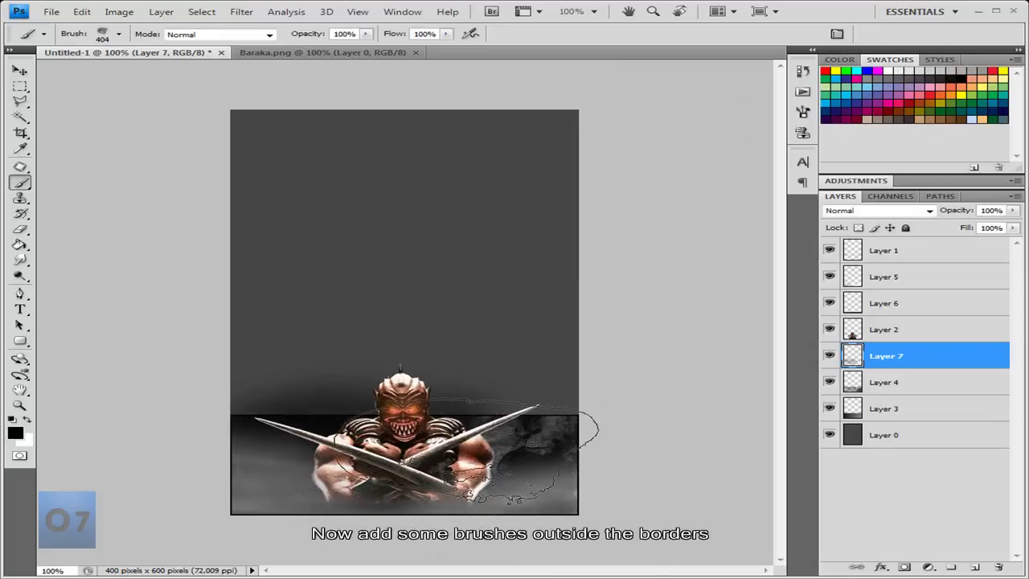
key("ctrl+z")
right_click(461, 393)
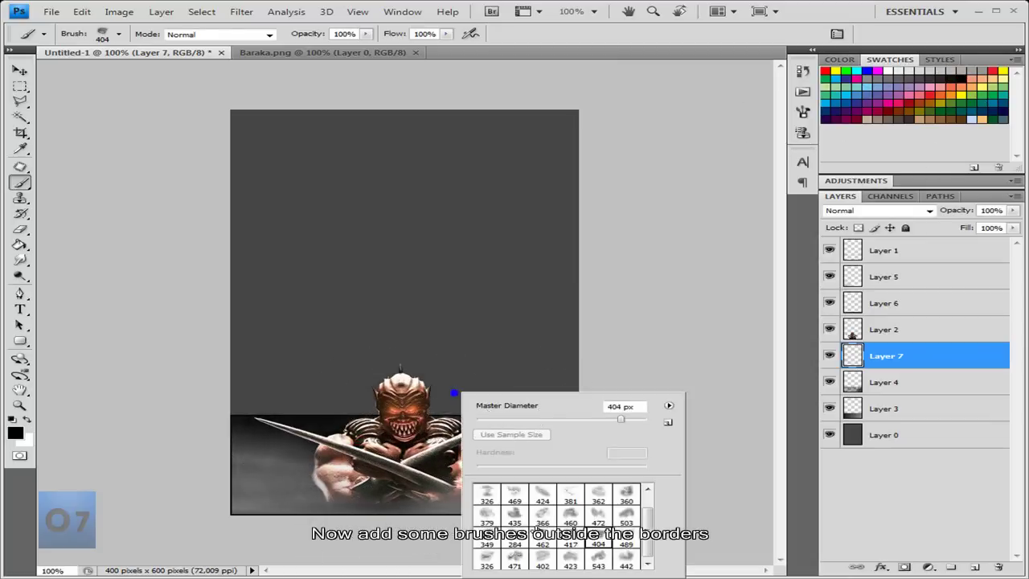
double_click(631, 490)
left_click(386, 378)
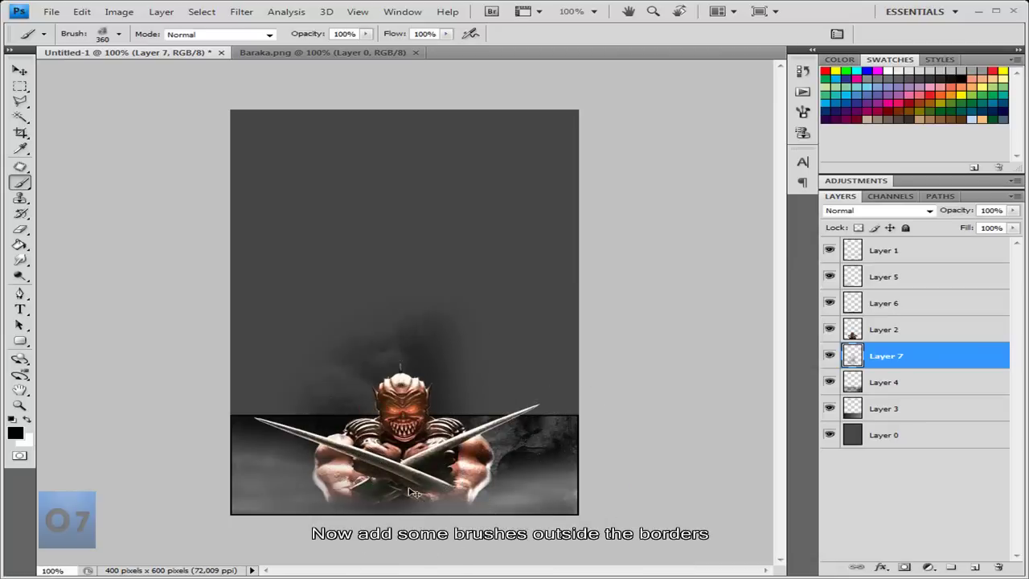
key("ctrl+z")
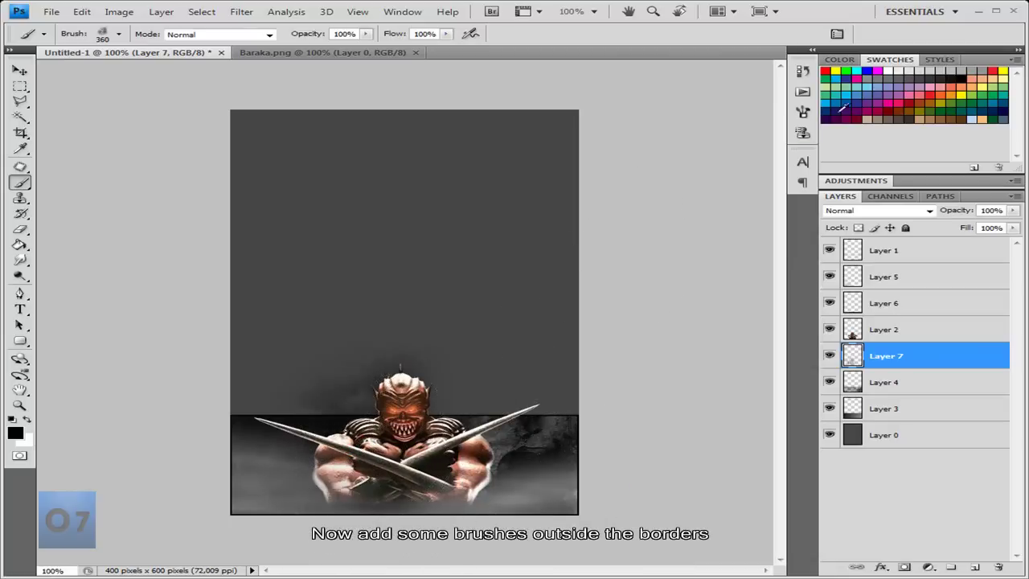
Load the Renox metal grunge brushes and stamp dark smoke above the band with brush 354
right_click(537, 276)
left_click(747, 288)
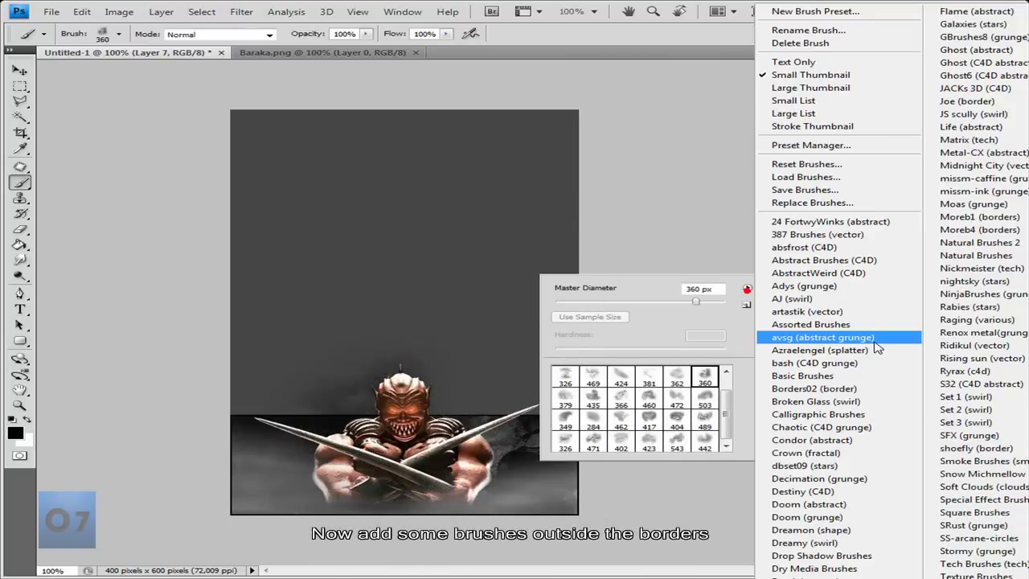
left_click(963, 330)
left_click(421, 230)
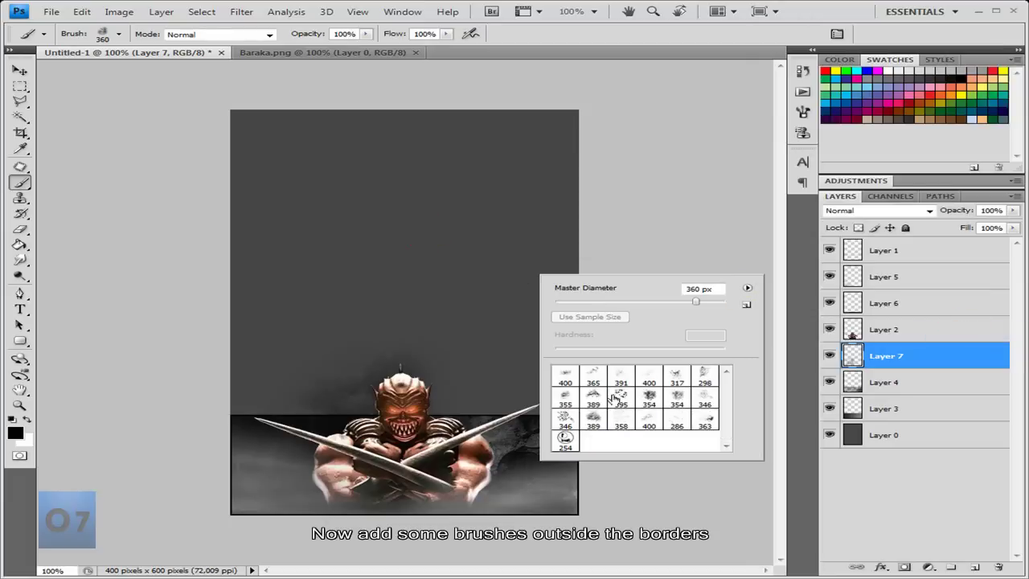
double_click(649, 395)
left_click(511, 434)
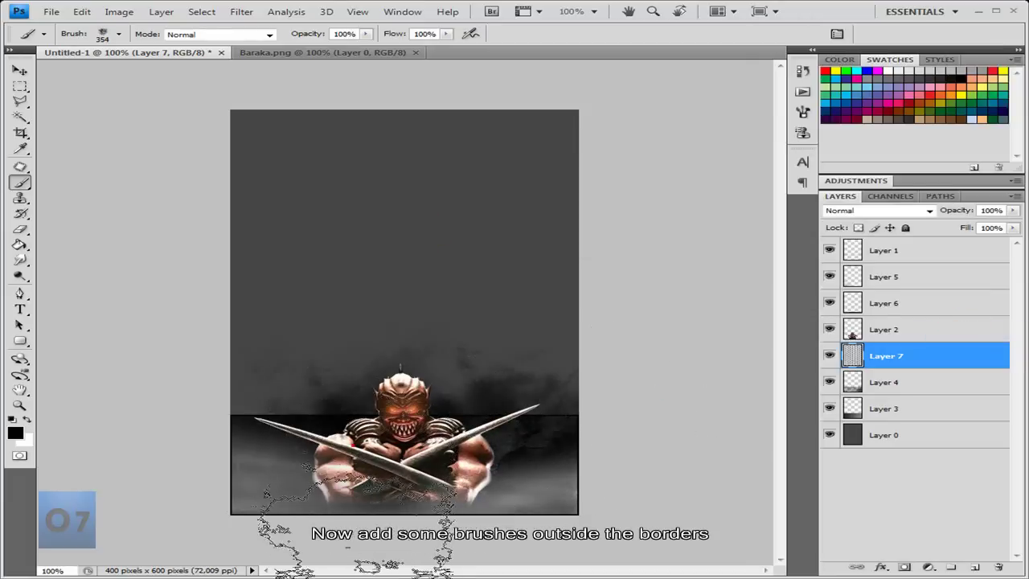
Paint grunge smoke on the left and around the character with brush 298, then pick brush 389
right_click(411, 506)
double_click(576, 503)
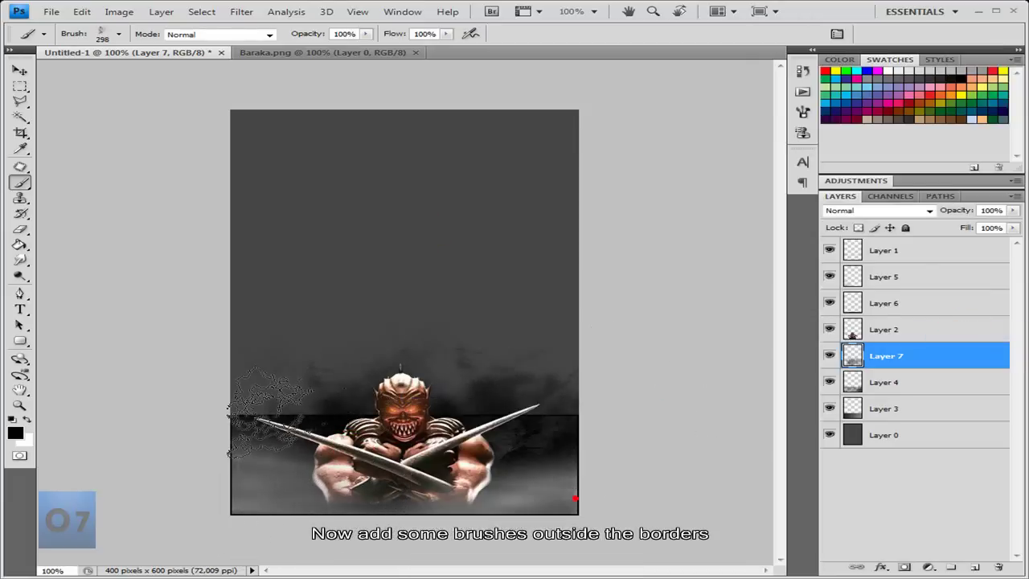
left_click(297, 416)
left_click(360, 452)
right_click(506, 448)
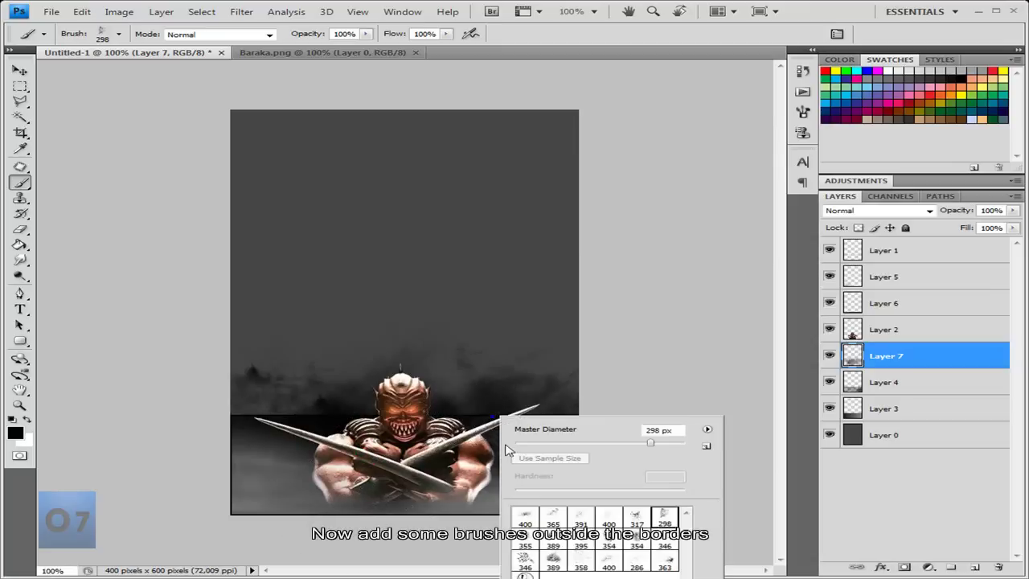
double_click(554, 562)
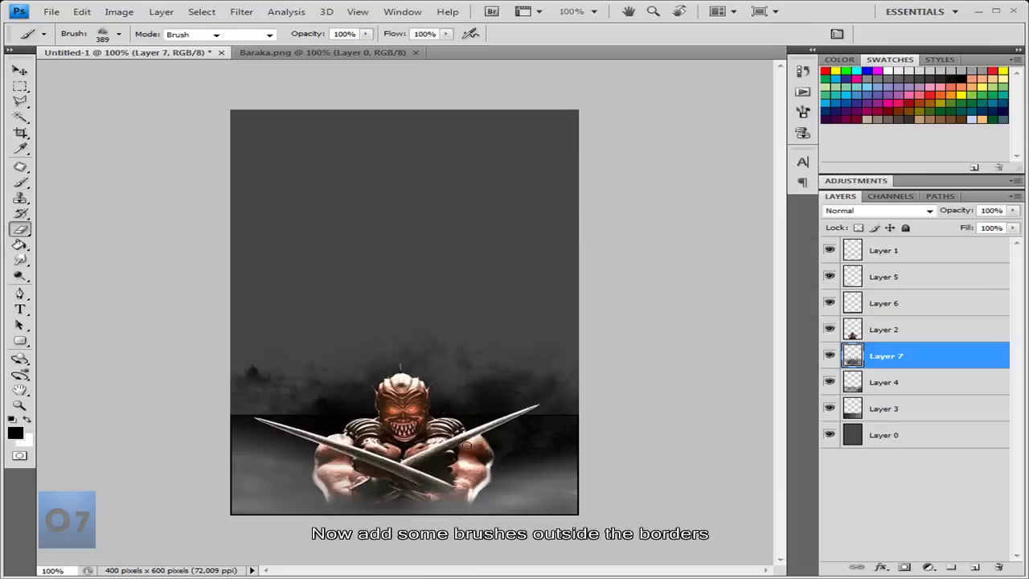
Erase the smoke's left and right edges with a soft 45 px Basic Brushes eraser
key("e")
right_click(418, 414)
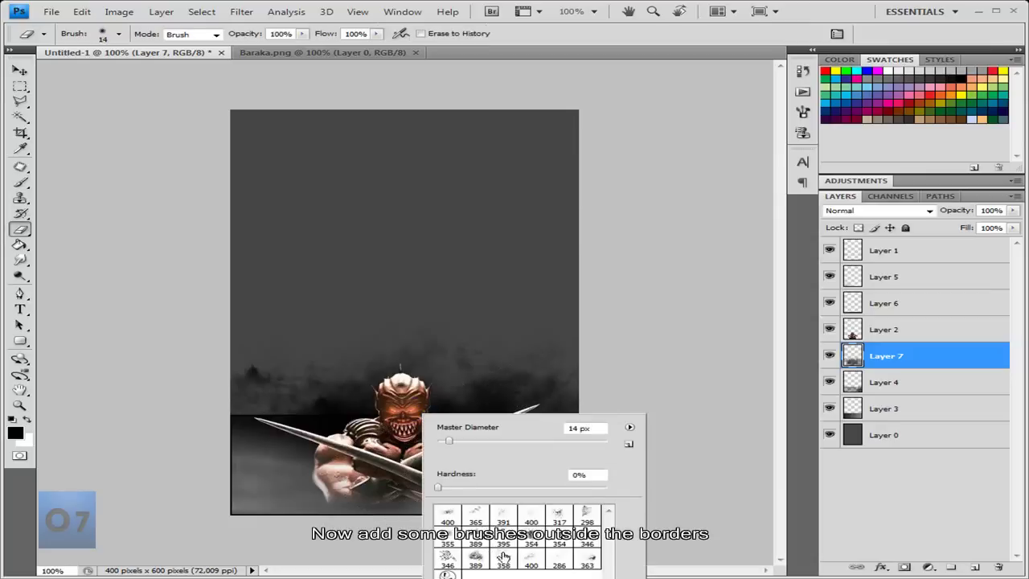
left_click(630, 428)
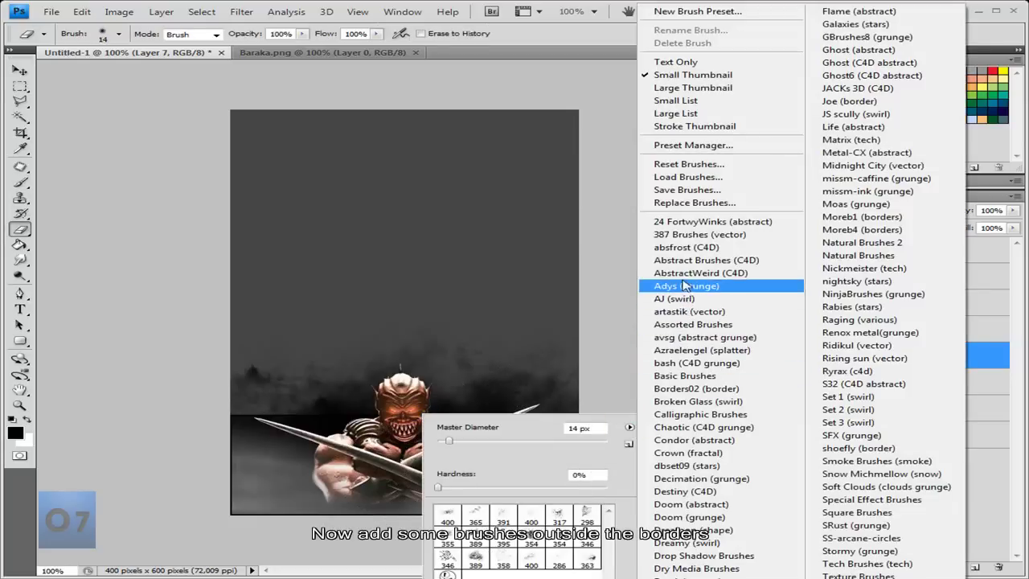
left_click(684, 376)
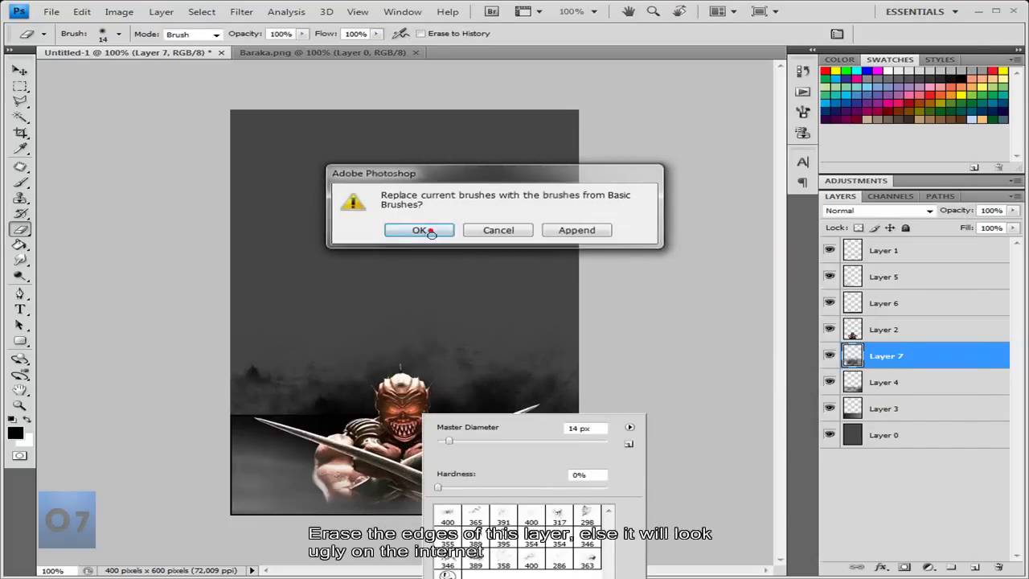
left_click(419, 230)
scroll(522, 546, "down", 3)
left_click(476, 567)
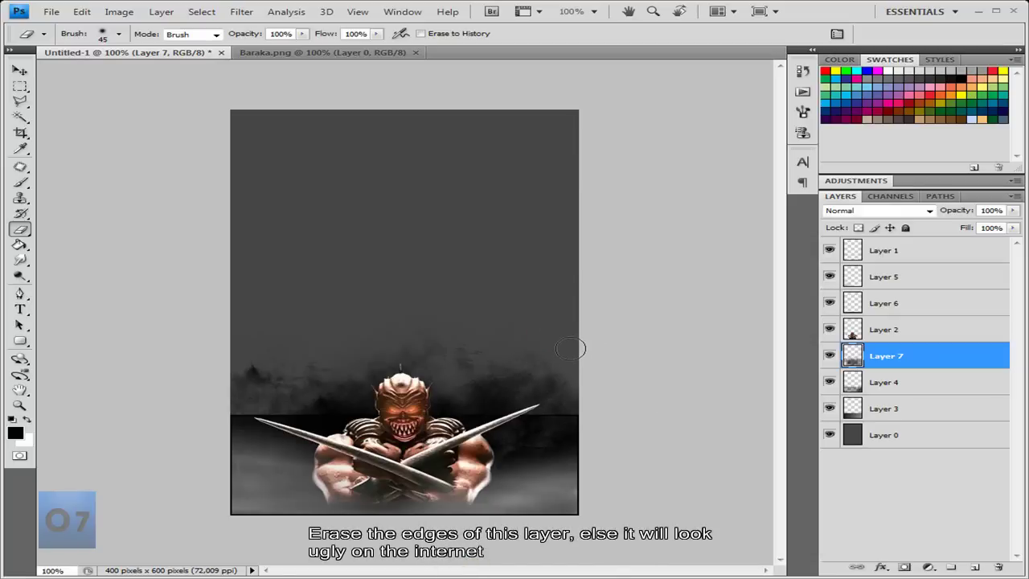
left_click_drag(556, 395, 577, 406)
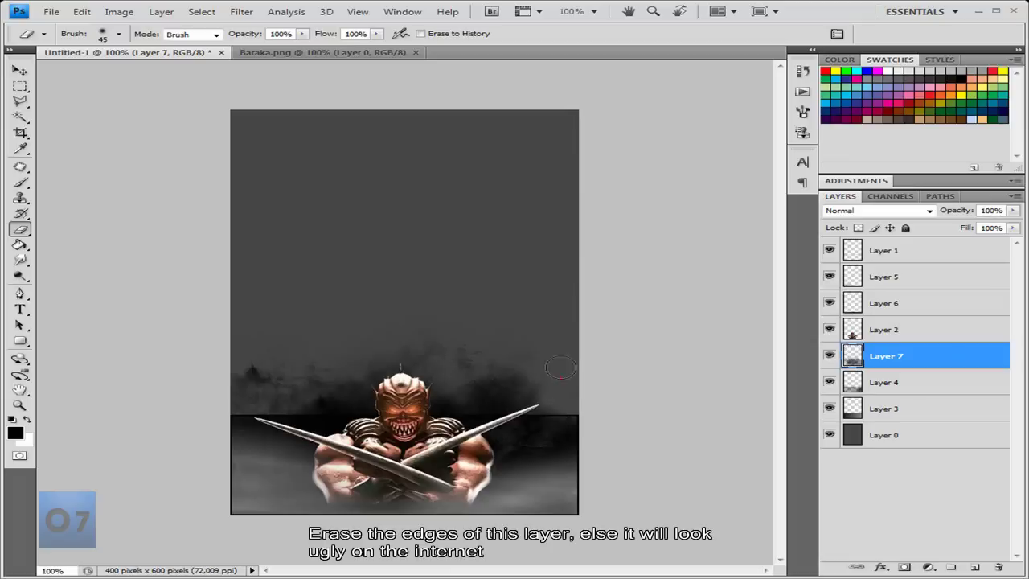
left_click_drag(572, 391, 593, 413)
mouse_move(248, 366)
left_mouse_down()
mouse_move(238, 394)
mouse_move(233, 386)
left_mouse_up()
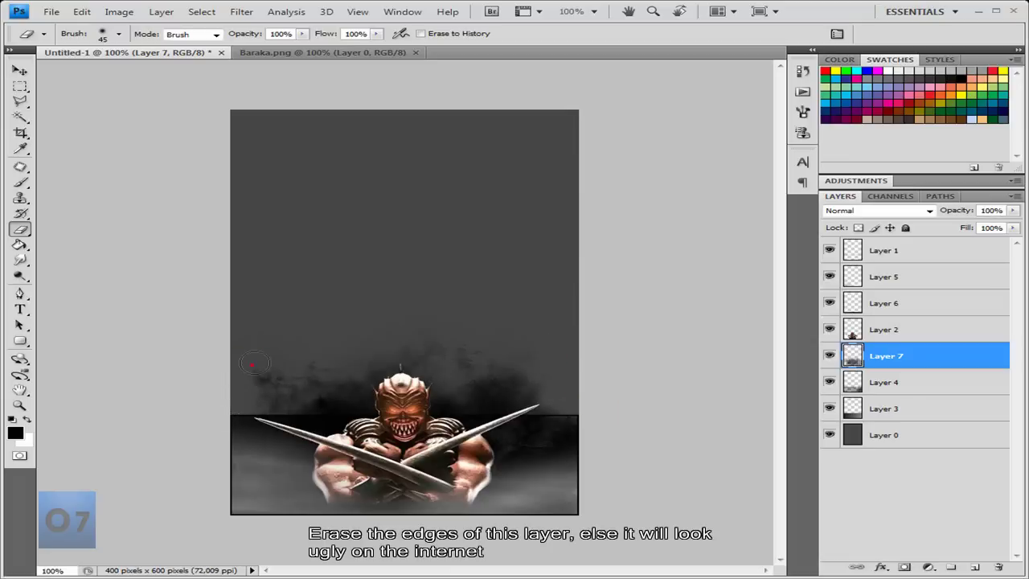
left_click_drag(247, 374, 252, 389)
Fade the remaining edge smoke with a 300 px soft eraser, then select Layer 2
right_click(523, 379)
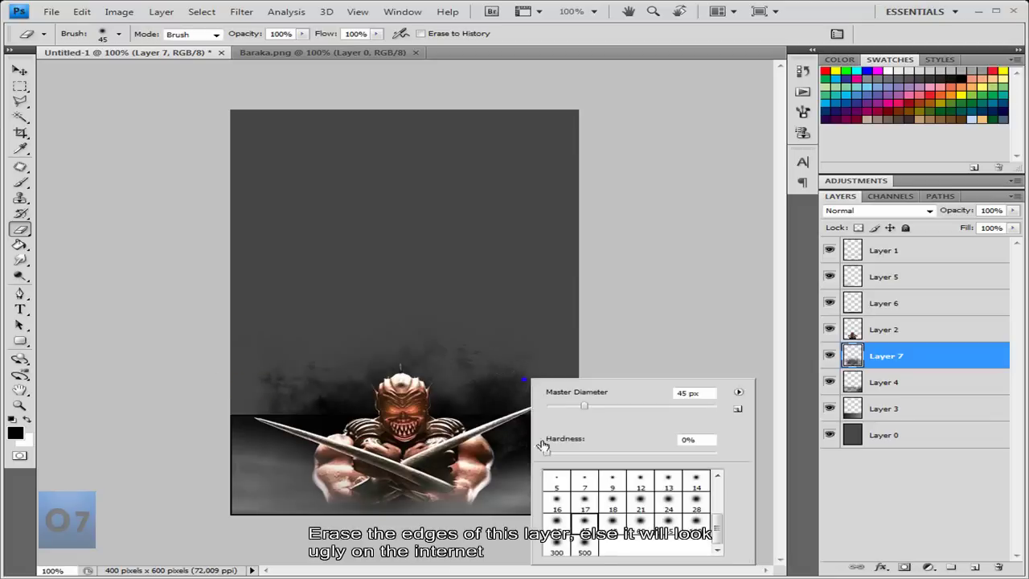
double_click(557, 547)
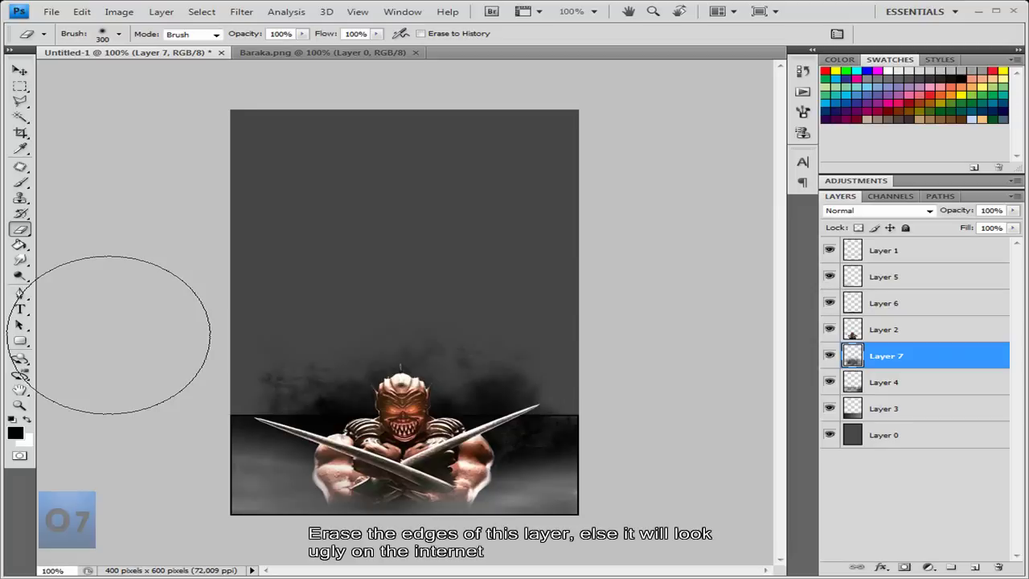
left_click(536, 306)
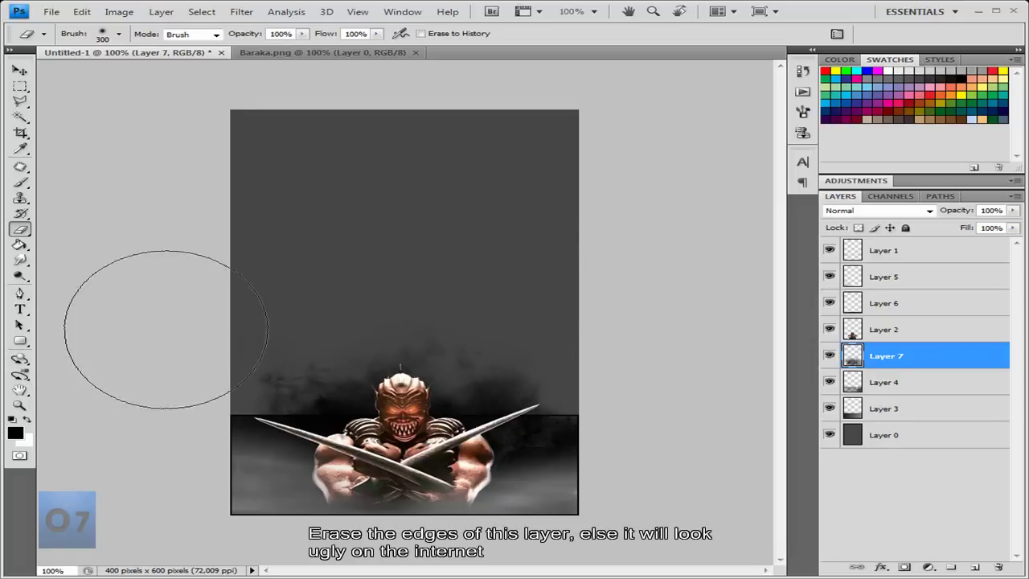
left_click(207, 333)
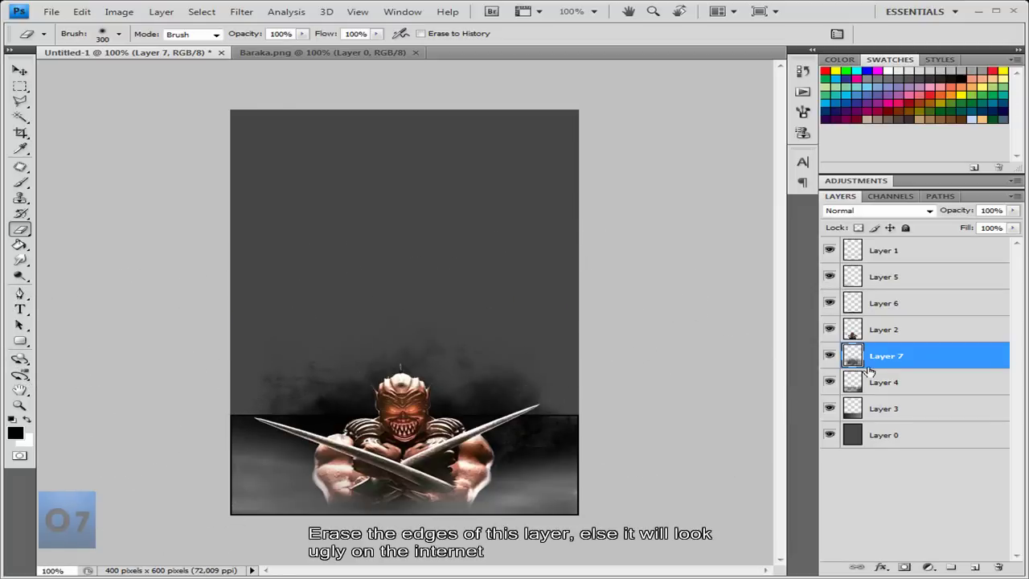
left_click(888, 333)
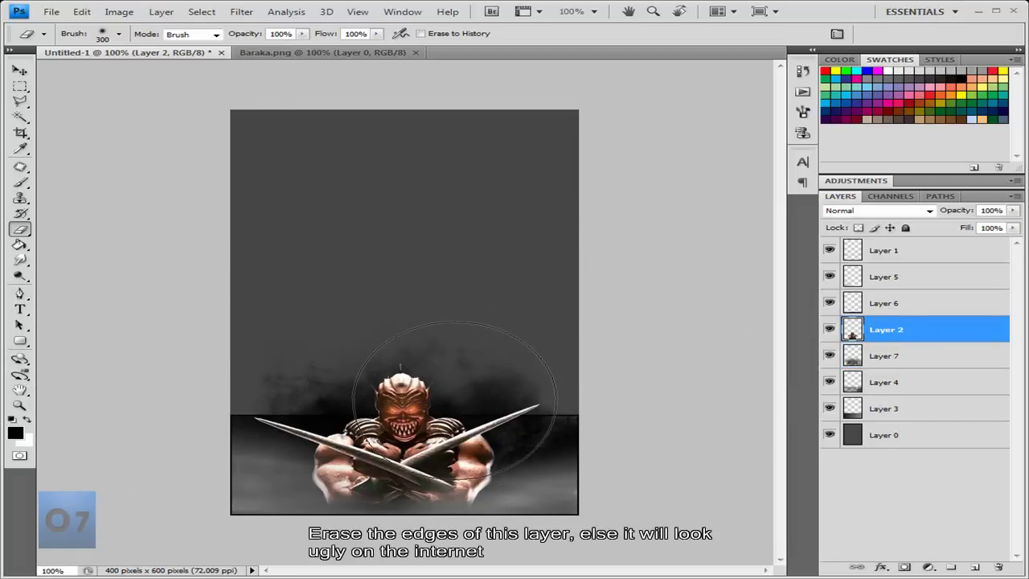
Erase the stray bits beside the character's head with a 21 px eraser
right_click(454, 398)
double_click(569, 527)
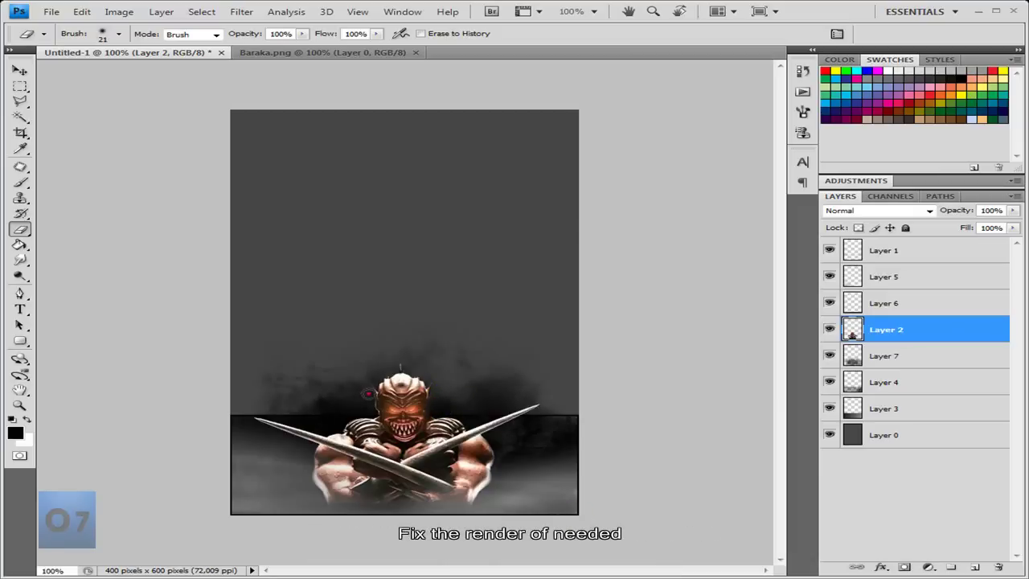
mouse_move(369, 409)
left_mouse_down()
mouse_move(371, 384)
mouse_move(485, 367)
left_mouse_up()
Darken the Layer 2 render with Hue/Saturation Lightness -20, then add a new layer above it
key("ctrl+u")
left_click_drag(493, 191, 776, 200)
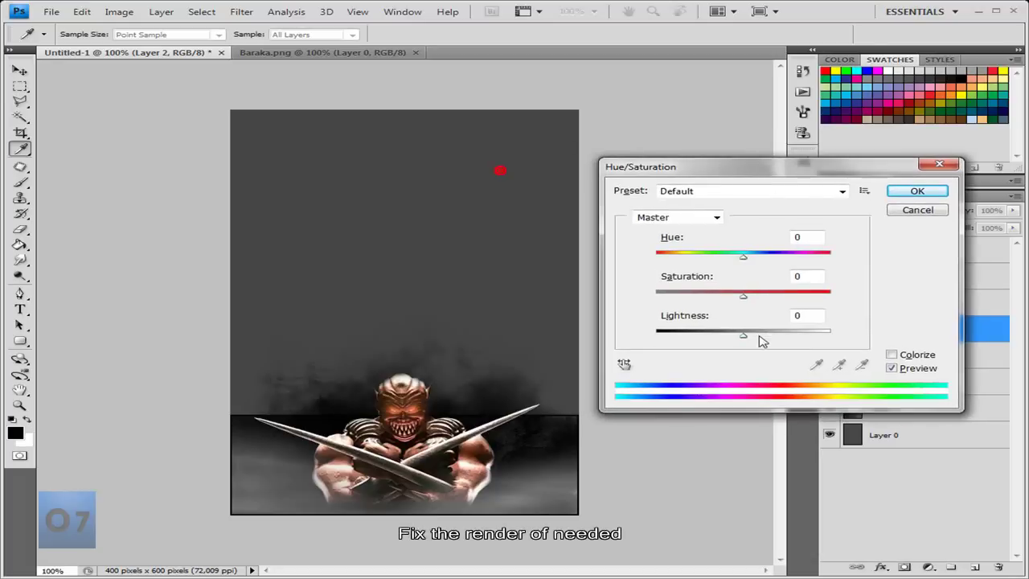
left_click_drag(747, 340, 729, 340)
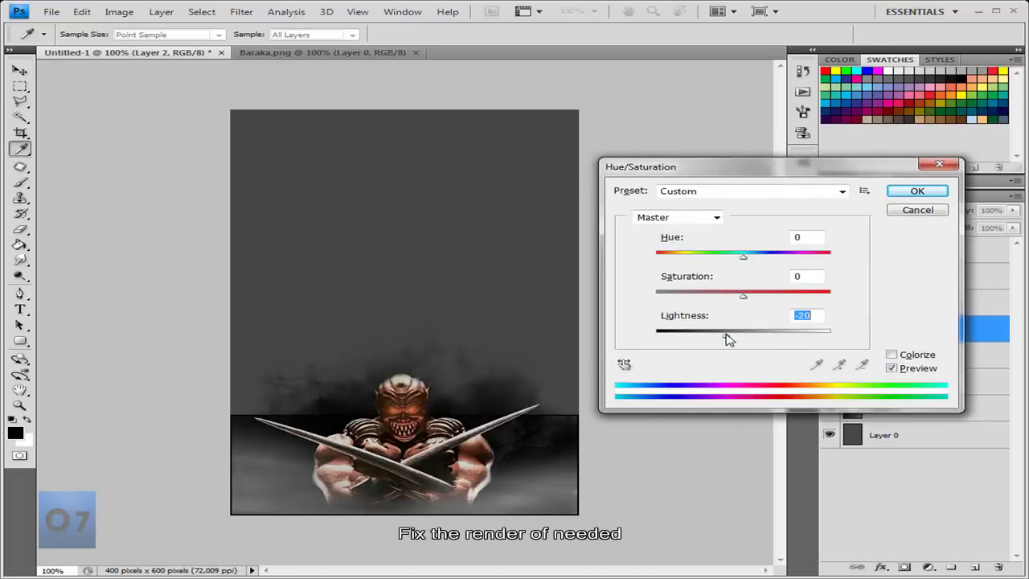
left_click(922, 197)
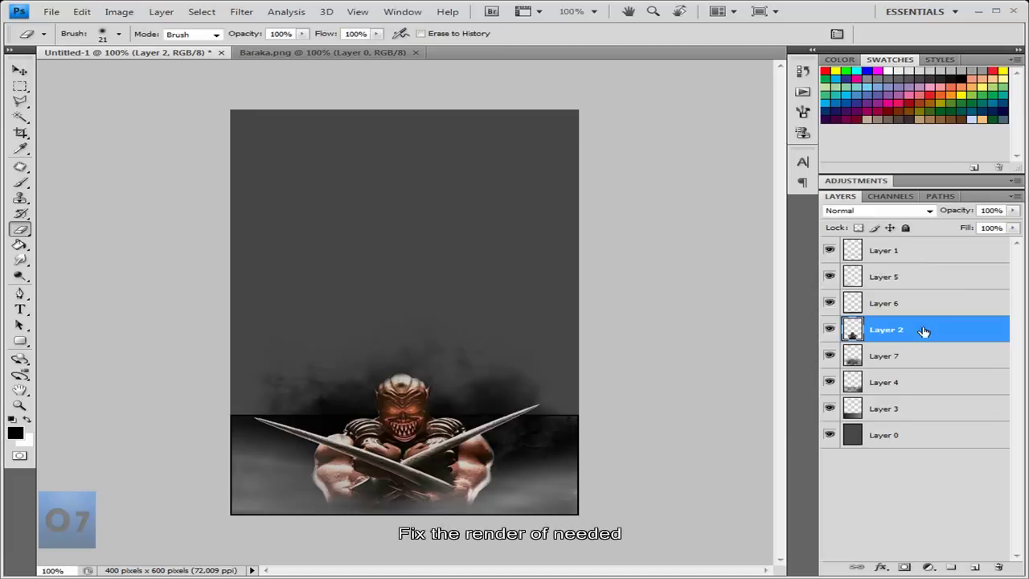
key("ctrl+shift+n")
key("Return")
Dab smoke over the render's bottom on Layer 8 with a 158 px brush
key("b")
right_click(419, 458)
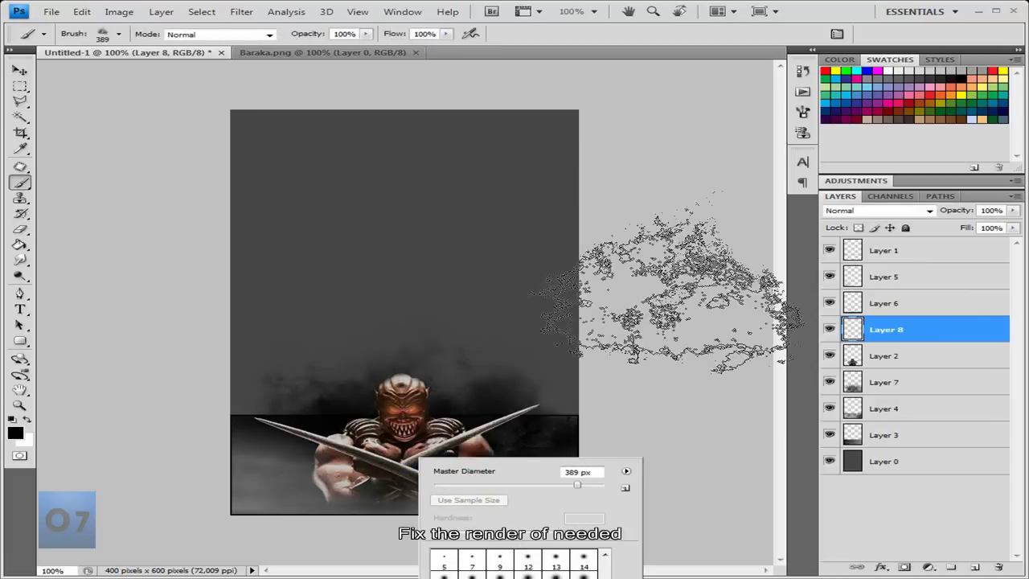
left_click_drag(526, 356, 491, 356)
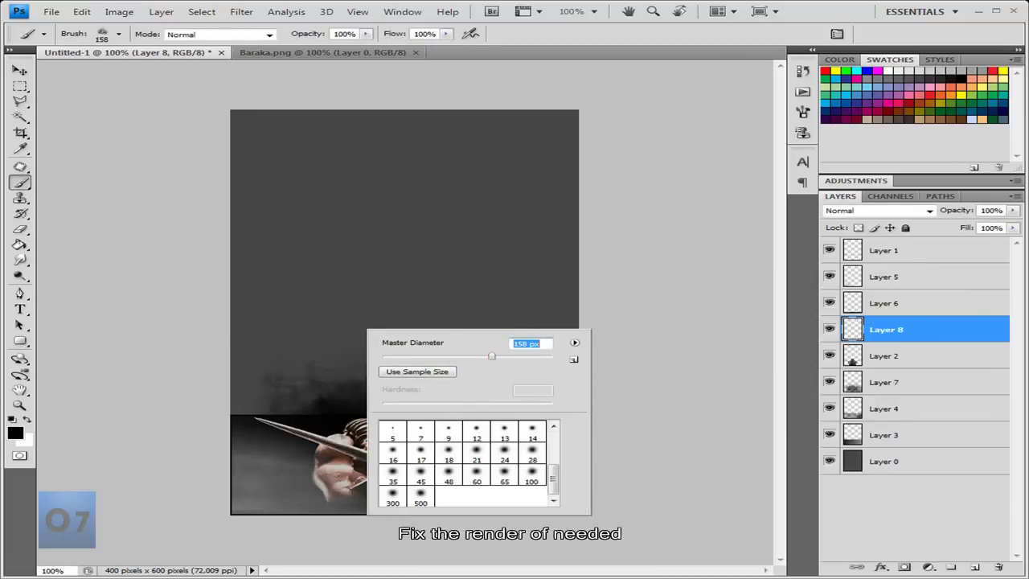
key("Return")
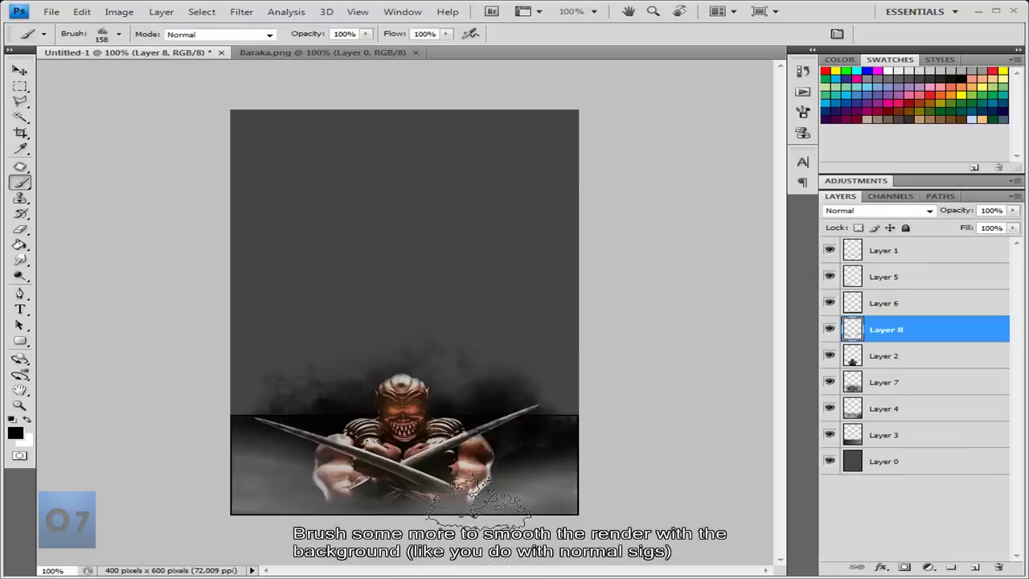
left_click(449, 474)
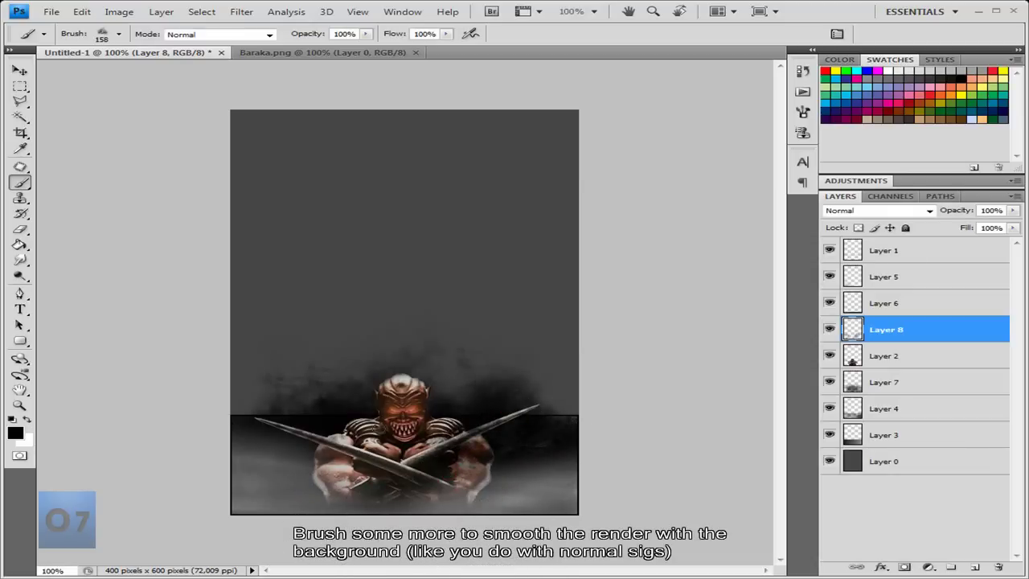
Erase a bit of the render's lower edge on Layer 2
key("e")
left_click(870, 367)
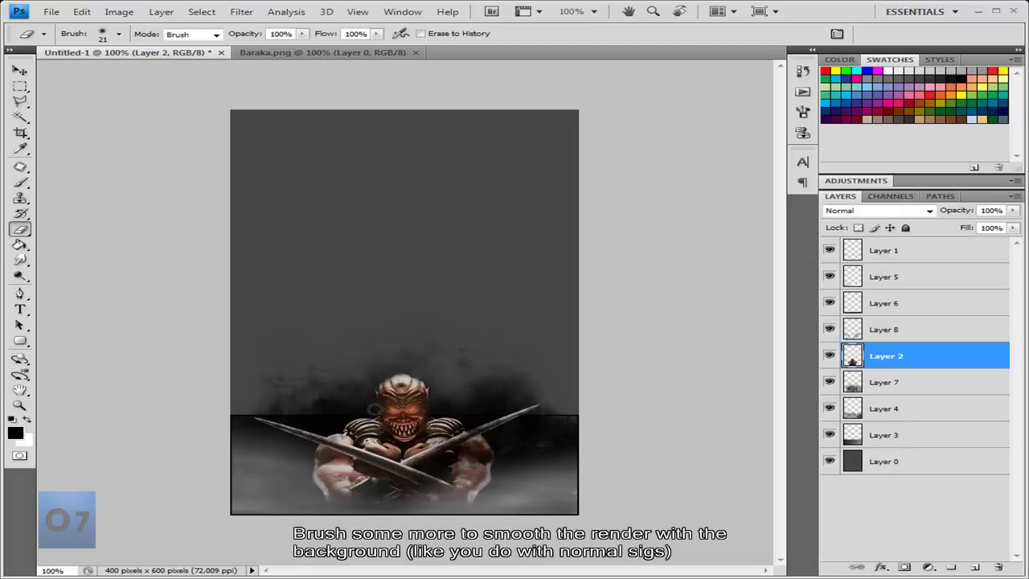
left_click(374, 412)
left_click(928, 567)
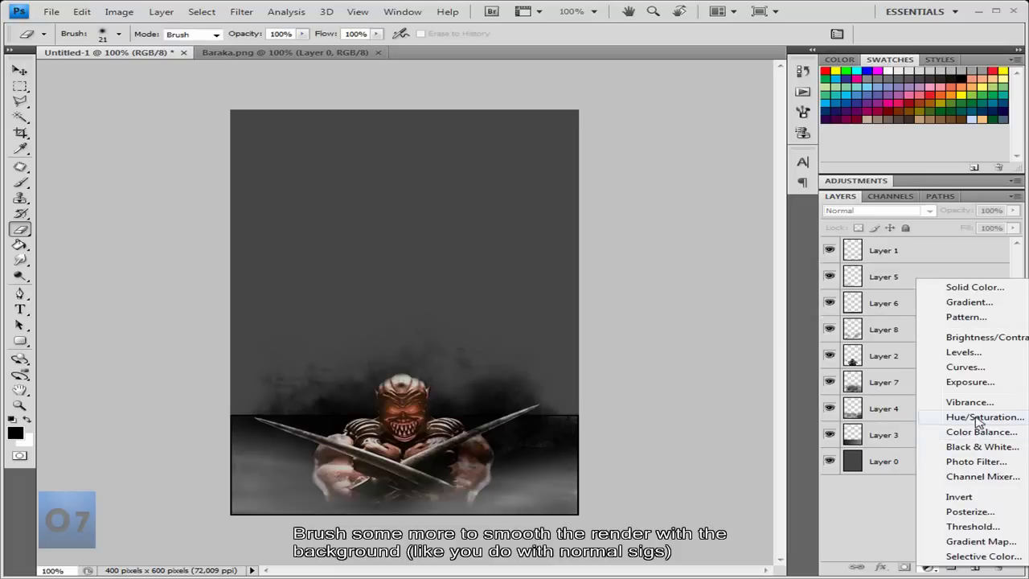
Add a Violet, Orange Gradient Map adjustment layer set to Soft Light
left_click(977, 541)
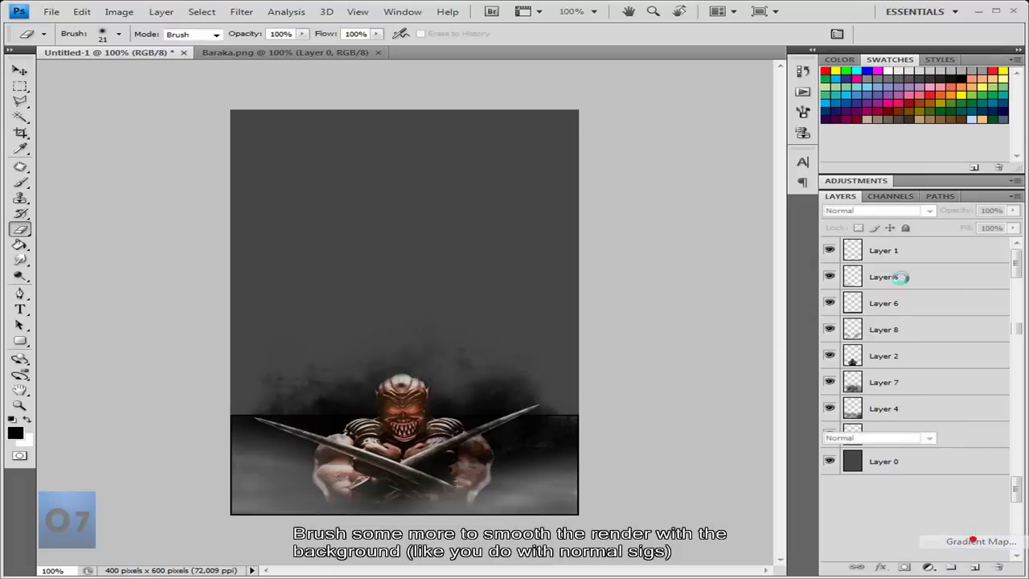
left_click(885, 222)
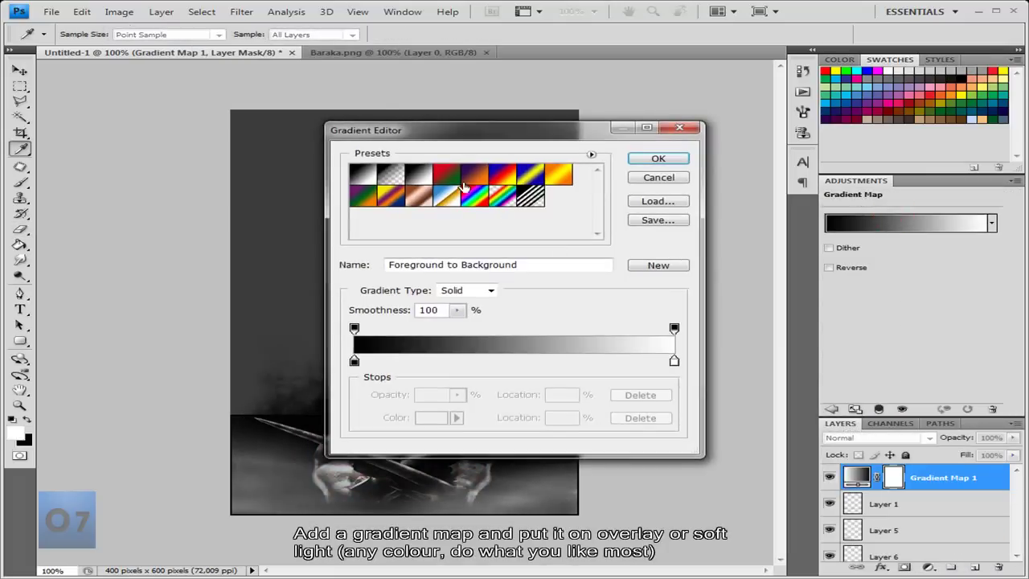
left_click(474, 174)
left_click(660, 158)
left_click(868, 438)
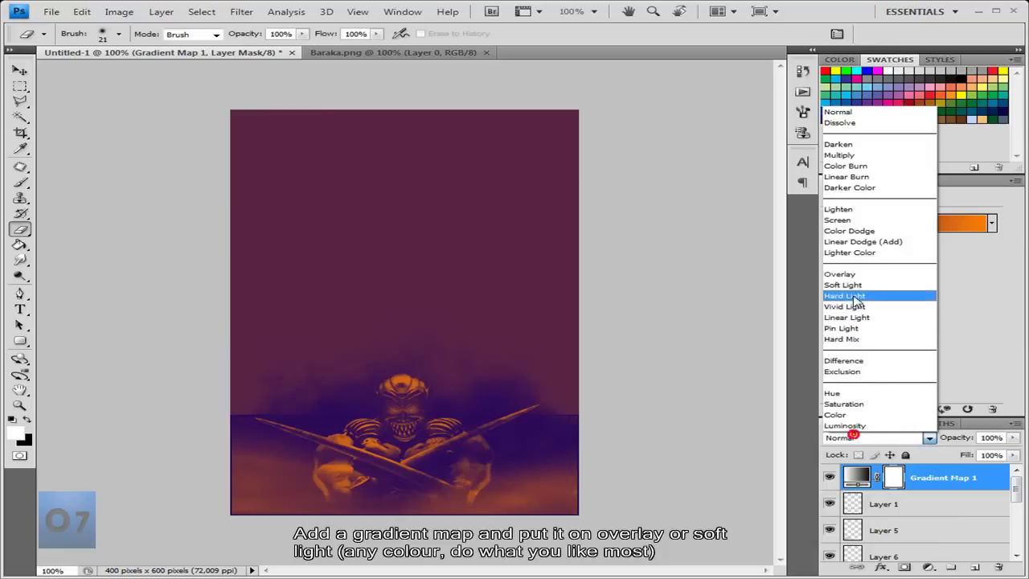
left_click(852, 277)
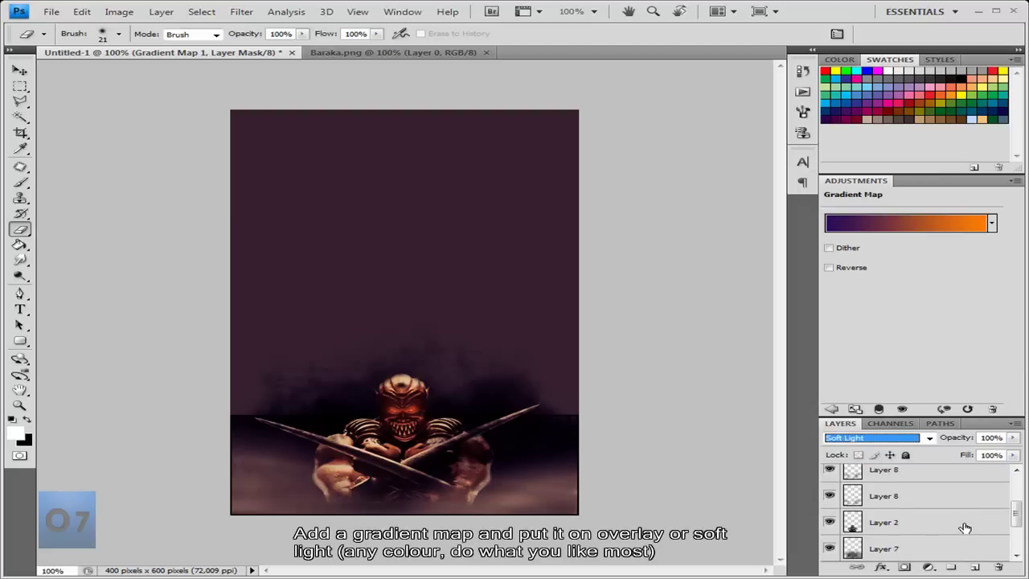
Select Layer 1 and create a new empty layer beneath the gradient map
scroll(965, 527, "down", 1)
scroll(965, 527, "up", 1)
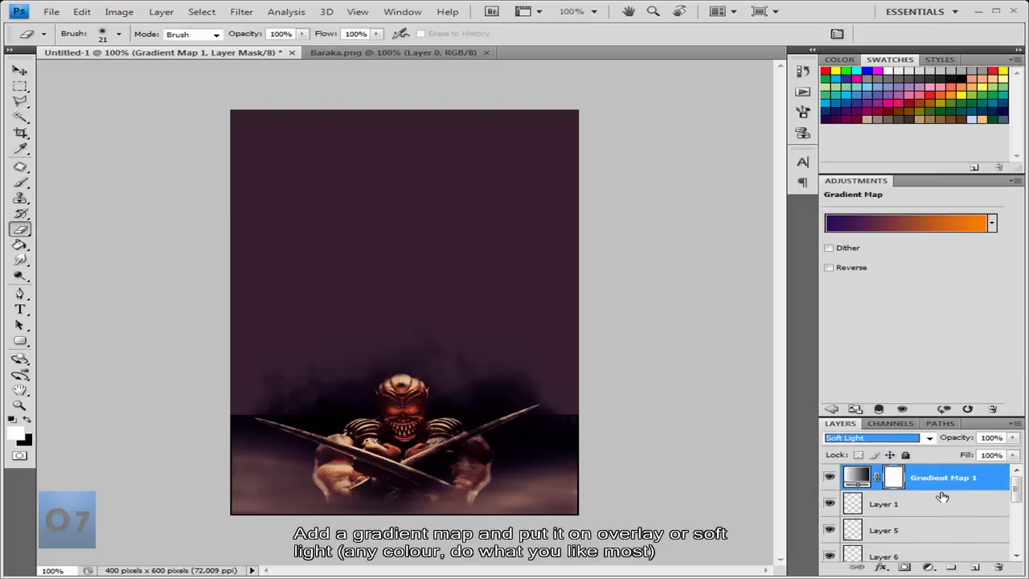
left_click(936, 501)
key("ctrl+shift+n")
Paint a soft red glow at the image's bottom-right with a 300 px brush
key("Return")
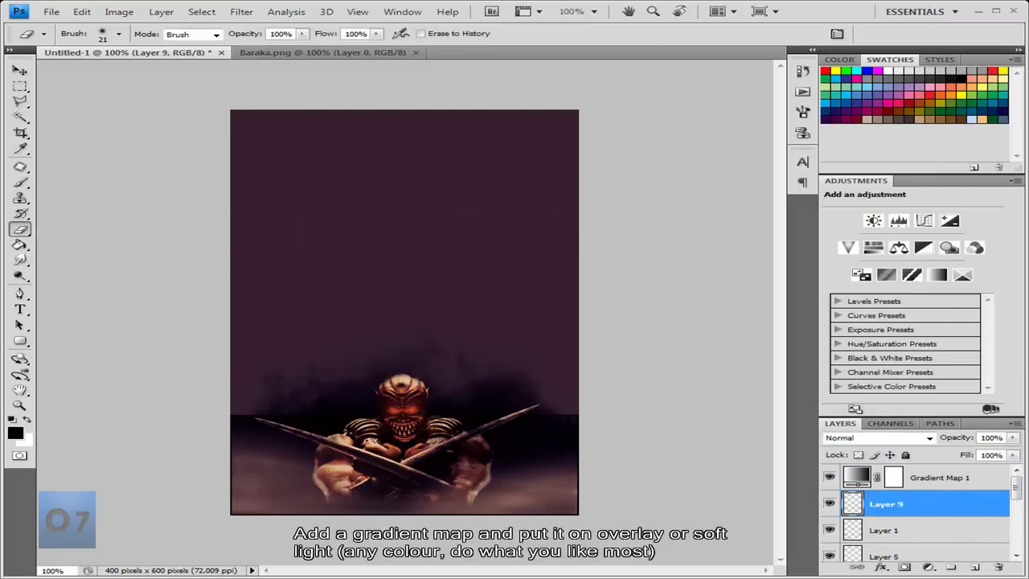
key("b")
right_click(442, 462)
type("300")
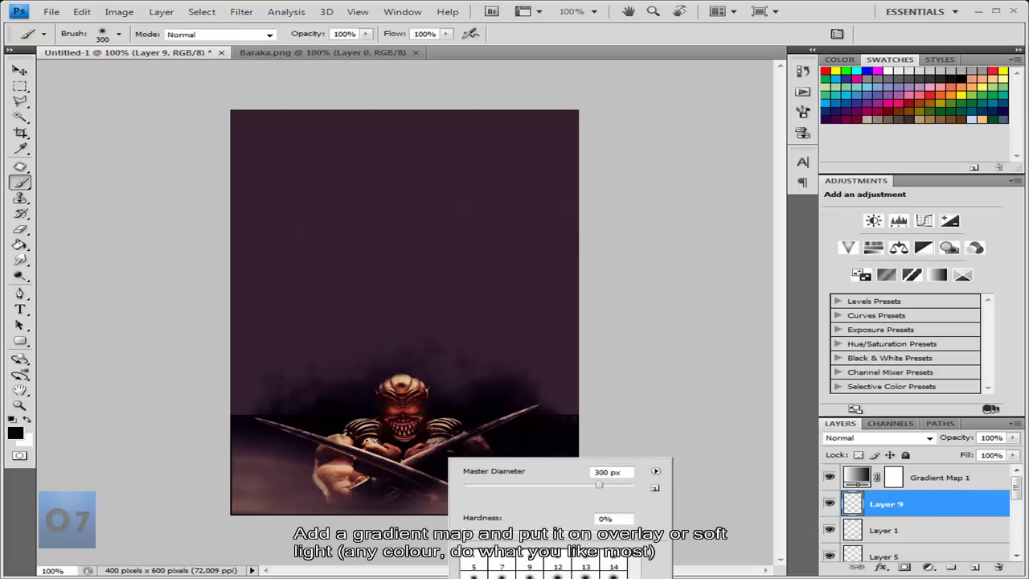
key("Return")
left_click(994, 70)
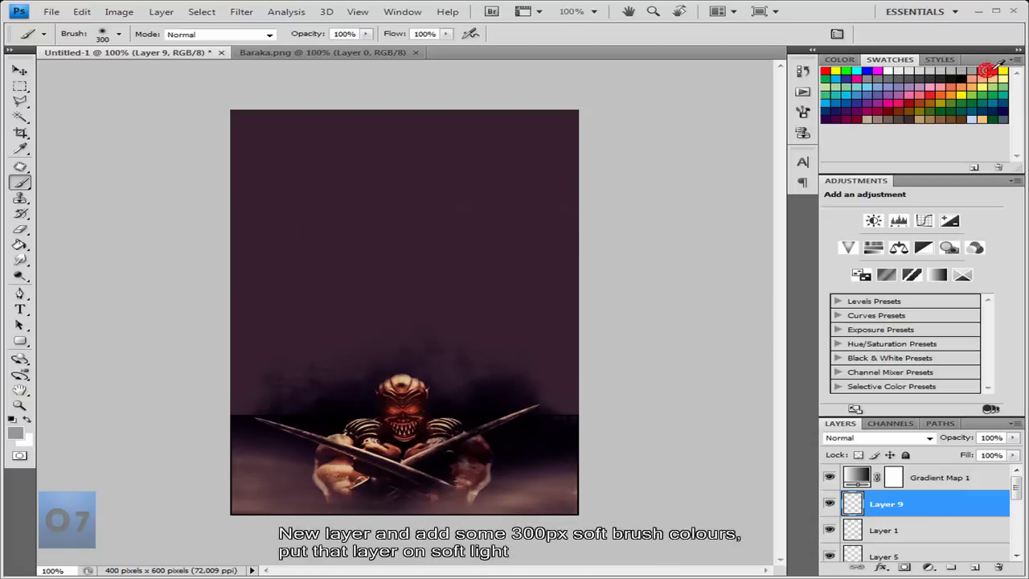
left_click_drag(563, 482, 522, 494)
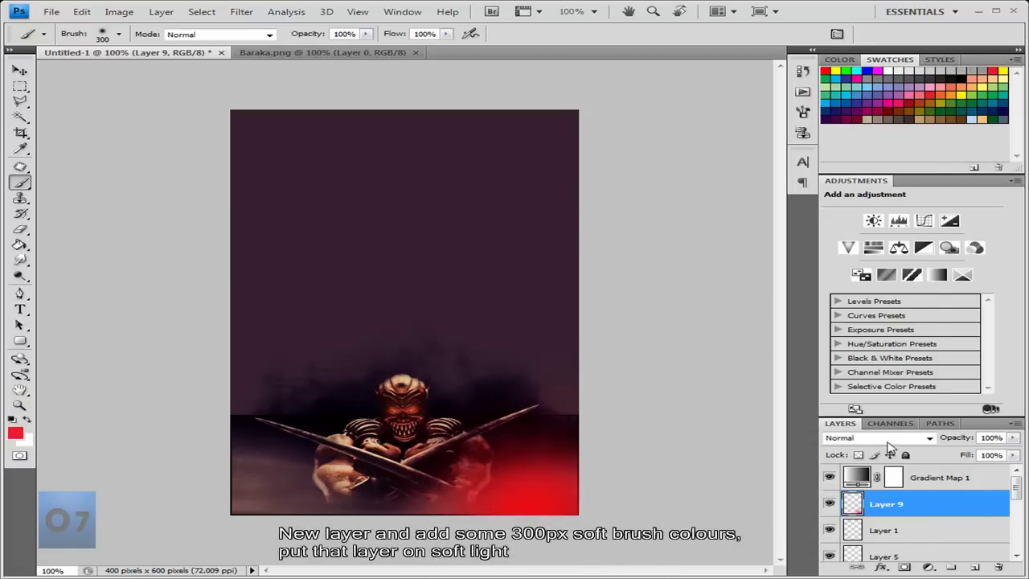
Set Layer 9's blending mode to Soft Light
left_click(888, 441)
left_click(859, 273)
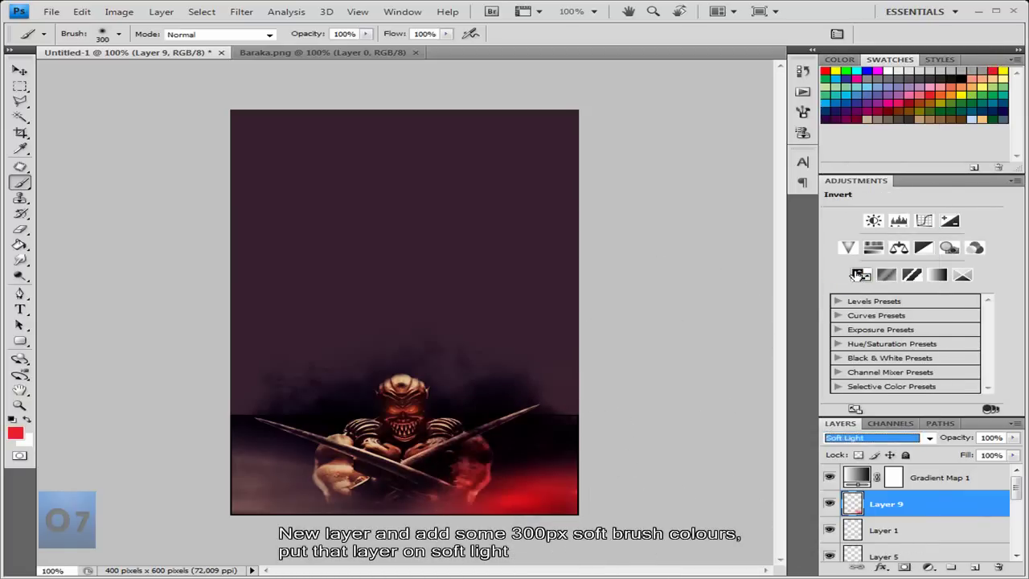
key("Down")
key("Up")
Brush light blue, dark green, yellow and pink over the image's bottom-left
left_click(827, 94)
left_click_drag(241, 458, 274, 514)
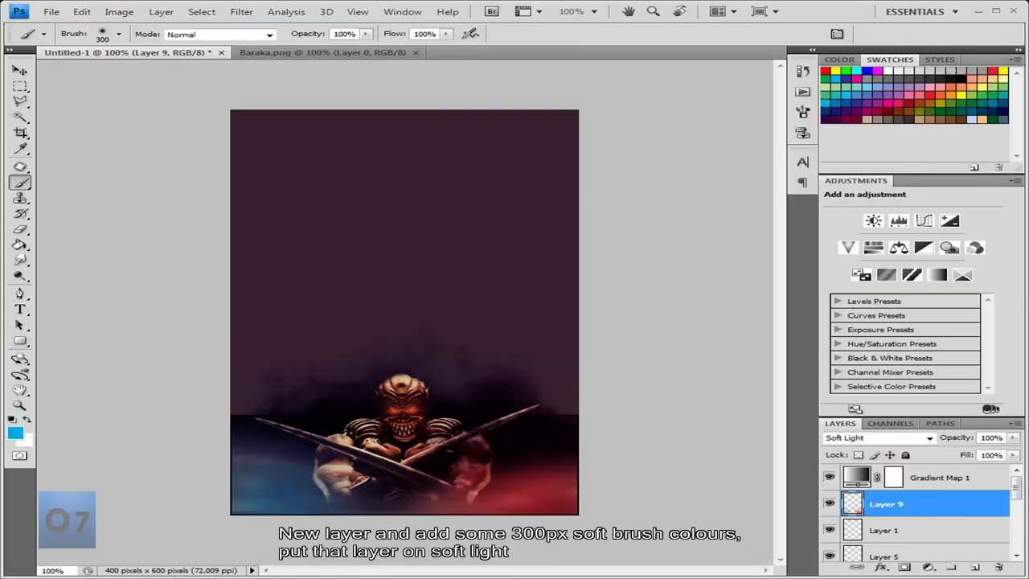
left_click(995, 119)
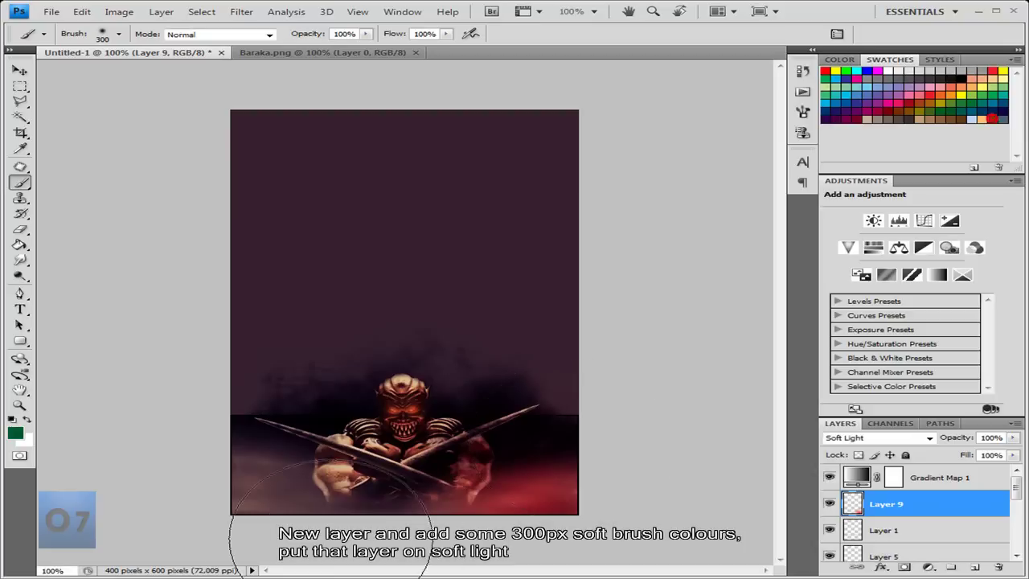
left_click_drag(249, 482, 286, 514)
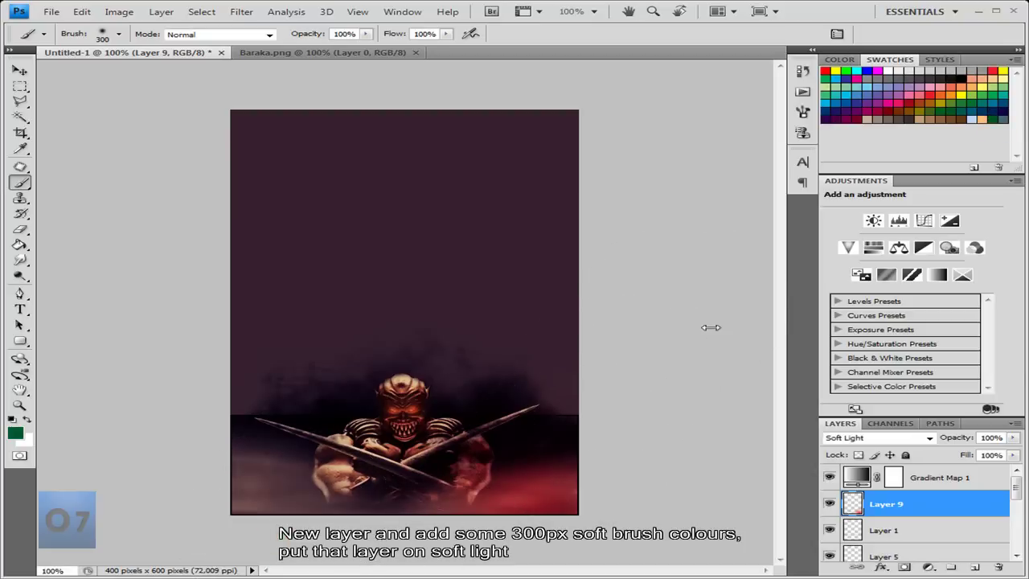
left_click(1005, 72)
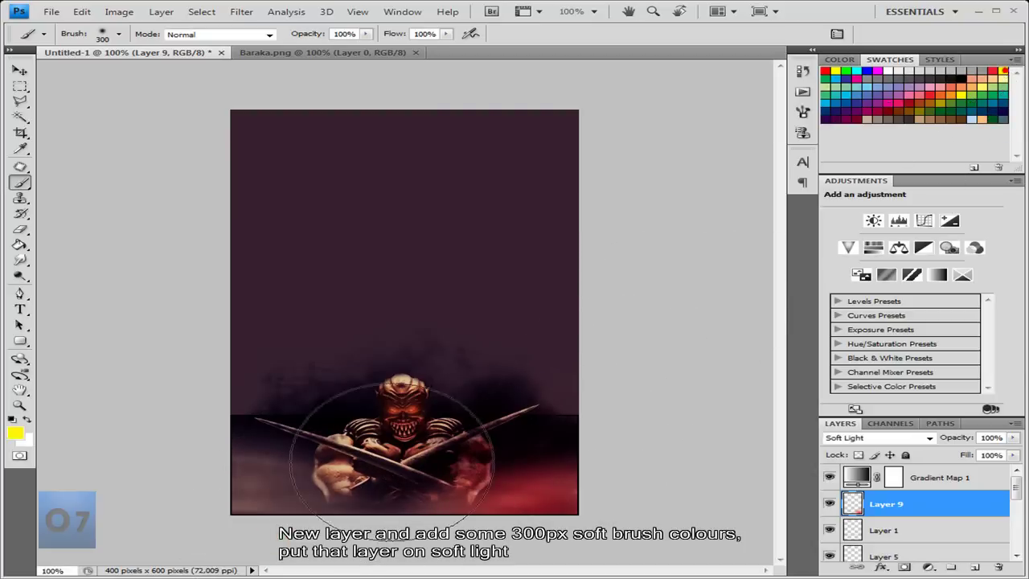
left_click_drag(273, 483, 238, 494)
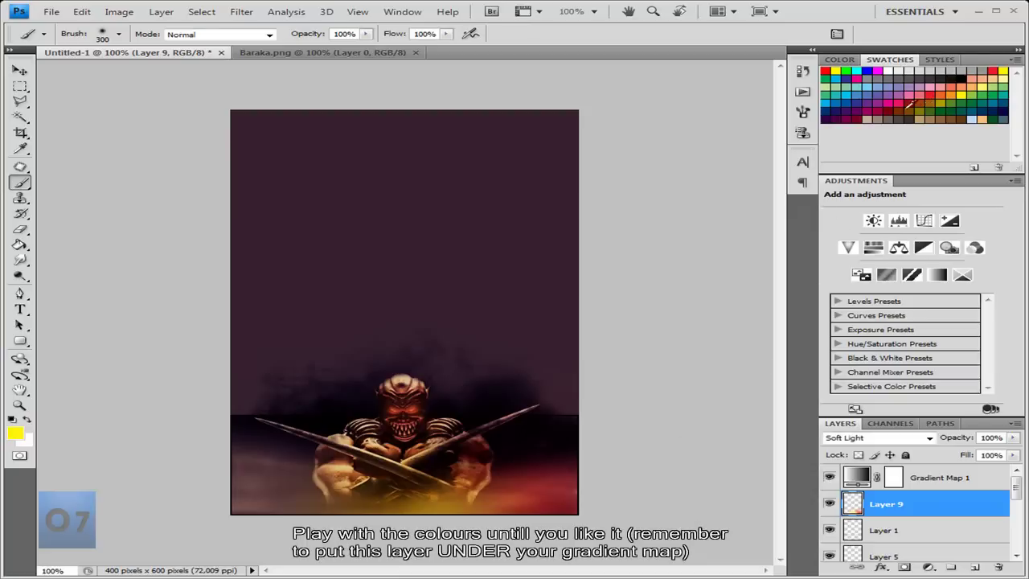
left_click(926, 89)
left_click_drag(274, 482, 241, 514)
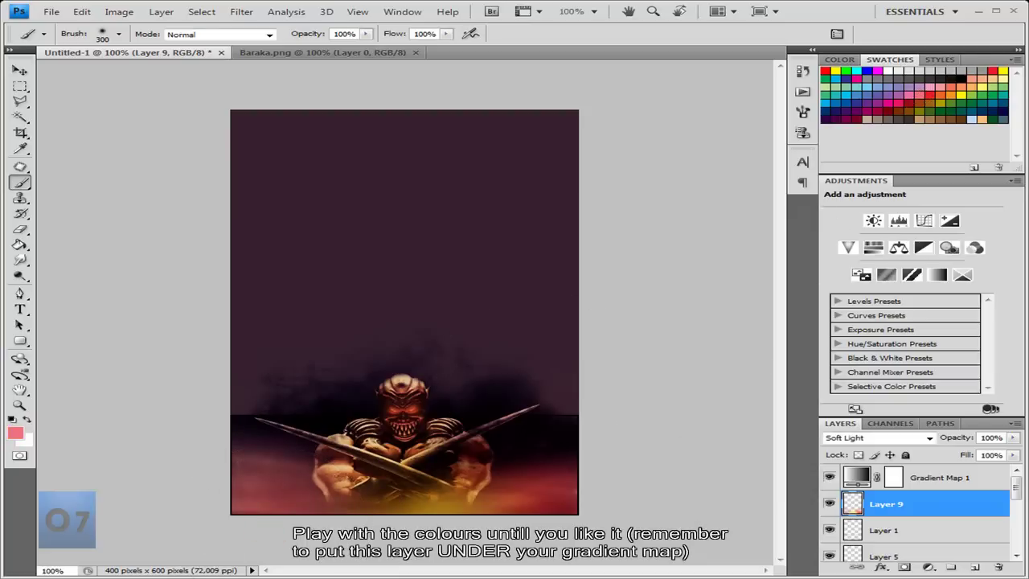
Undo a yellow stroke across the bottom and enlarge the eraser to 500 px
left_click(1004, 71)
mouse_move(597, 459)
left_mouse_down()
mouse_move(229, 517)
mouse_move(374, 531)
left_mouse_up()
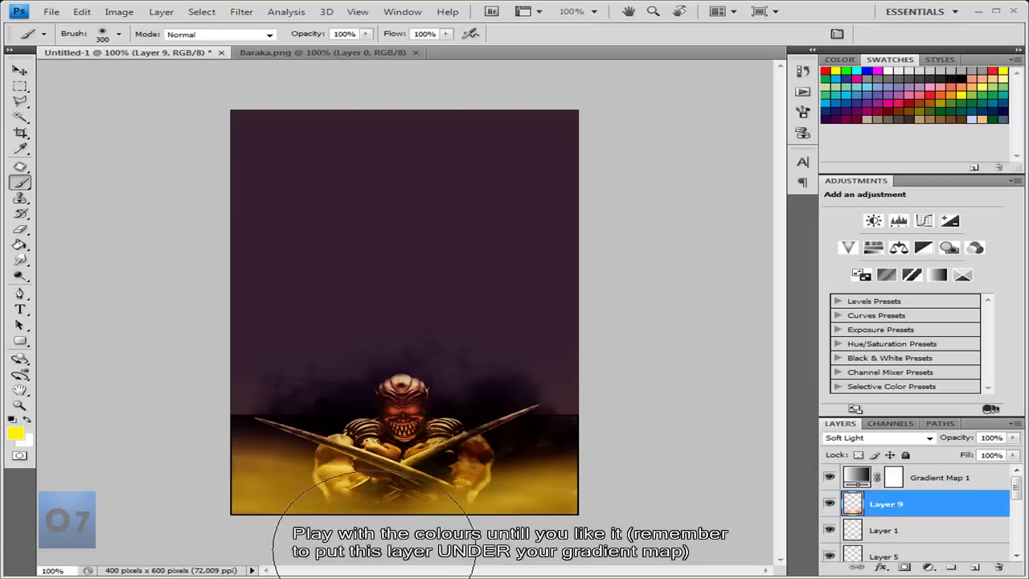
key("ctrl+z")
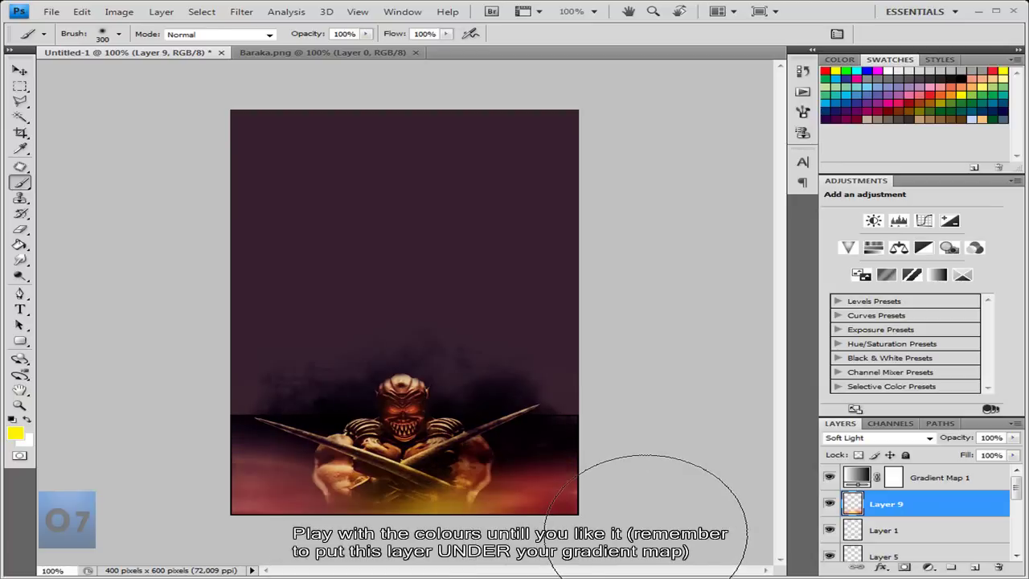
key("e")
right_click(547, 498)
mouse_move(587, 487)
left_mouse_down()
mouse_move(619, 487)
mouse_move(394, 482)
left_mouse_up()
key("Return")
Dab brown and pinkish glows along the image's bottom edge
key("b")
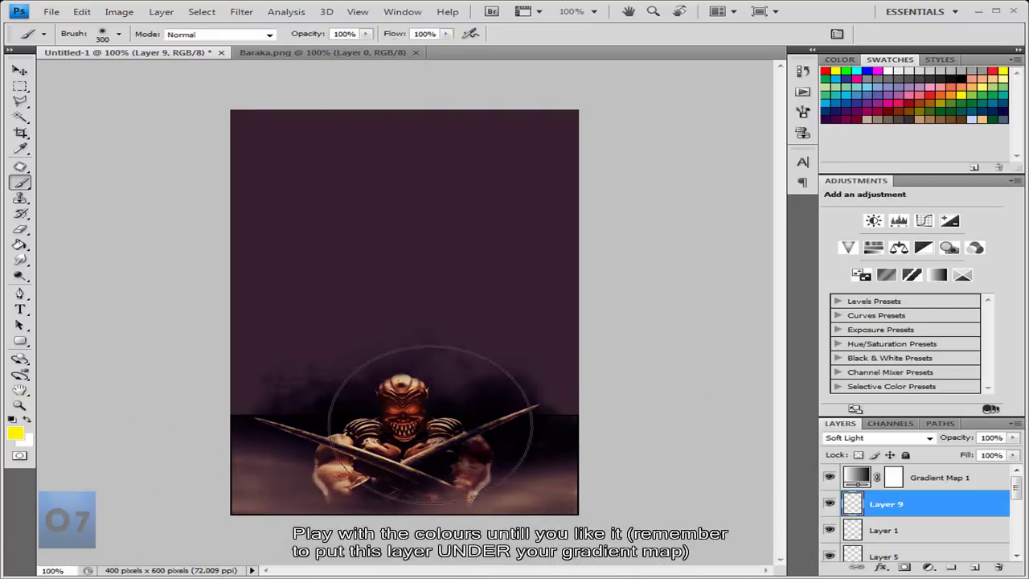
right_click(455, 421)
key("Return")
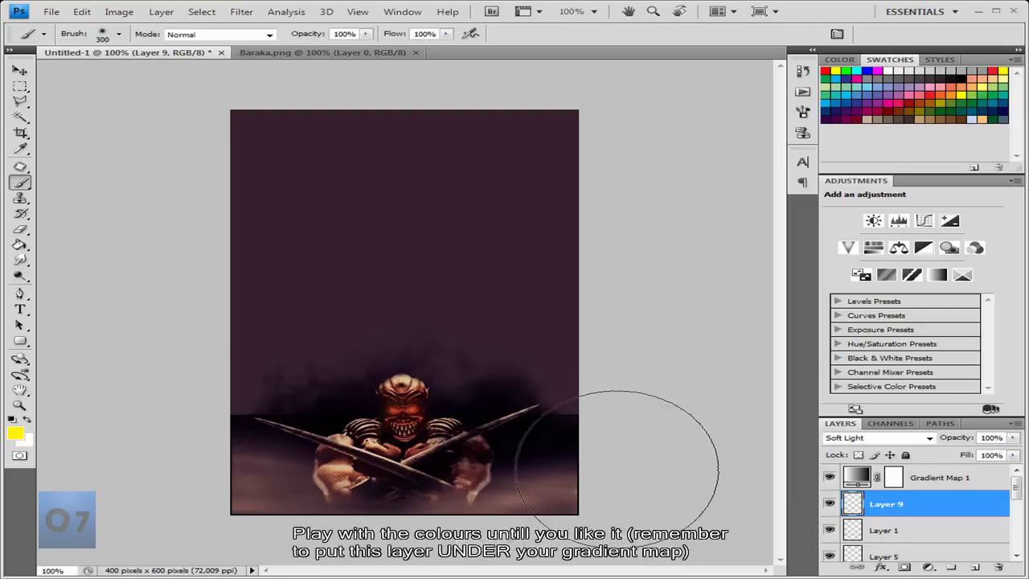
left_click(969, 117)
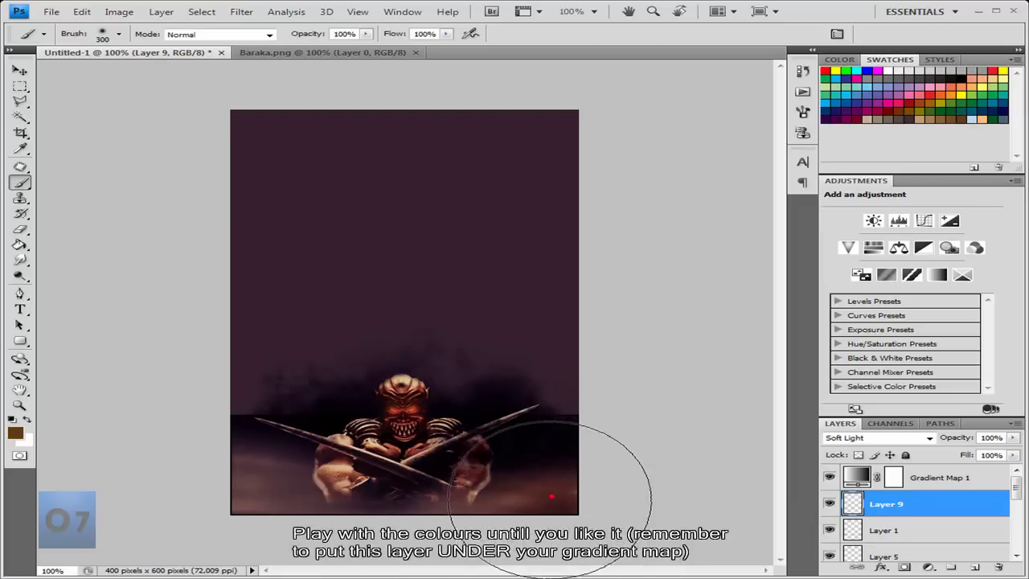
left_click(512, 517)
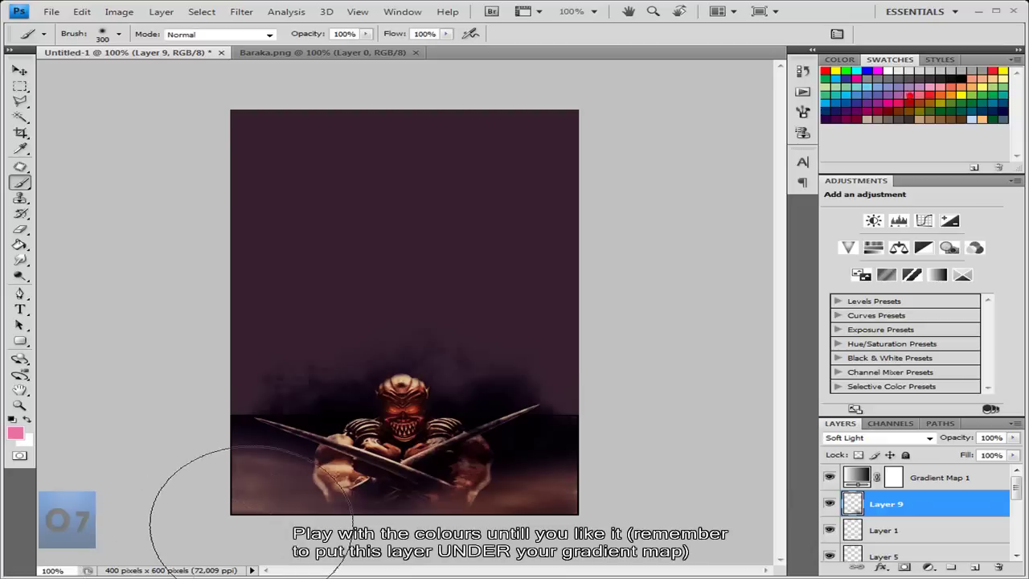
left_click(290, 542)
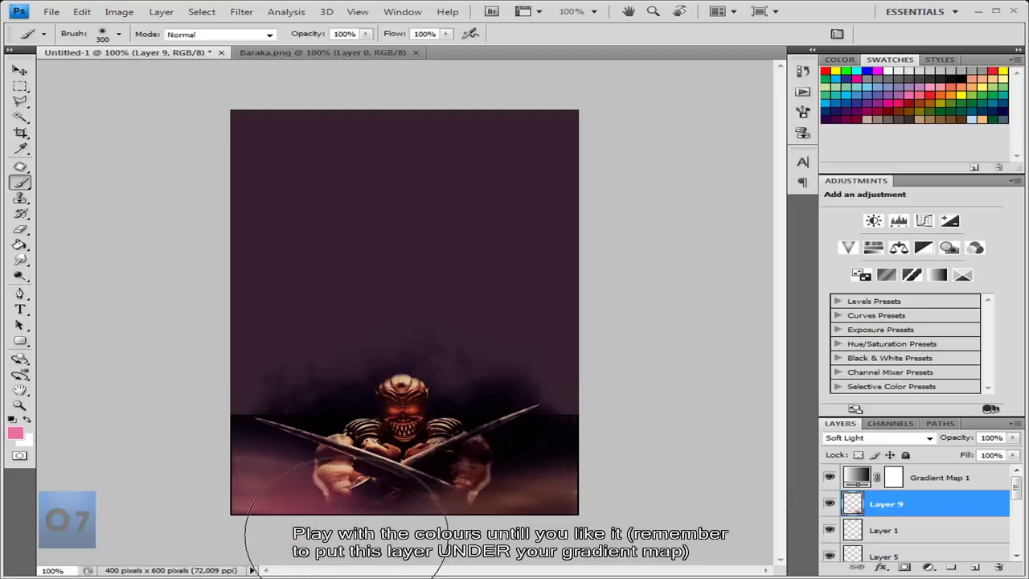
left_click(350, 571)
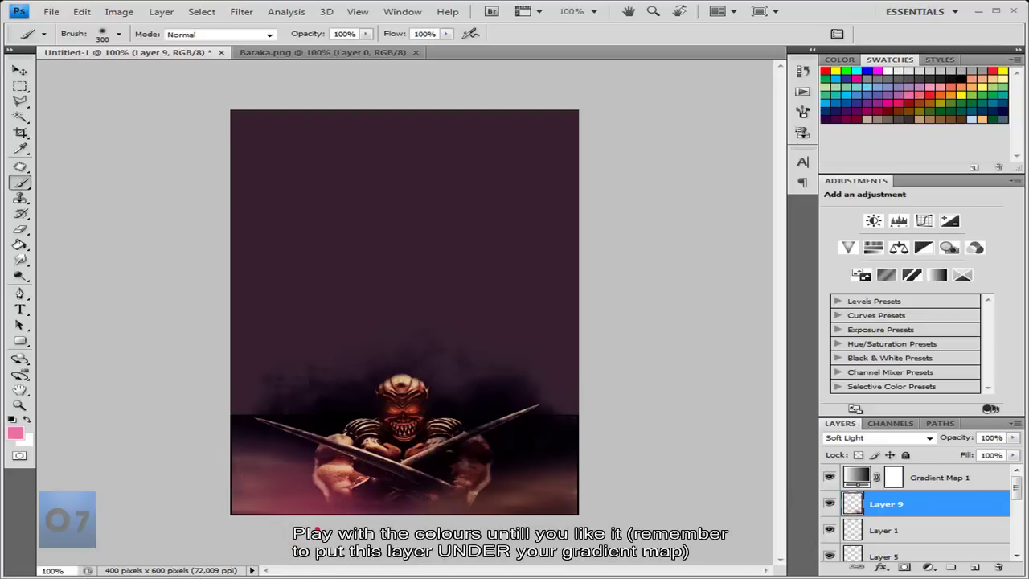
Switch to red with a small 45 px soft brush
left_click(935, 88)
right_click(393, 411)
double_click(434, 526)
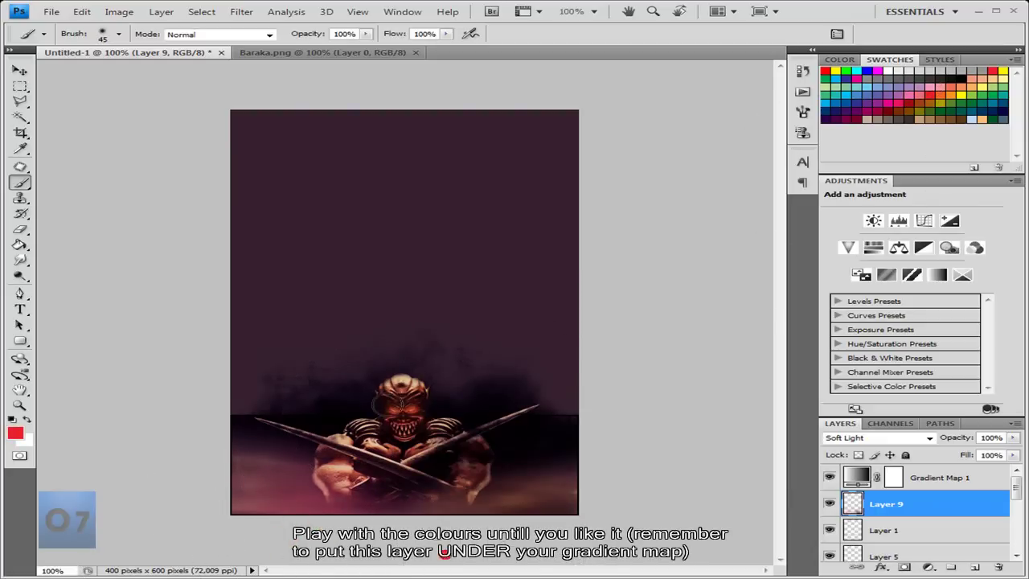
Paint the character's eyes glowing red and darken the lower body with black
left_click_drag(392, 407, 412, 408)
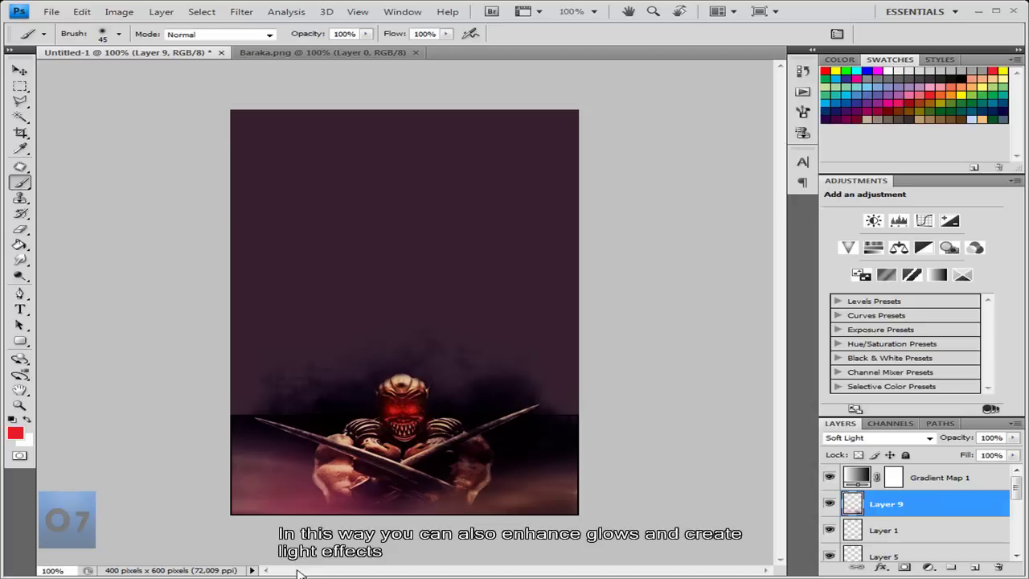
right_click(460, 457)
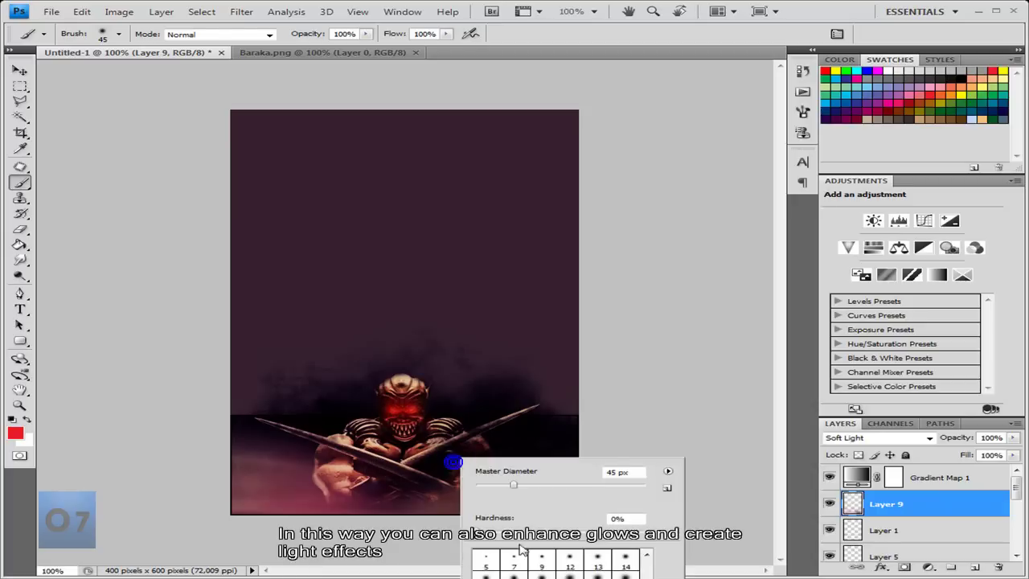
left_click(970, 72)
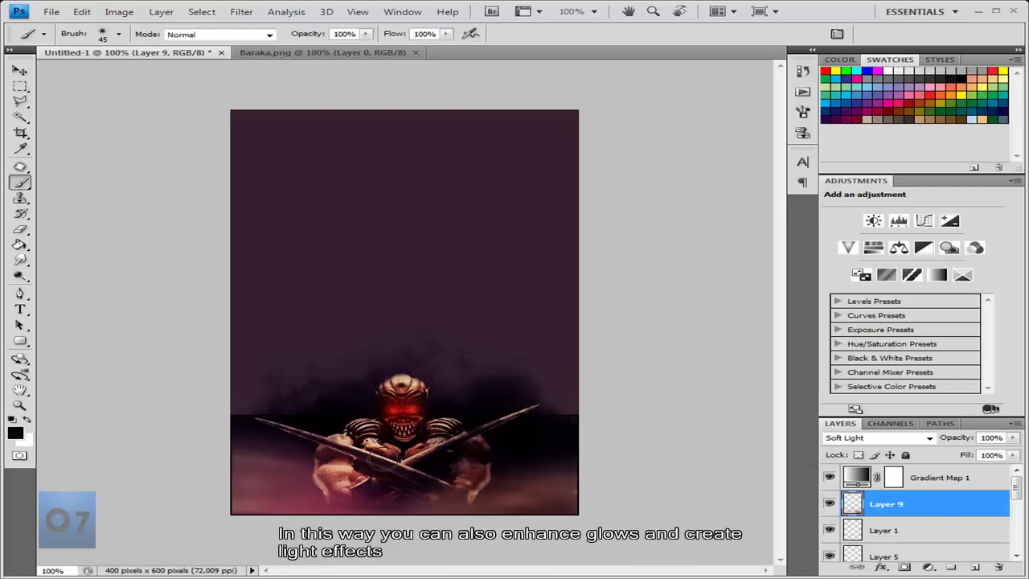
mouse_move(378, 466)
left_mouse_down()
mouse_move(423, 463)
mouse_move(360, 534)
left_mouse_up()
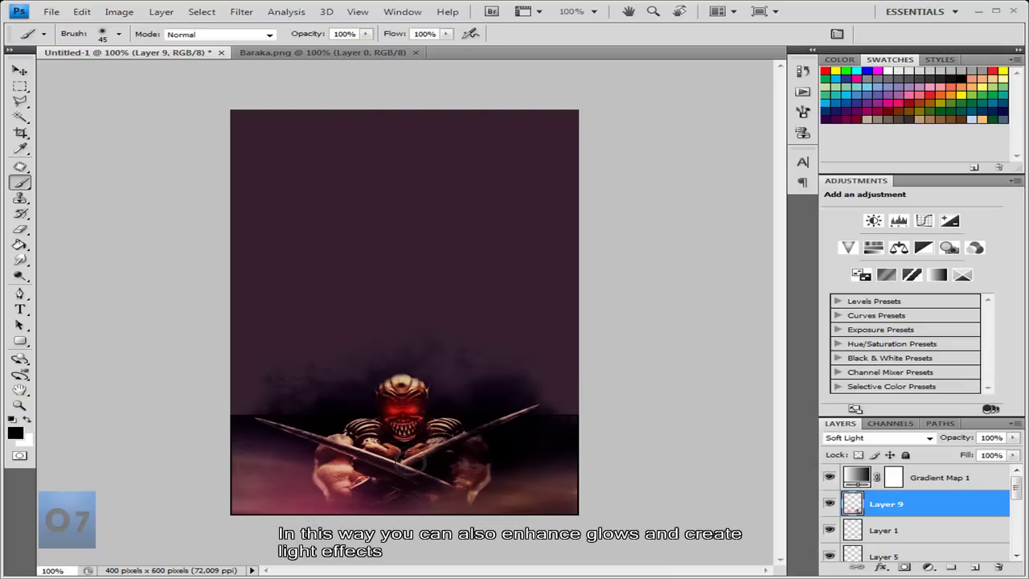
Add a soft white glow near the face, undoing trial shoulder and face glows
right_click(410, 457)
left_click(898, 69)
left_click_drag(390, 427, 402, 438)
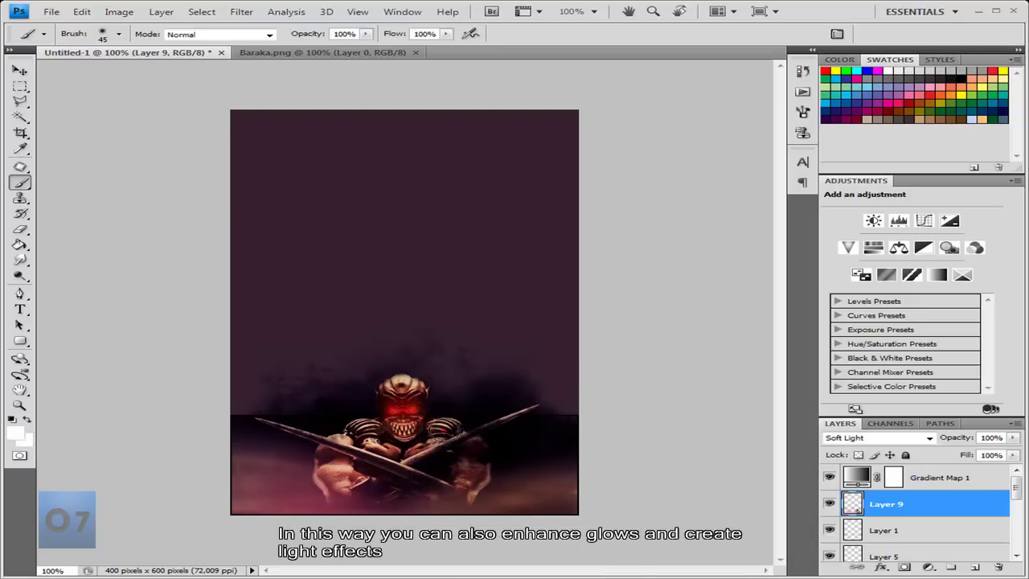
left_click_drag(351, 425, 363, 432)
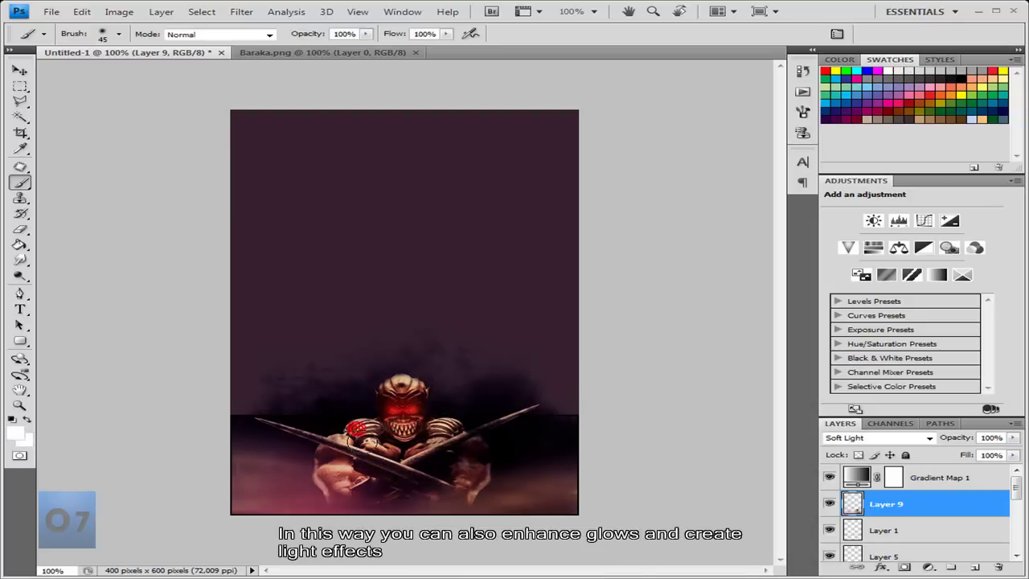
key("ctrl+z")
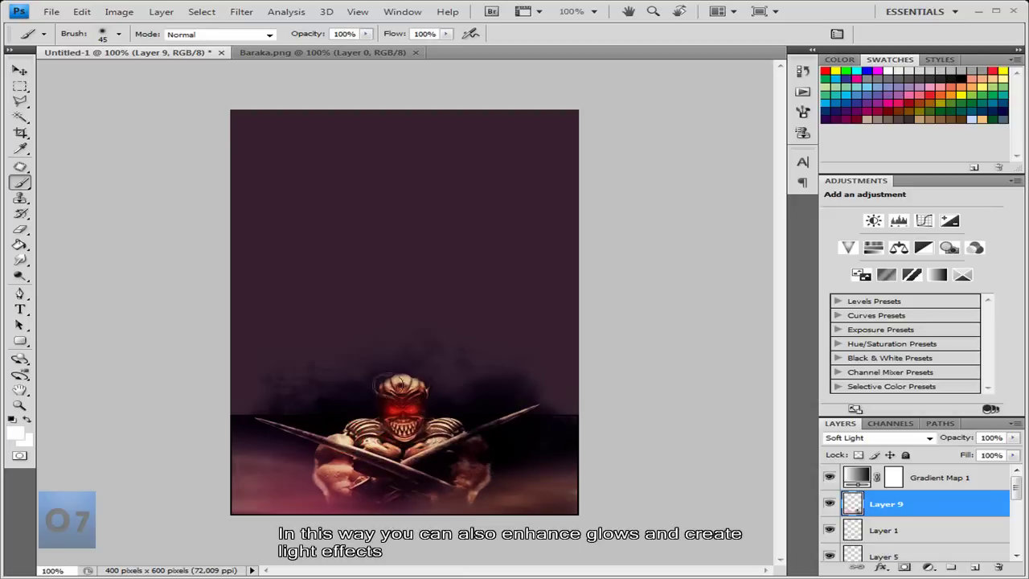
left_click_drag(385, 392, 378, 411)
key("ctrl+z")
With a 300 px brush, test a yellow wash, then paint a red glow along the bottom
right_click(493, 494)
type("300")
key("Return")
left_click(979, 84)
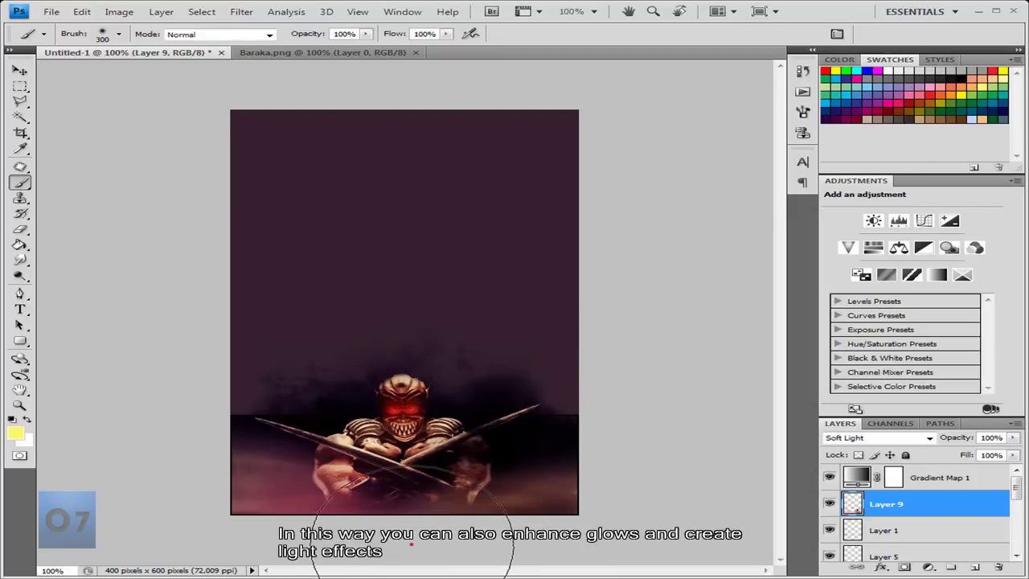
left_click_drag(505, 473, 338, 482)
key("ctrl+z")
key("ctrl+z")
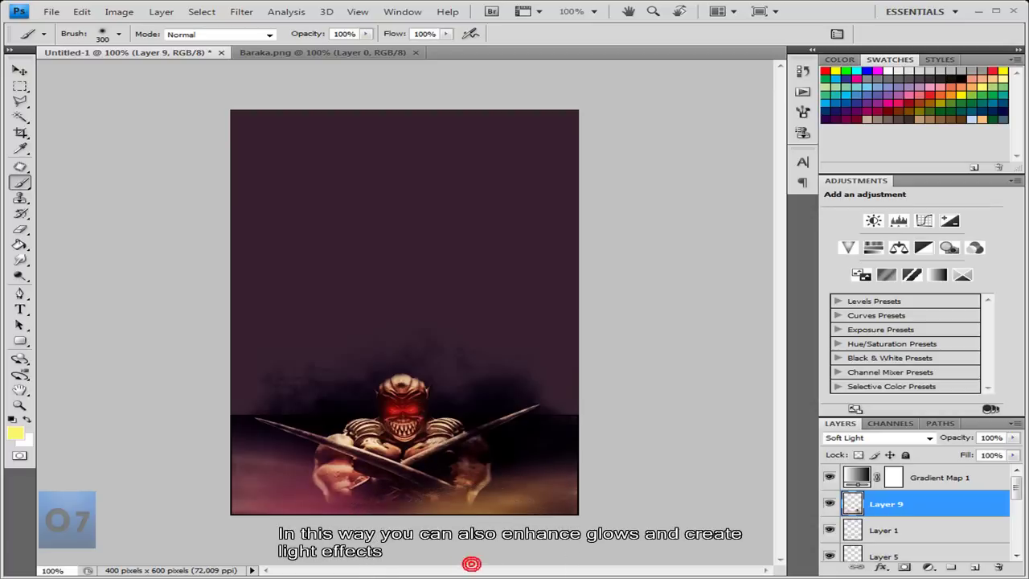
key("ctrl+z")
key("ctrl+z")
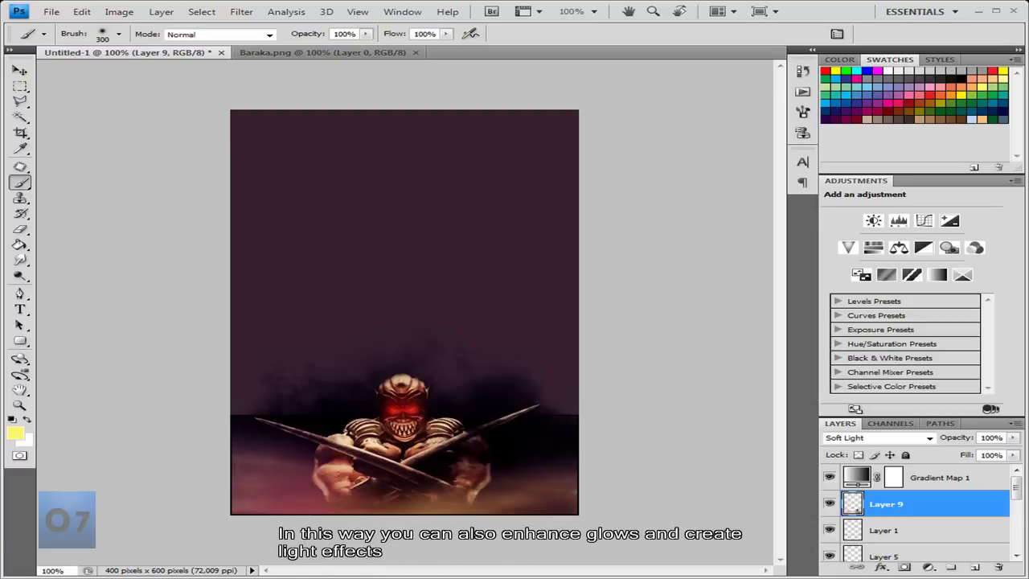
key("ctrl+z")
left_click(993, 71)
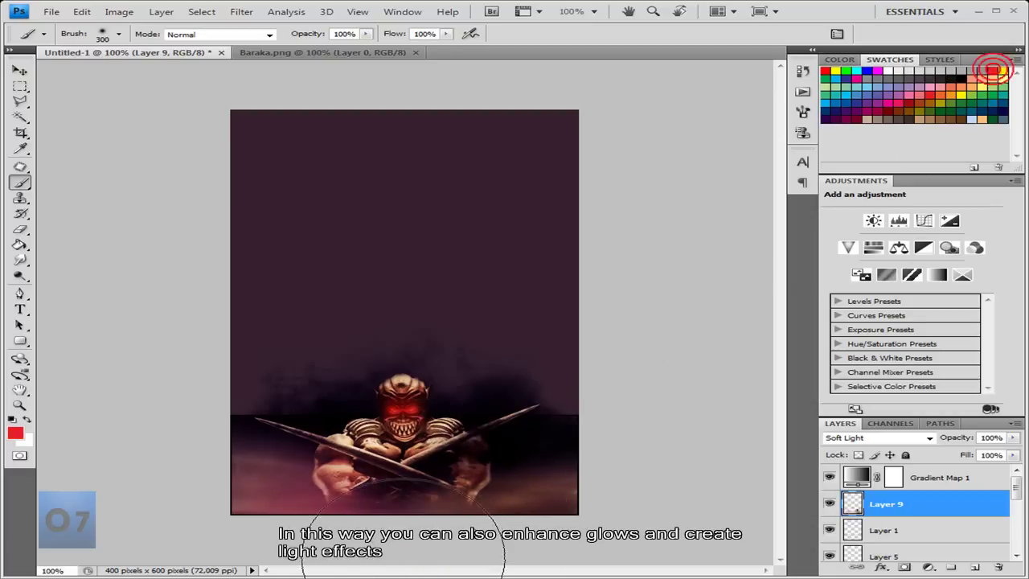
left_click(402, 558)
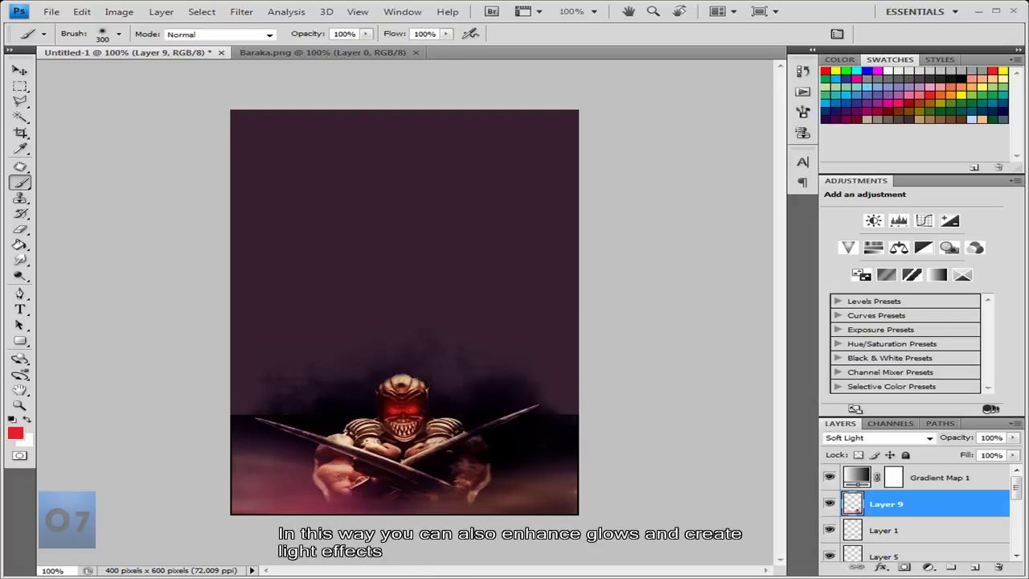
Hide Layer 0's purple backdrop and pick the Horizontal Type tool
scroll(884, 508, "down", 2)
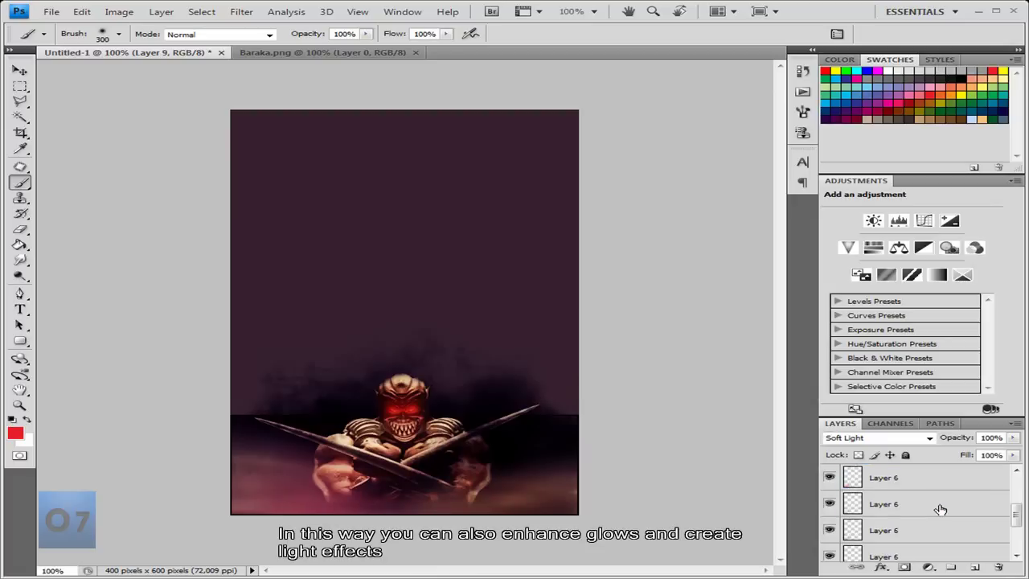
scroll(925, 512, "down", 2)
left_click(829, 548)
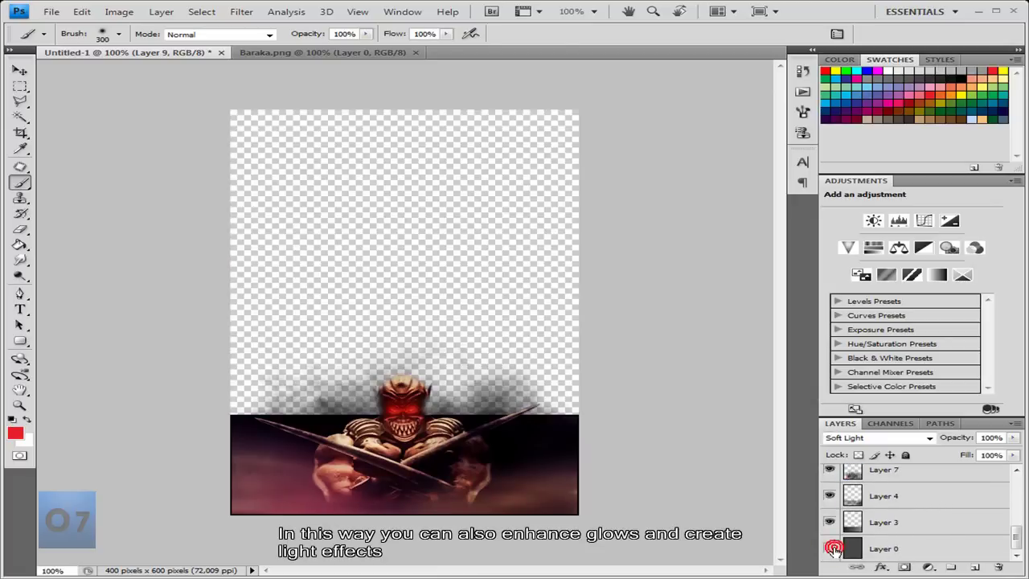
scroll(942, 550, "up", 2)
scroll(944, 531, "up", 2)
scroll(944, 527, "up", 1)
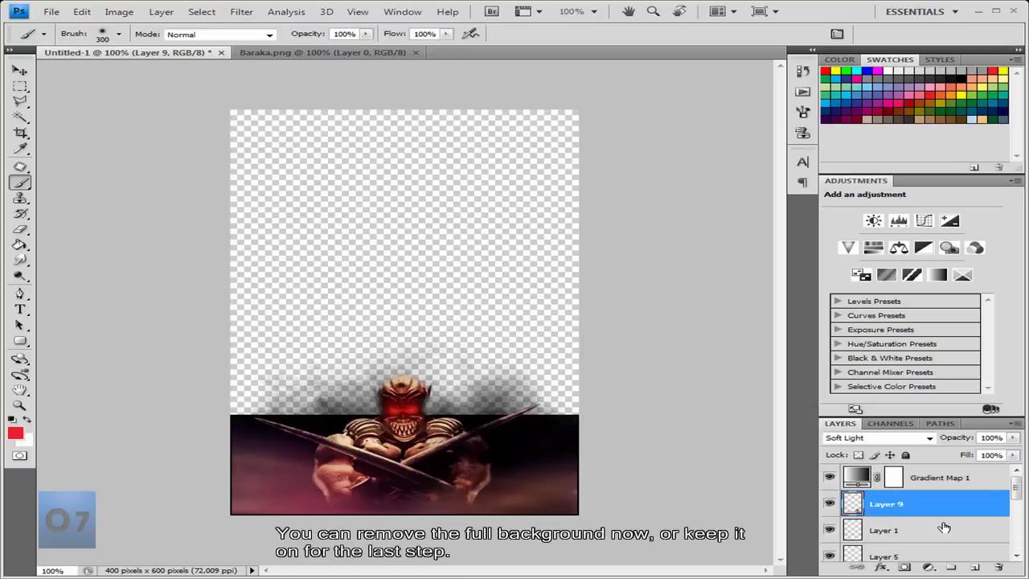
left_click(20, 309)
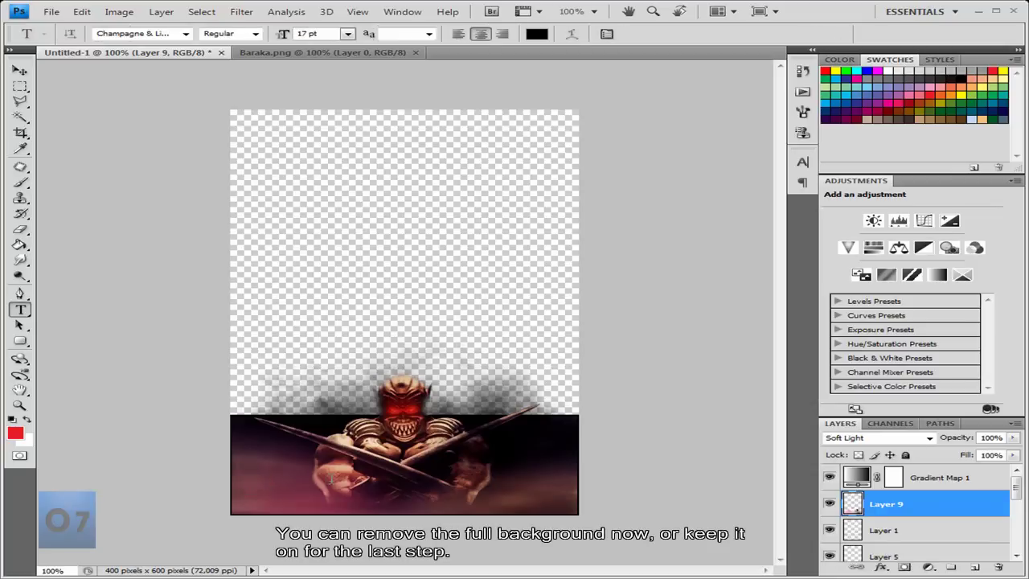
Start a text line with tightened letter tracking at 24 pt
left_click(250, 478)
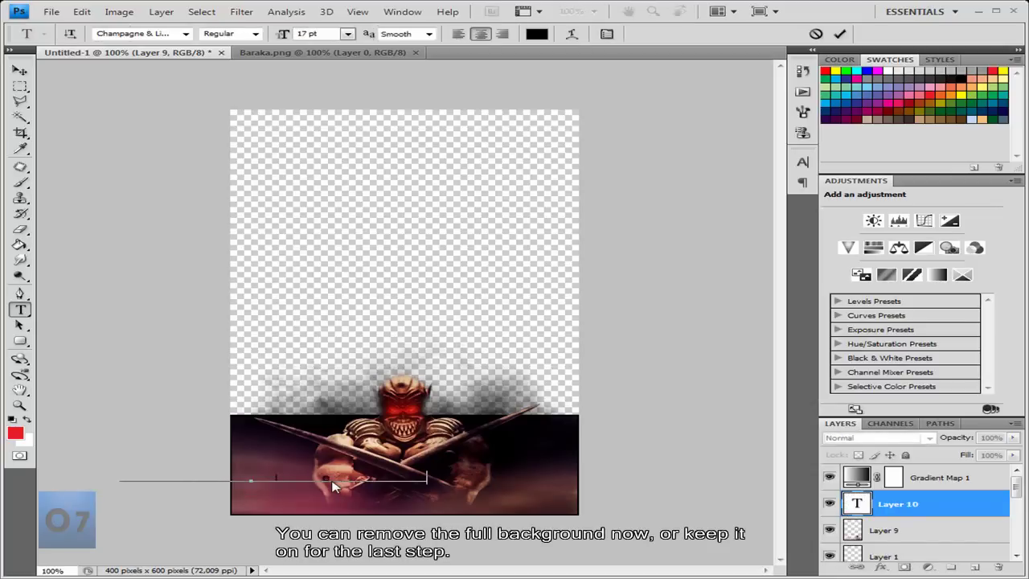
key("ctrl+a")
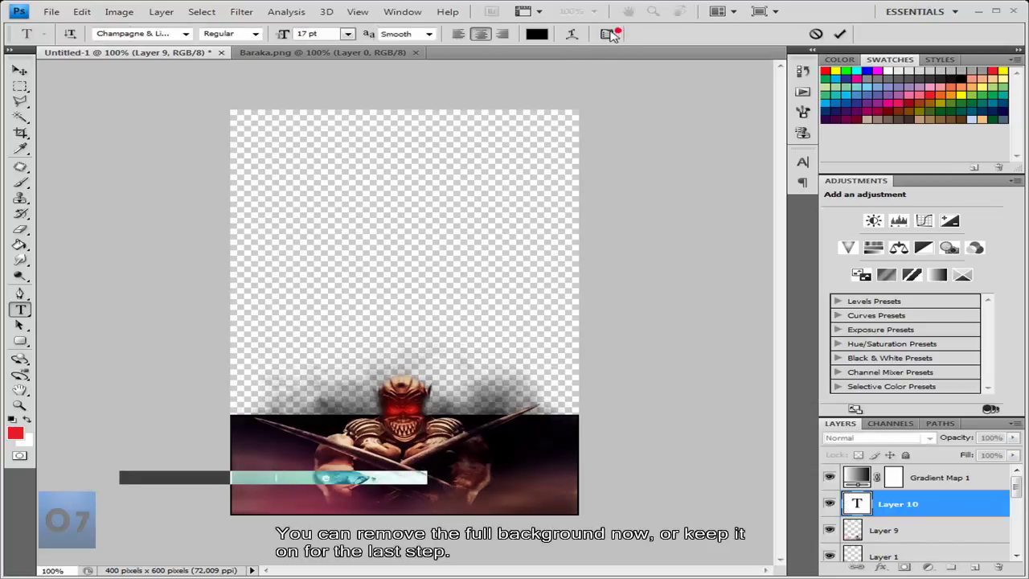
left_click(607, 34)
left_click(772, 209)
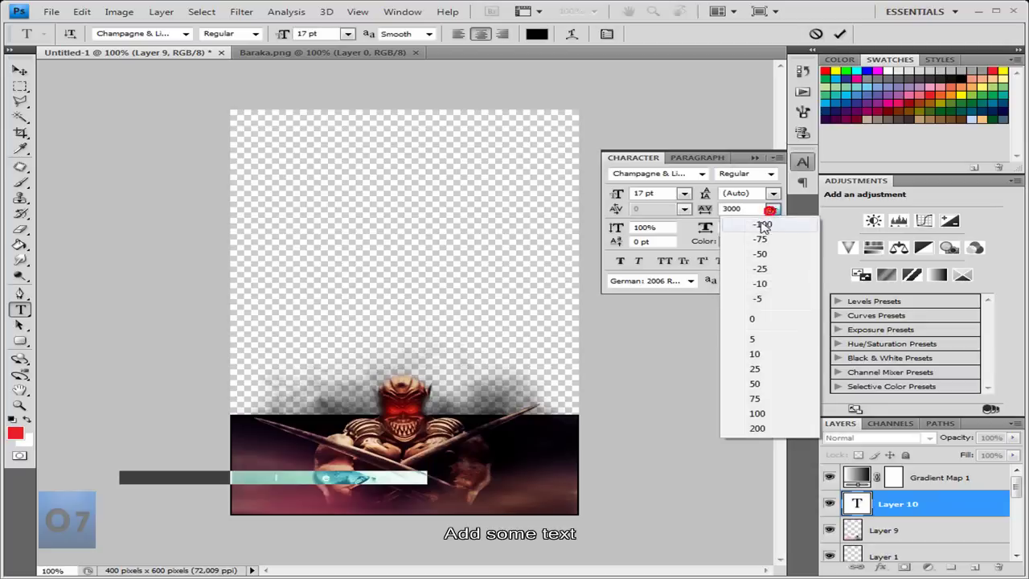
left_click(756, 321)
left_click(755, 157)
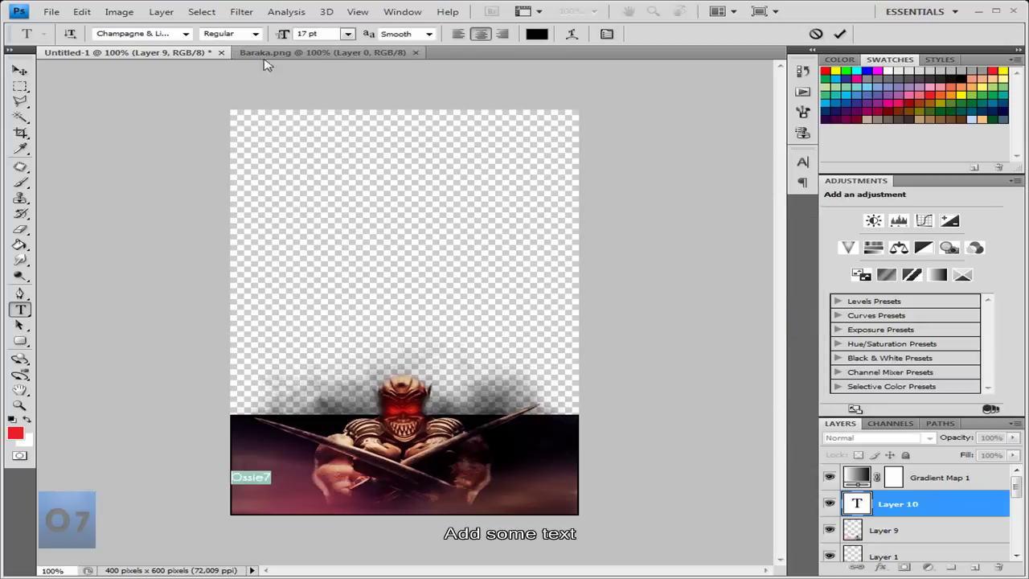
left_click(347, 34)
left_click(335, 188)
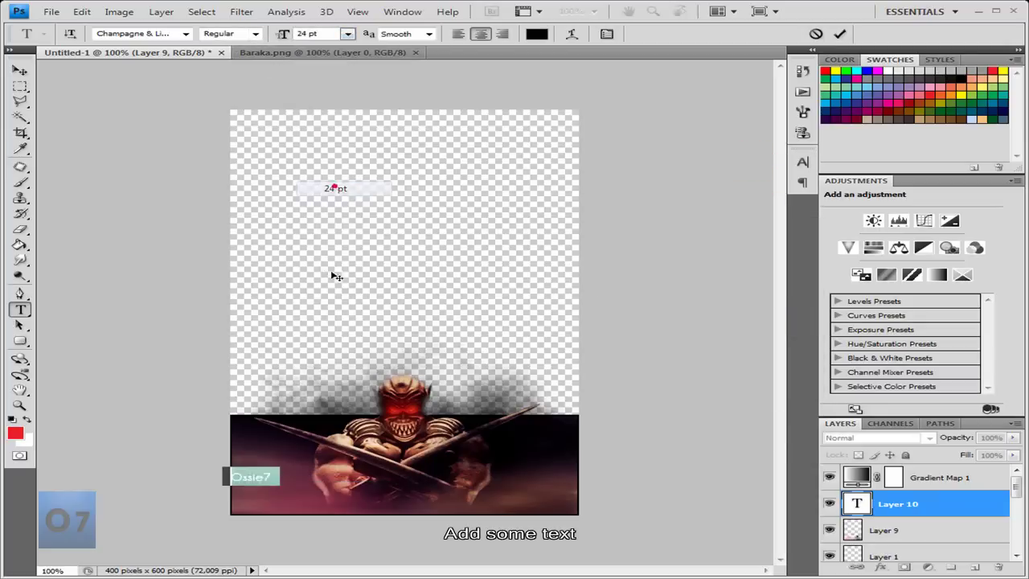
Type Ossie7 in the image's bottom-right corner and blend it in Soft Light
left_click(170, 570)
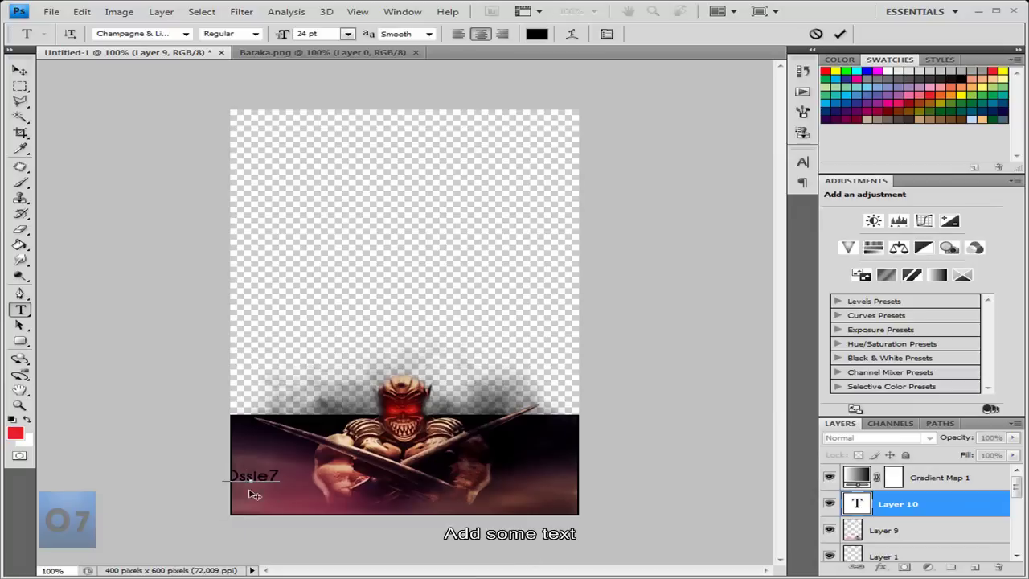
left_click_drag(275, 535, 389, 537)
type("Ossie7")
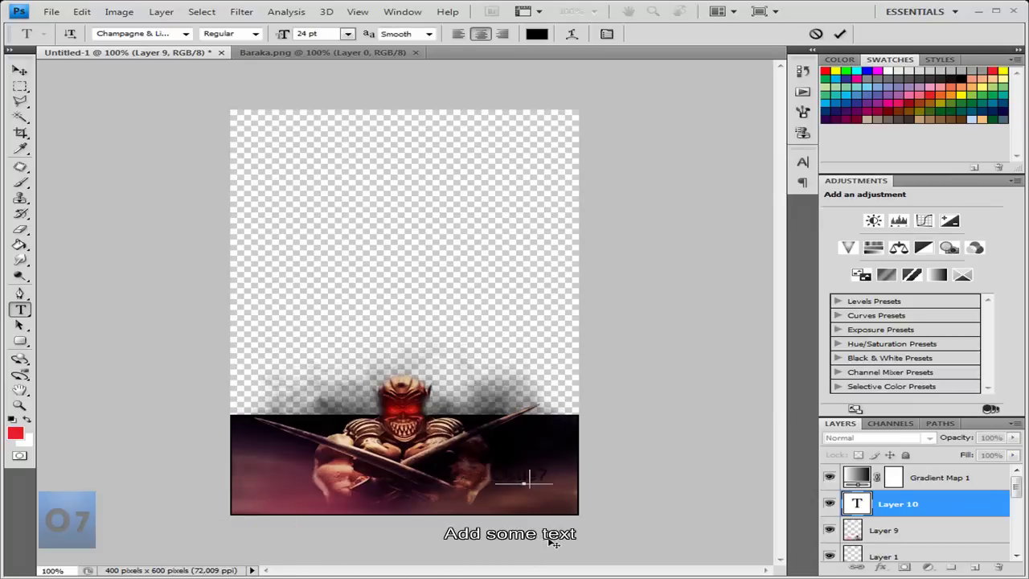
left_click_drag(544, 537, 560, 560)
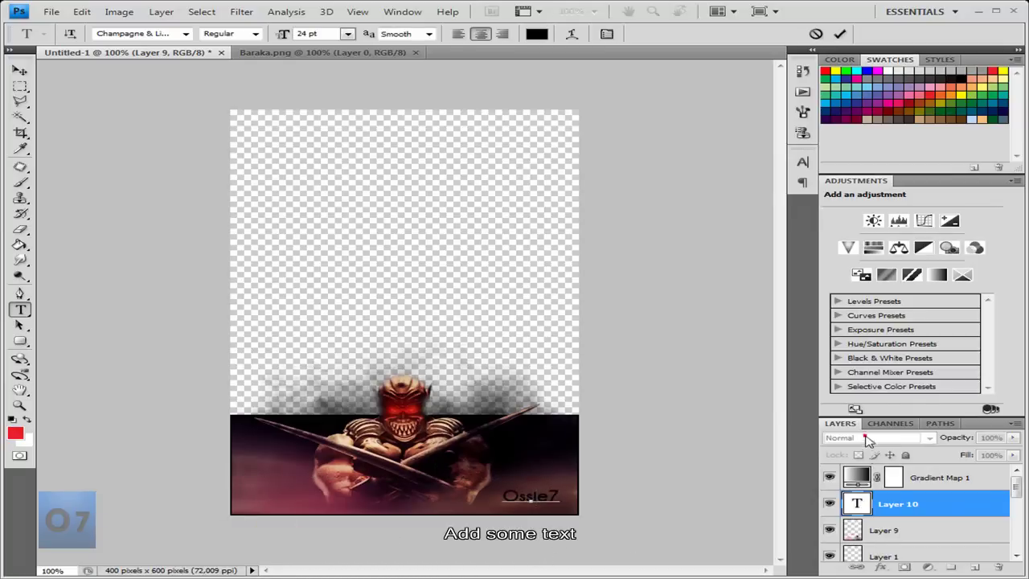
left_click(868, 438)
left_click(840, 274)
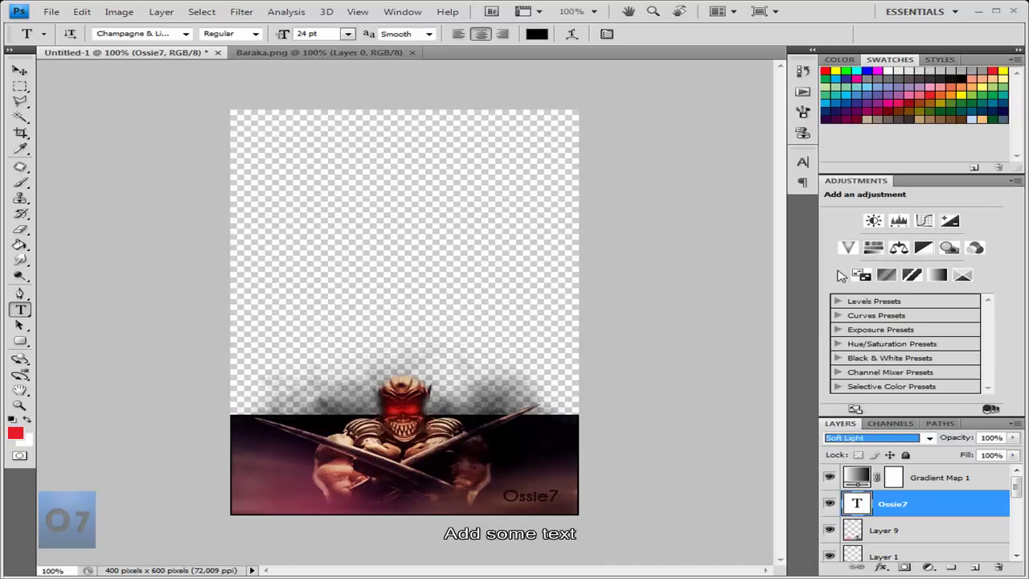
Add a 14 pt 'Tutorial' text line under Ossie7
left_click(20, 86)
left_click(112, 169)
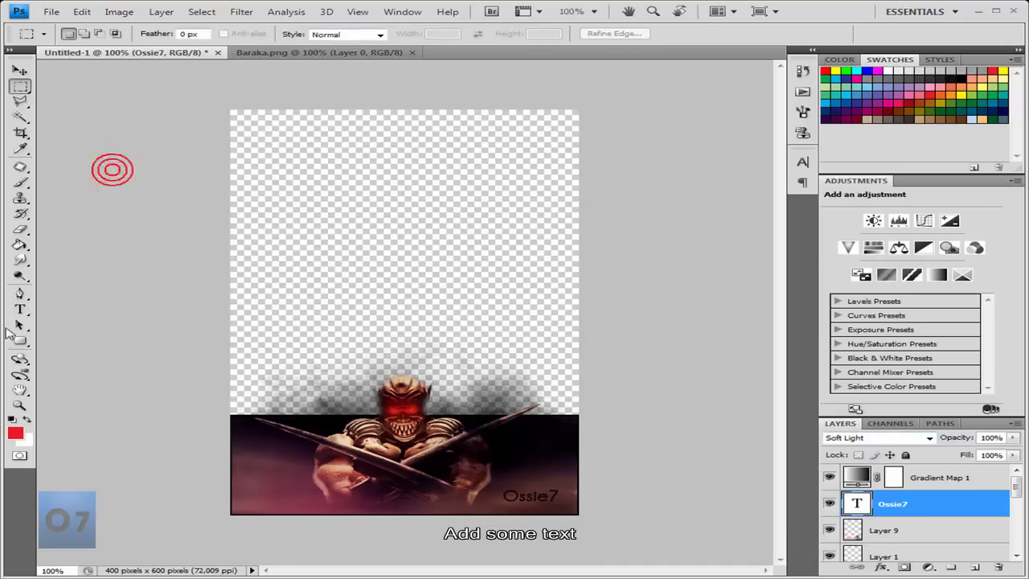
left_click(20, 310)
left_click(519, 511)
type("Tut")
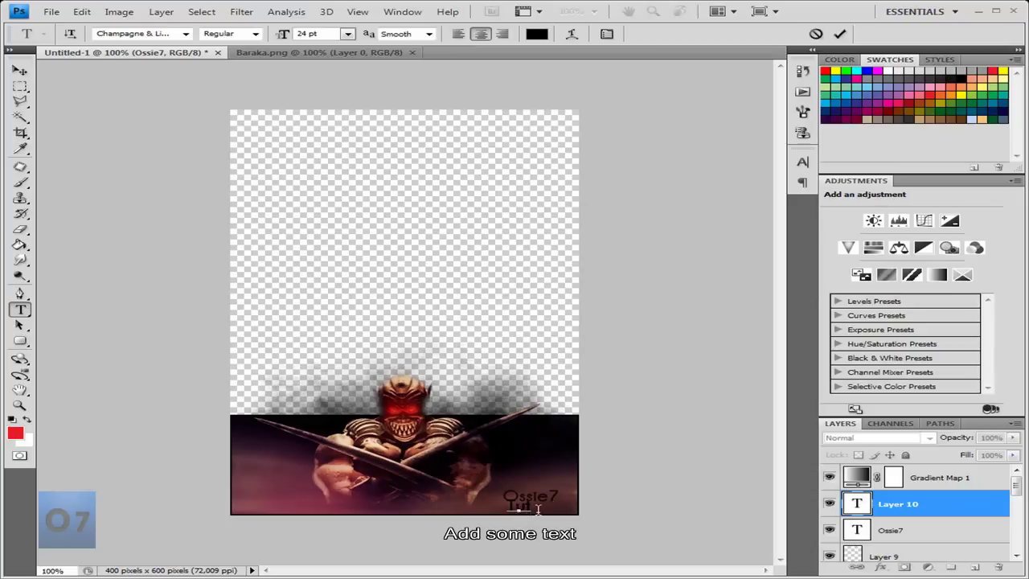
type("orial")
key("ctrl+a")
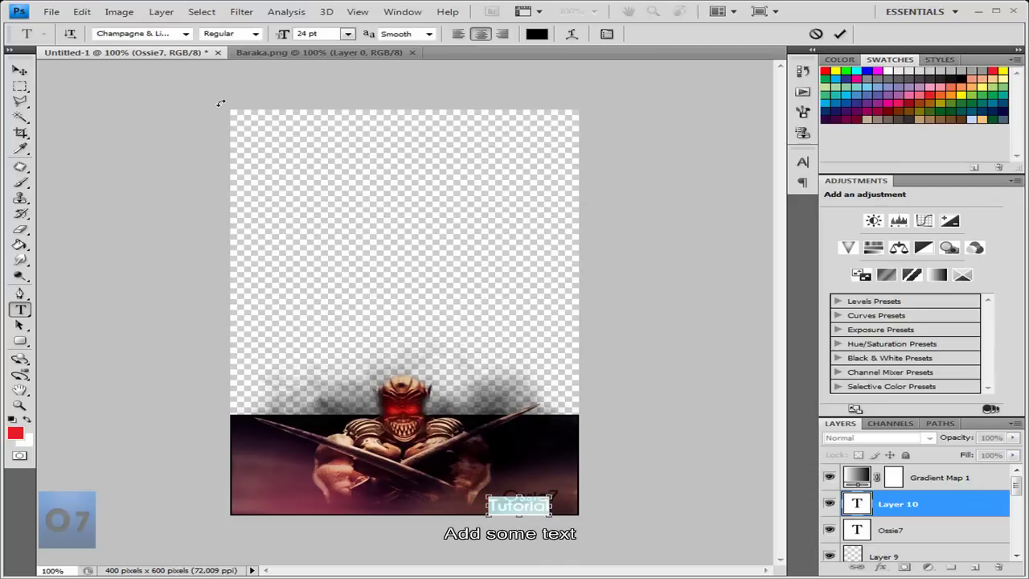
left_click(347, 33)
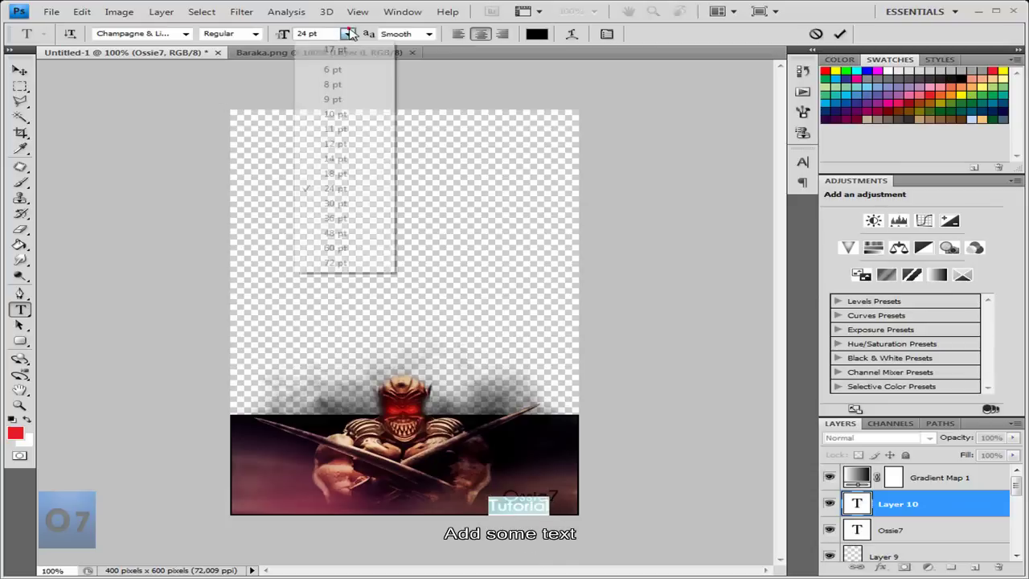
left_click(340, 157)
left_click(523, 560)
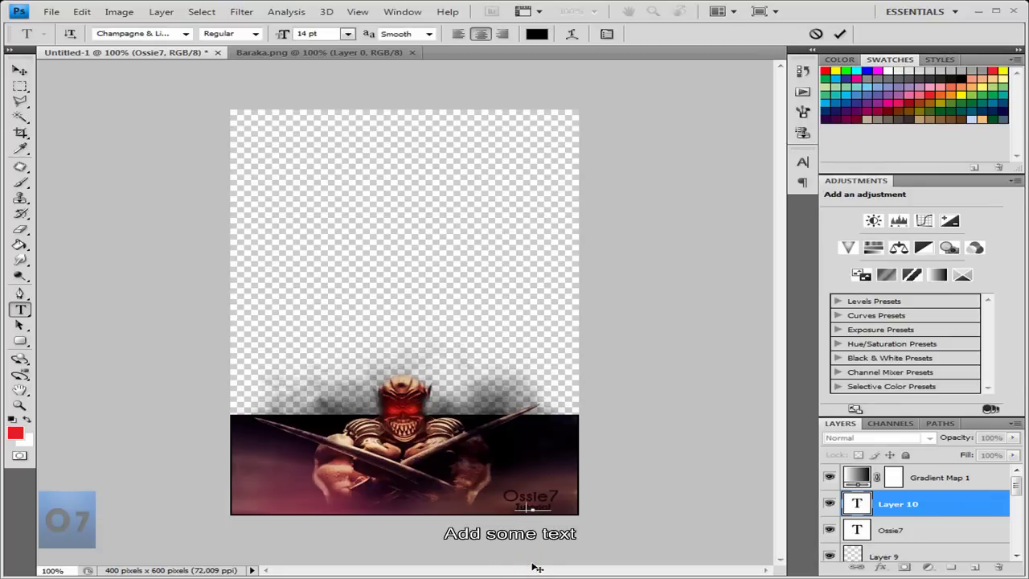
Rotate Tutorial -90° to run vertically and move it just right of Ossie7
left_click(20, 70)
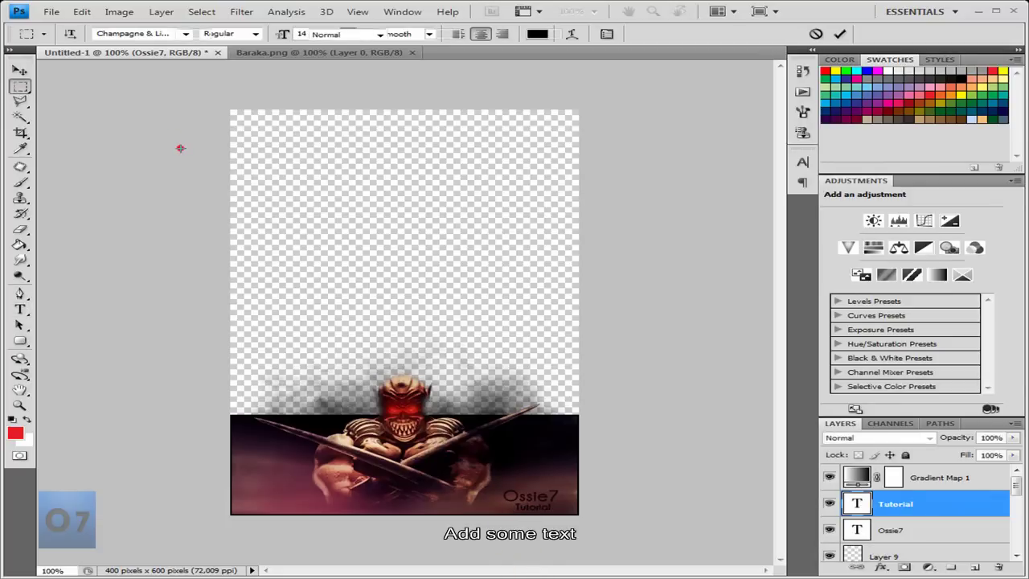
key("ctrl+t")
left_click_drag(487, 481, 465, 561)
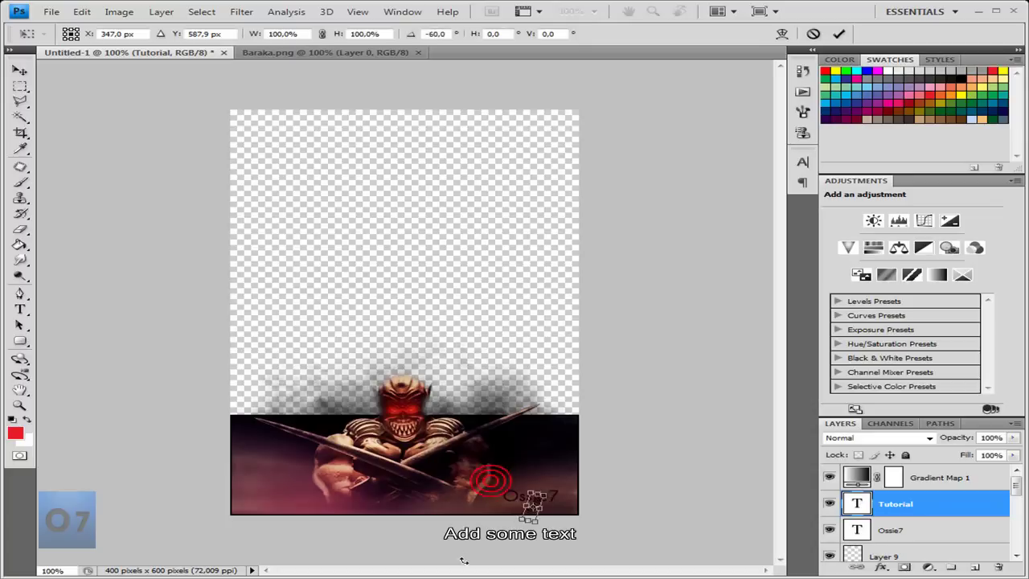
left_click(20, 86)
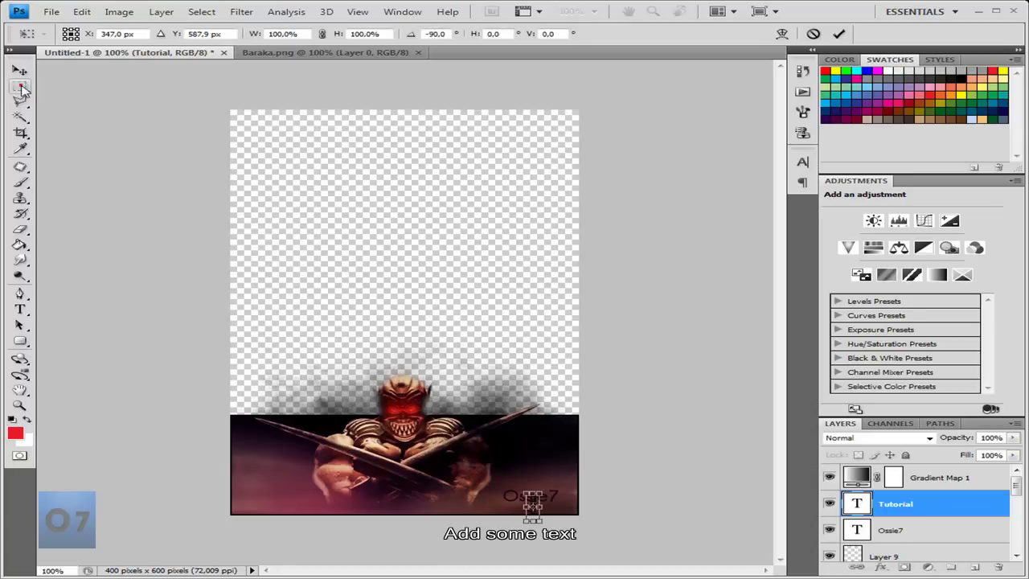
left_click(440, 229)
key("v")
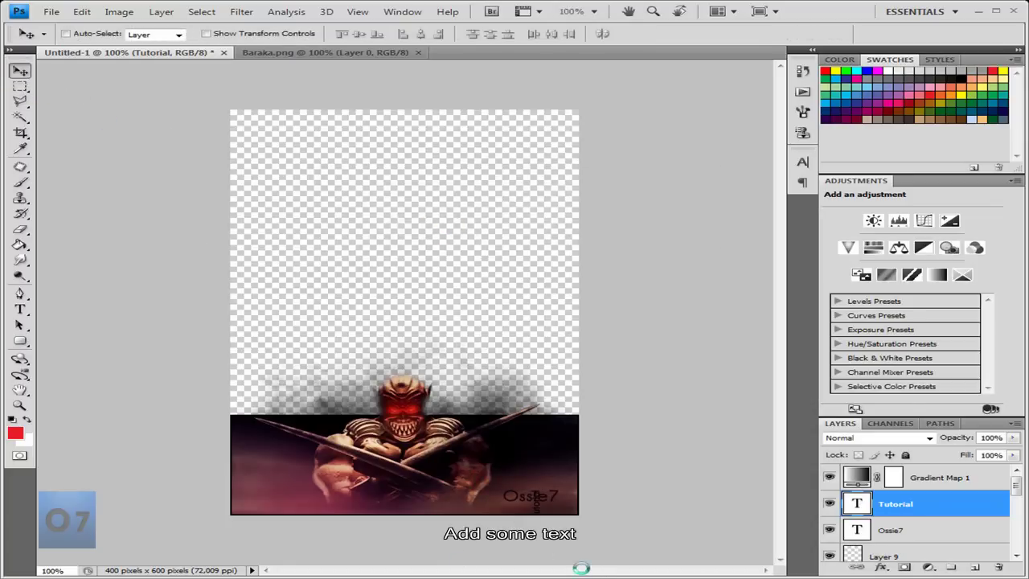
left_click_drag(534, 499, 557, 495)
Delete the Tutorial text layer, dismissing the rasterize warnings along the way
key("ctrl+a")
key("Delete")
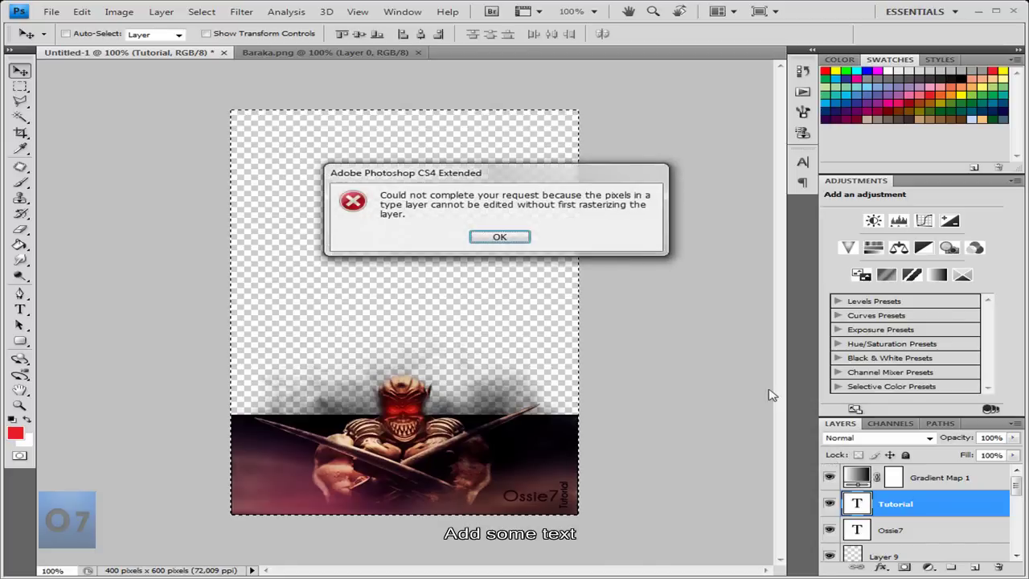
left_click(507, 233)
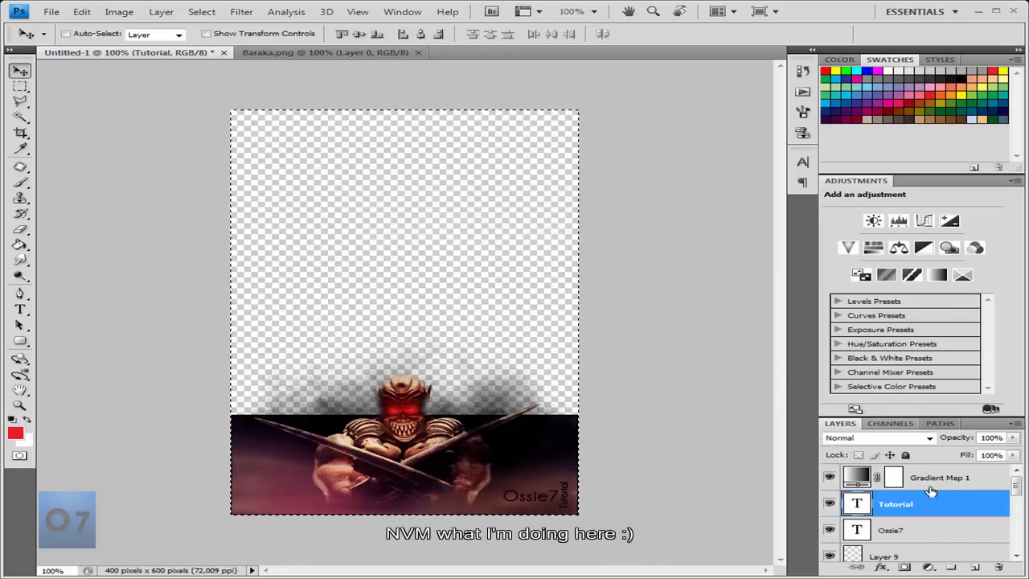
key("Delete")
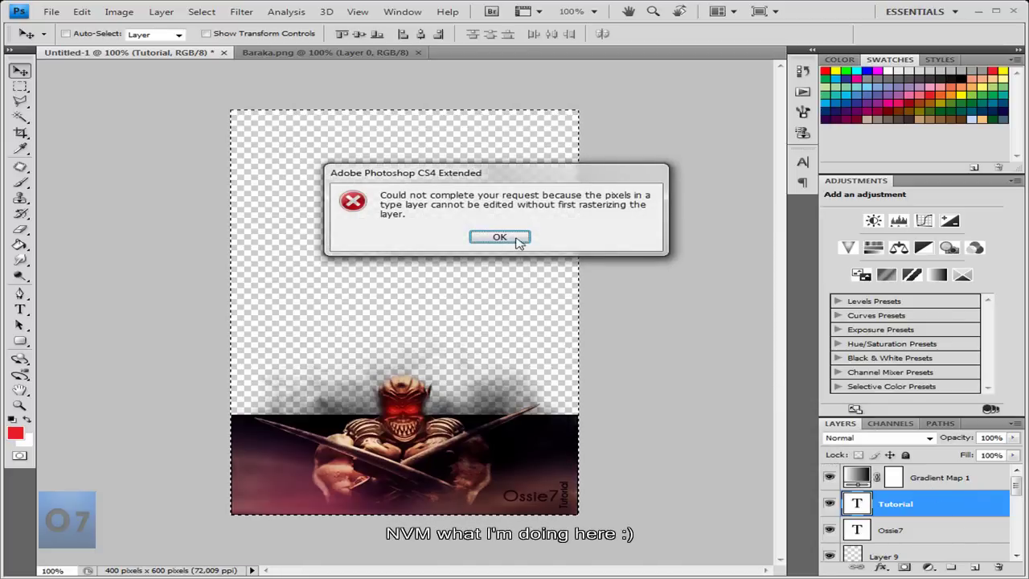
left_click(499, 236)
left_click(20, 86)
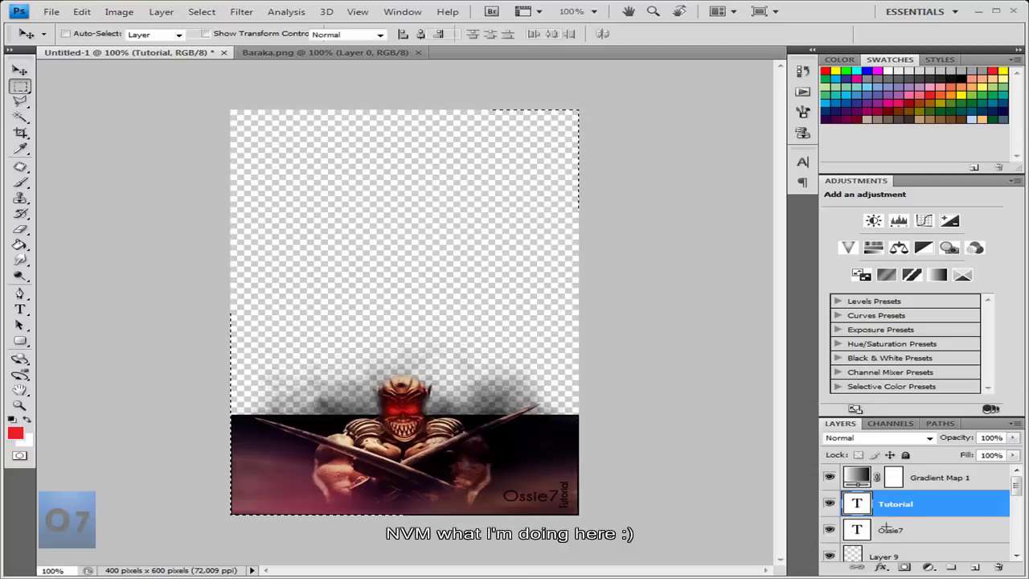
key("Delete")
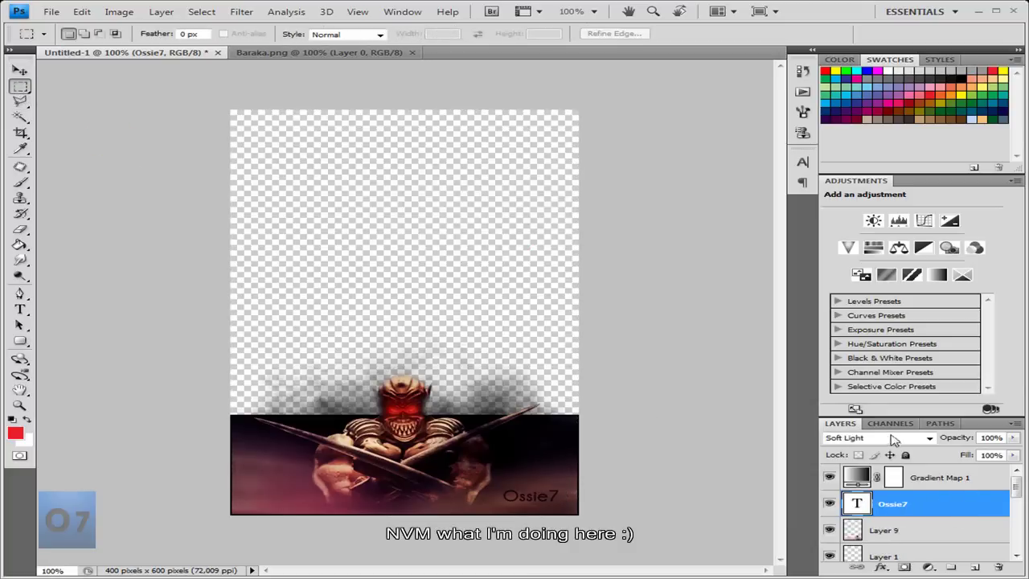
Lower Ossie7's opacity to 68%, duplicate it, and select the lower original
left_click(1013, 438)
left_click_drag(1005, 453, 981, 455)
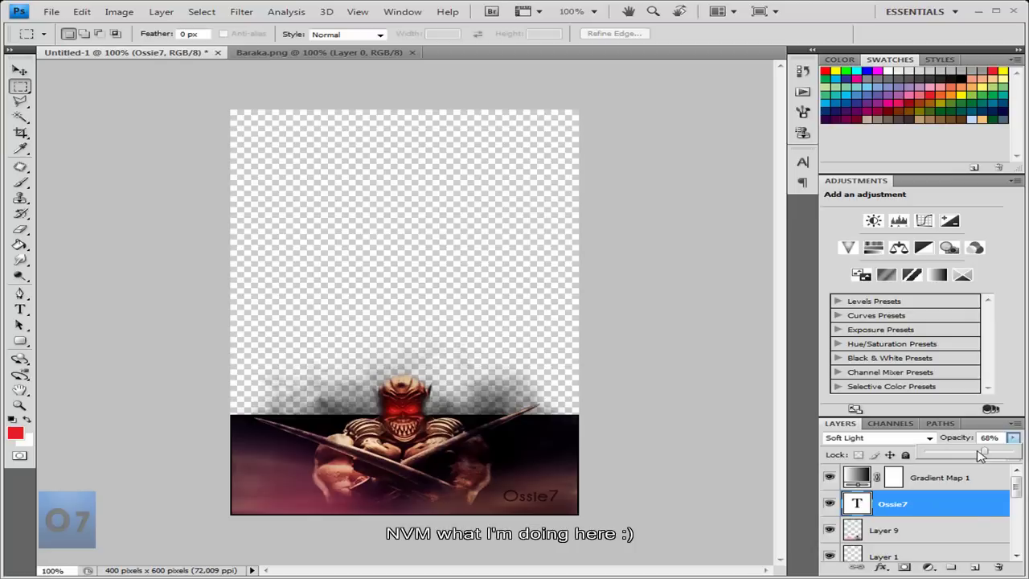
left_click(962, 507)
key("ctrl+j")
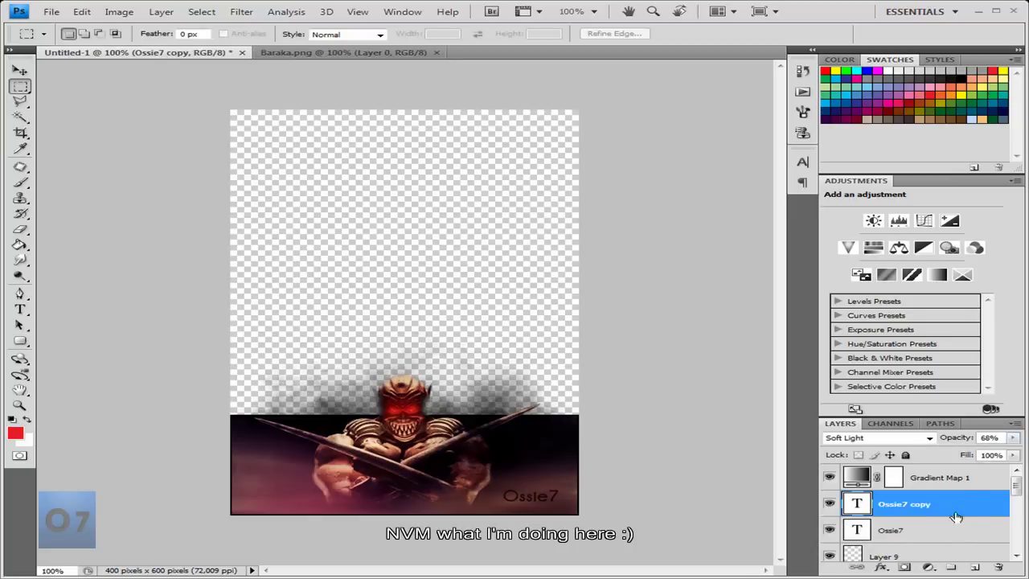
left_click(949, 529)
Rasterize the lower Ossie7 and apply a 0°, 90-pixel Motion Blur
left_click(243, 13)
mouse_move(251, 149)
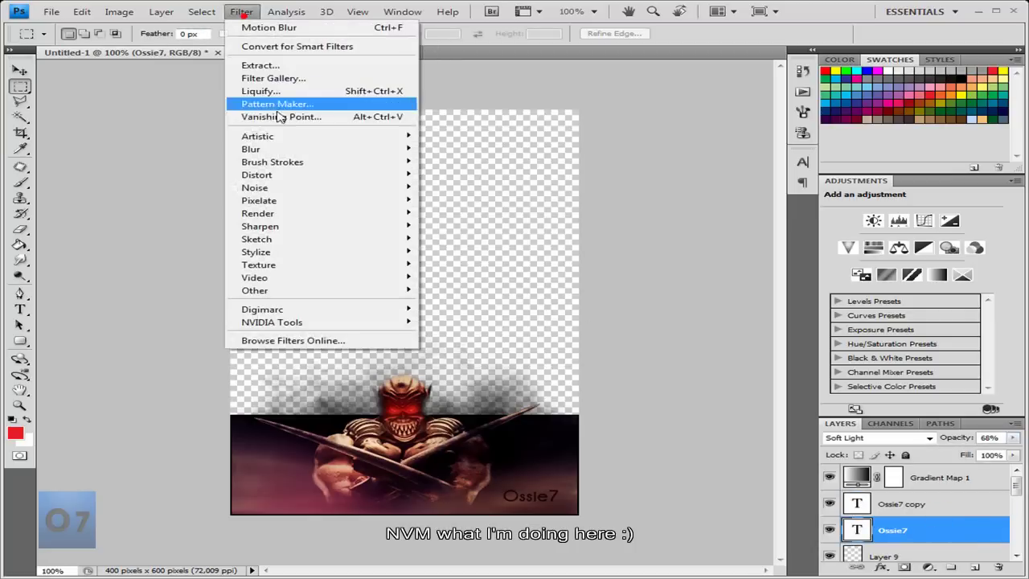
left_click(474, 234)
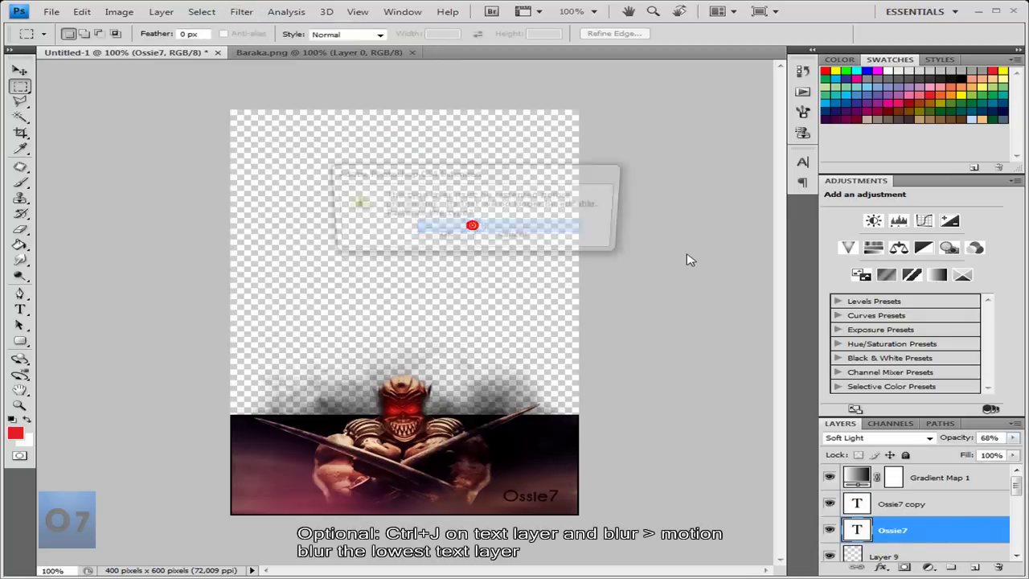
left_click(460, 237)
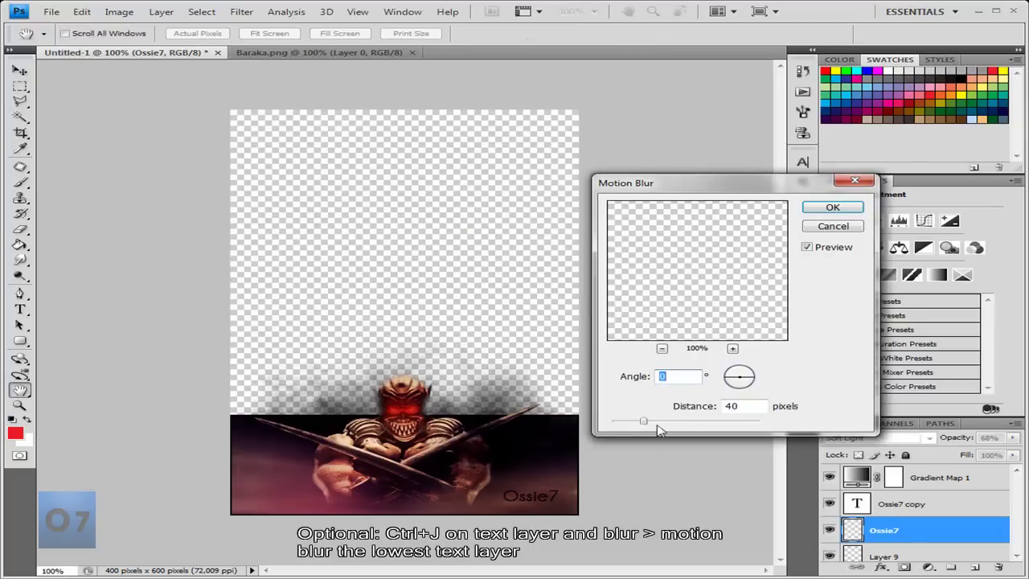
left_click(626, 423)
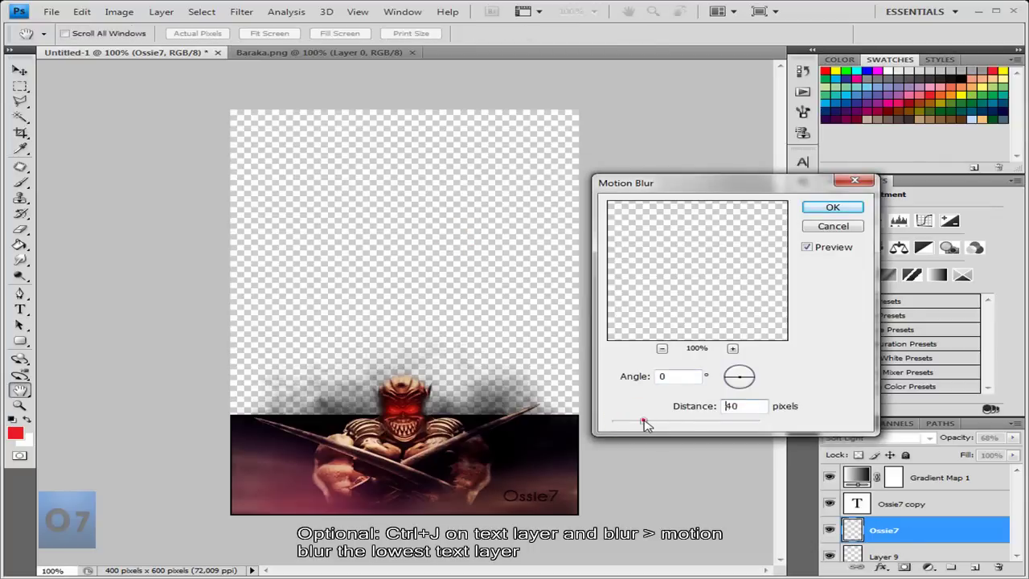
left_click_drag(662, 422, 690, 420)
left_click(670, 423)
left_click(833, 208)
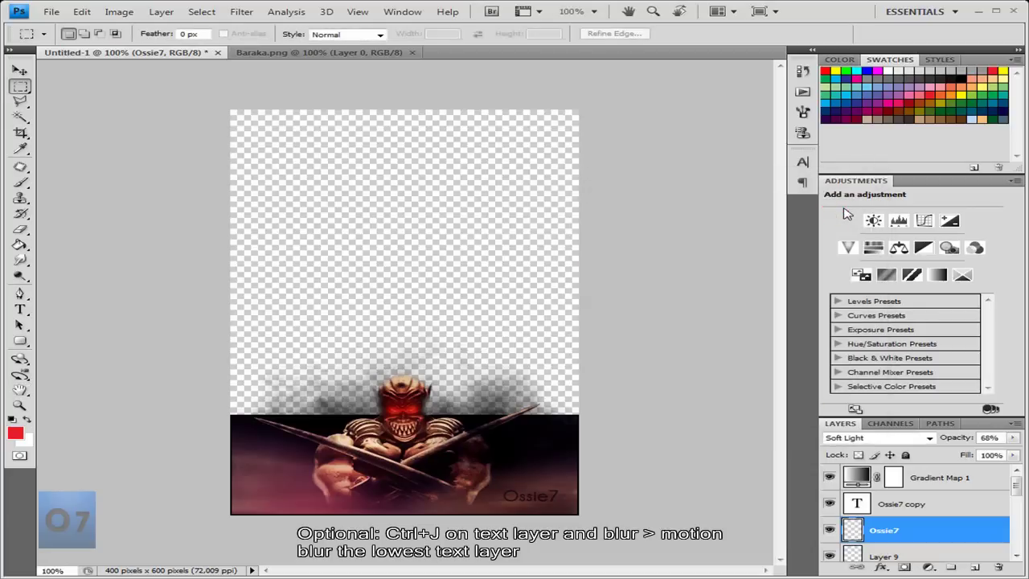
left_click(955, 478)
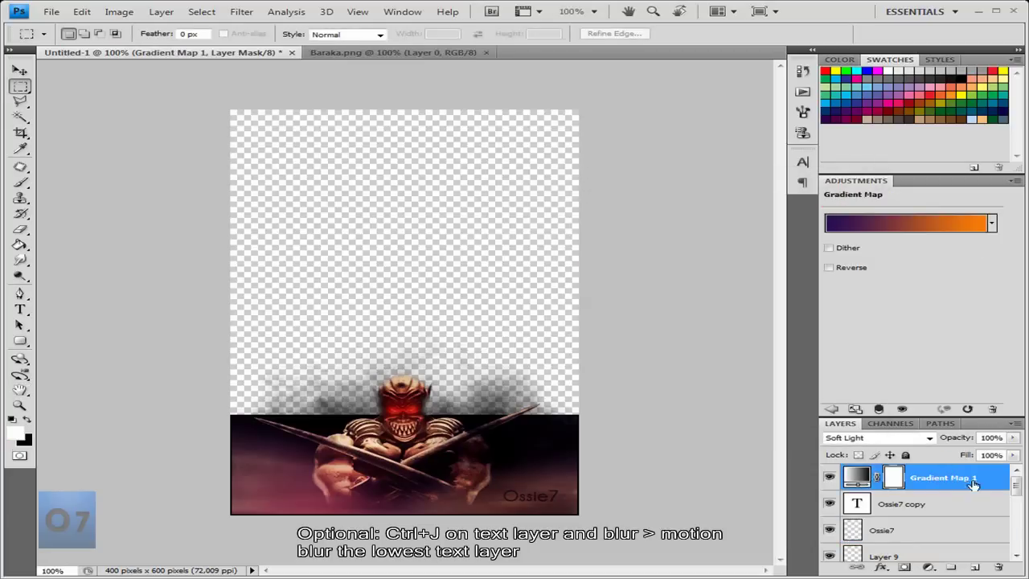
Fill a new Layer 10 with the merged image and Gaussian-blur it by 3 px
key("ctrl+shift+alt+n")
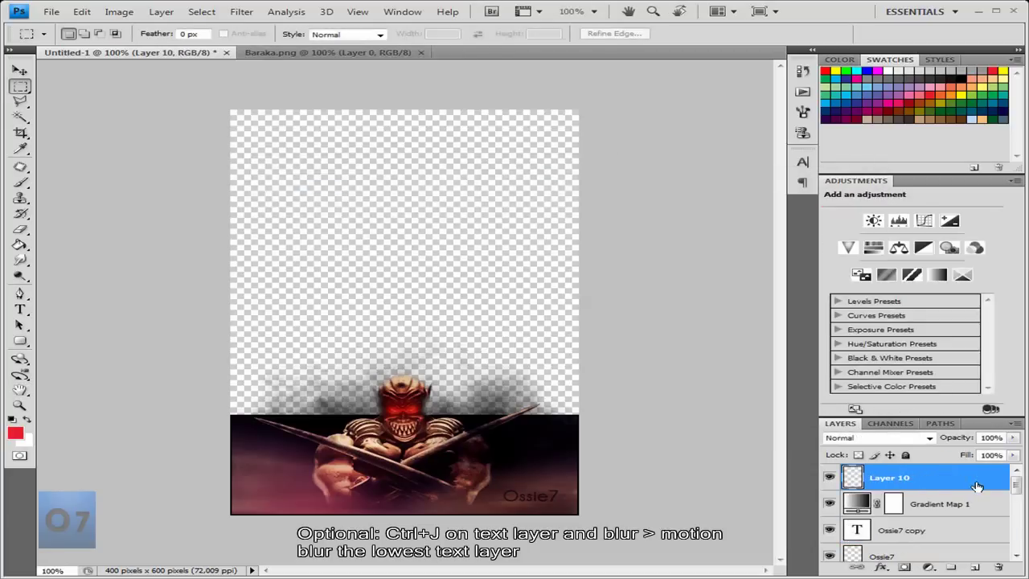
key("alt+i")
key("y")
key("Return")
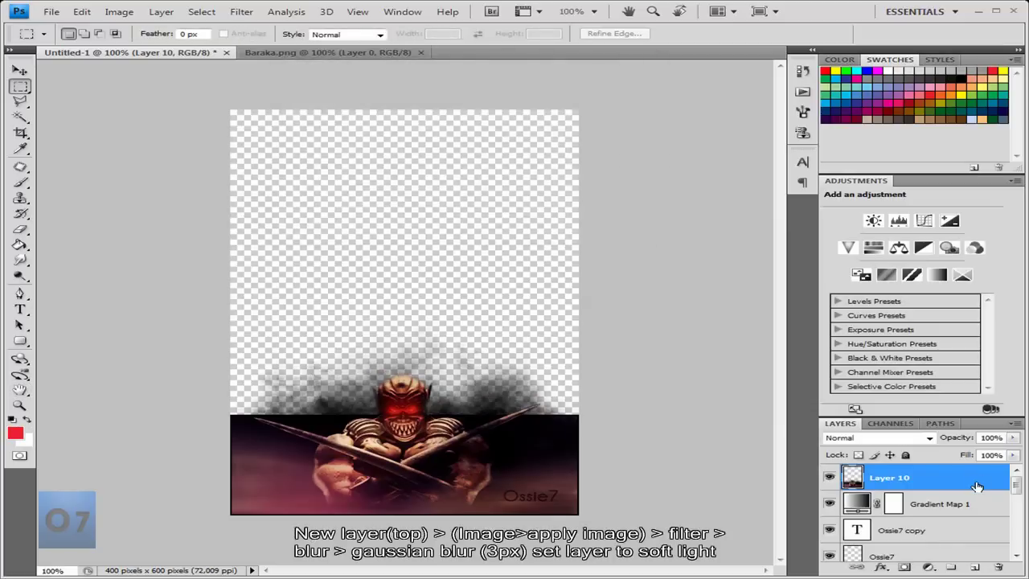
key("ctrl+alt+f")
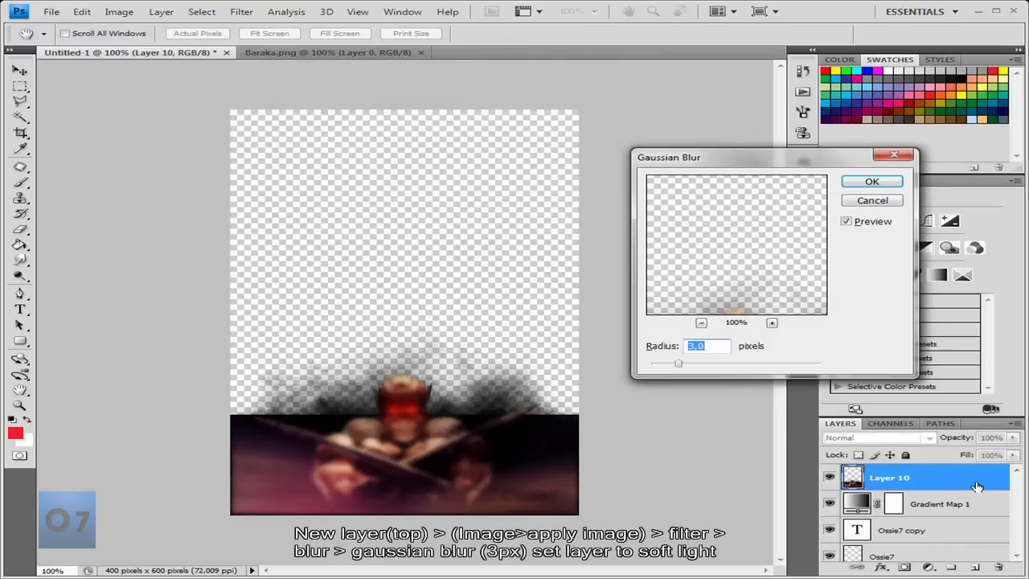
key("Return")
Set Layer 10's blend mode to Soft Light and make the dark Layer 0 visible
left_click(880, 438)
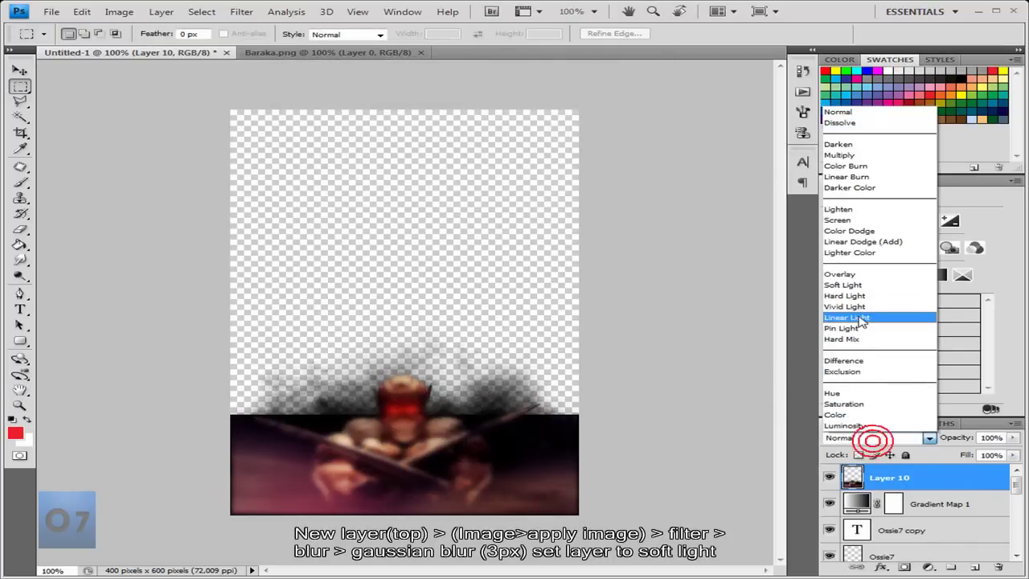
left_click(852, 283)
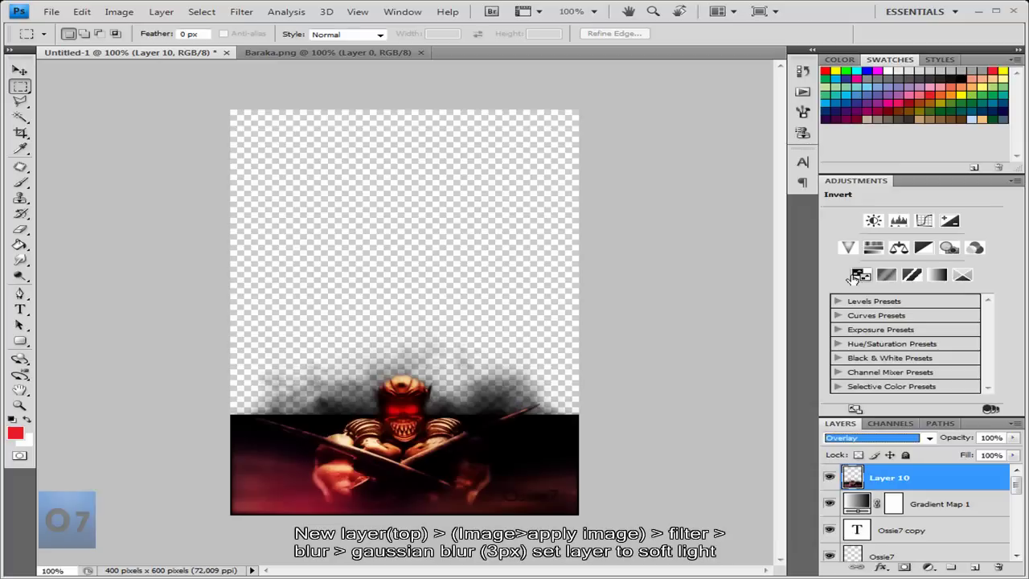
key("Down")
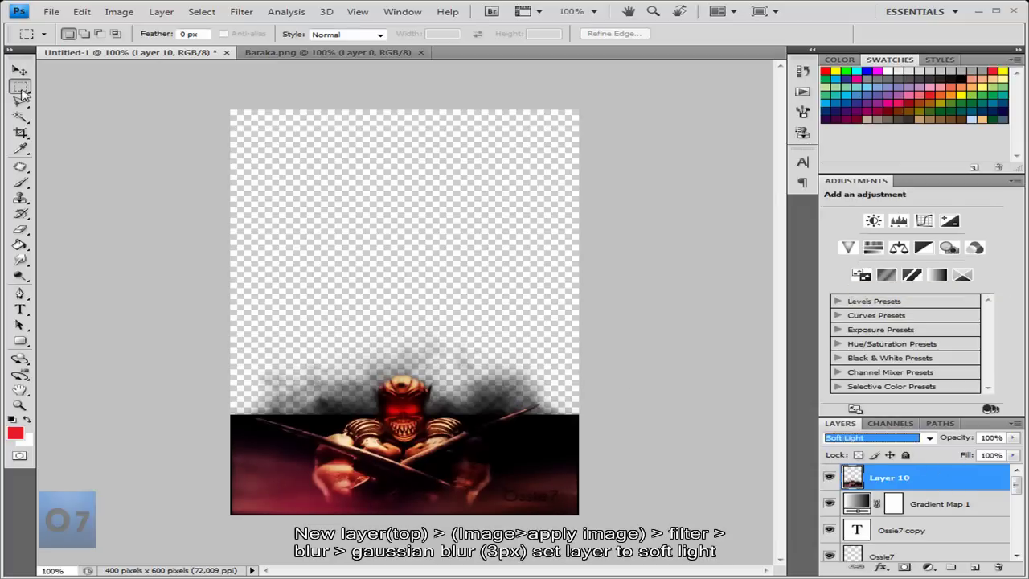
scroll(884, 522, "down", 2)
scroll(885, 543, "down", 4)
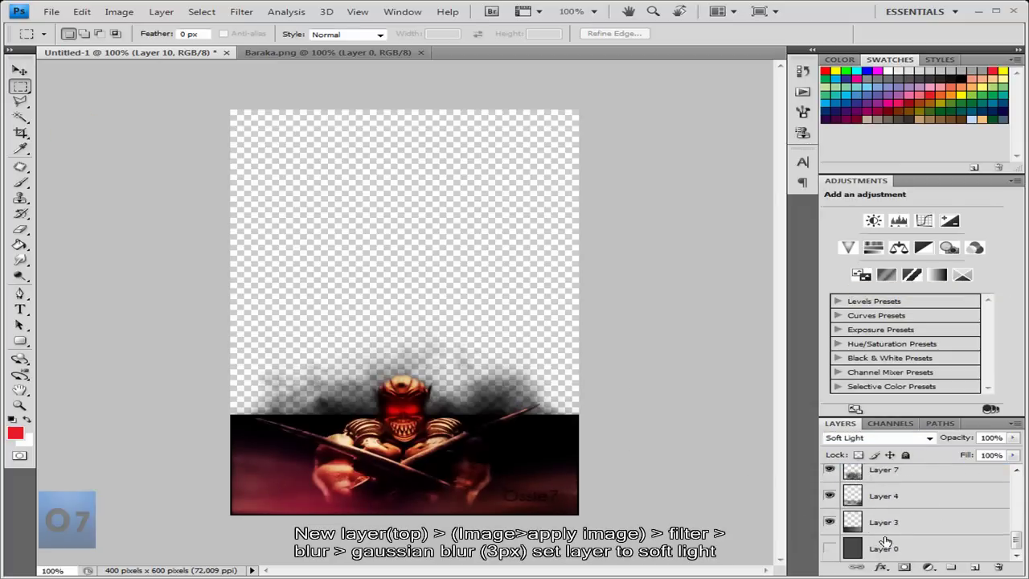
left_click(829, 548)
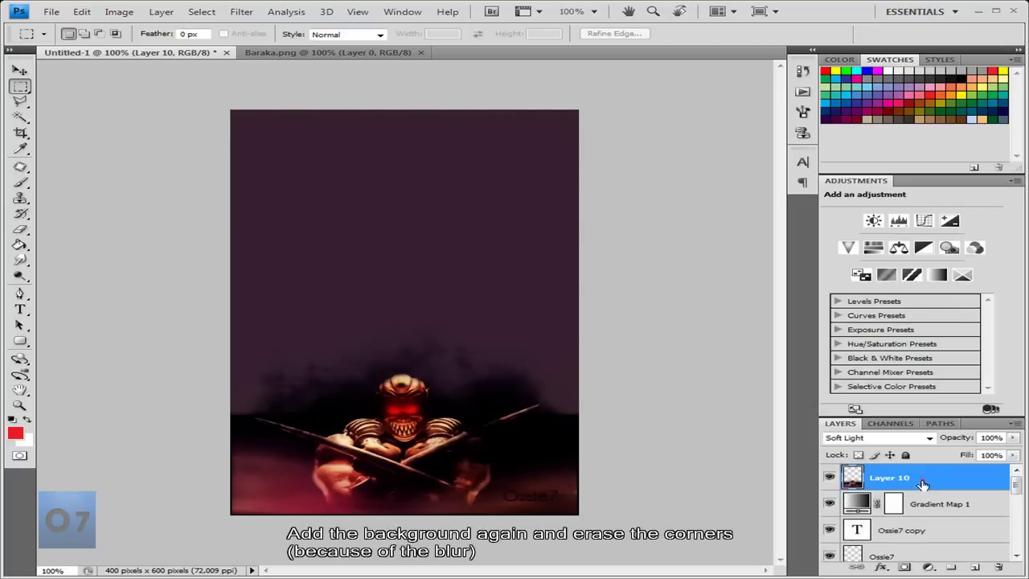
Erase the blurred smear along the canvas edge with a 17 px soft eraser
key("e")
right_click(567, 411)
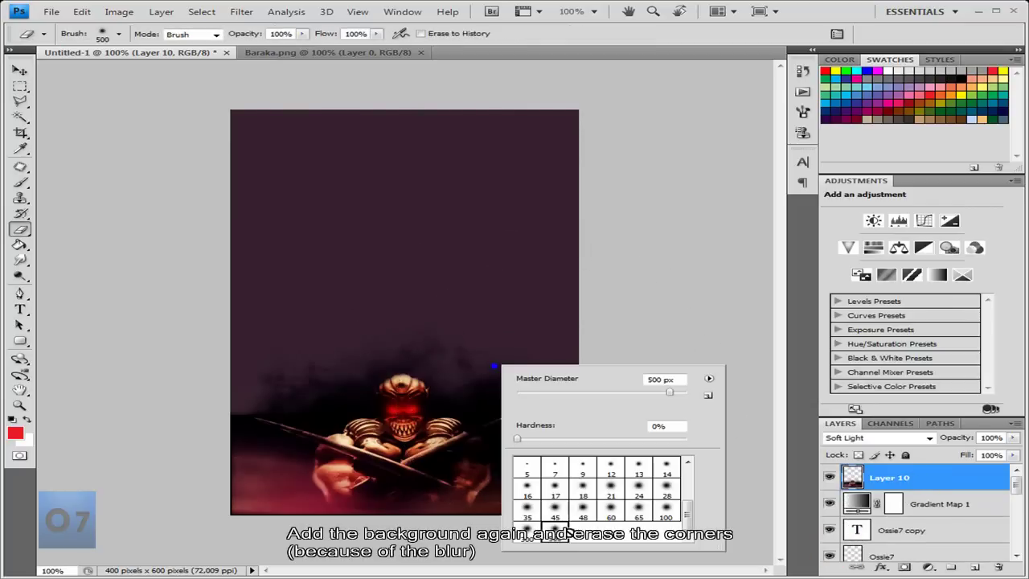
double_click(563, 500)
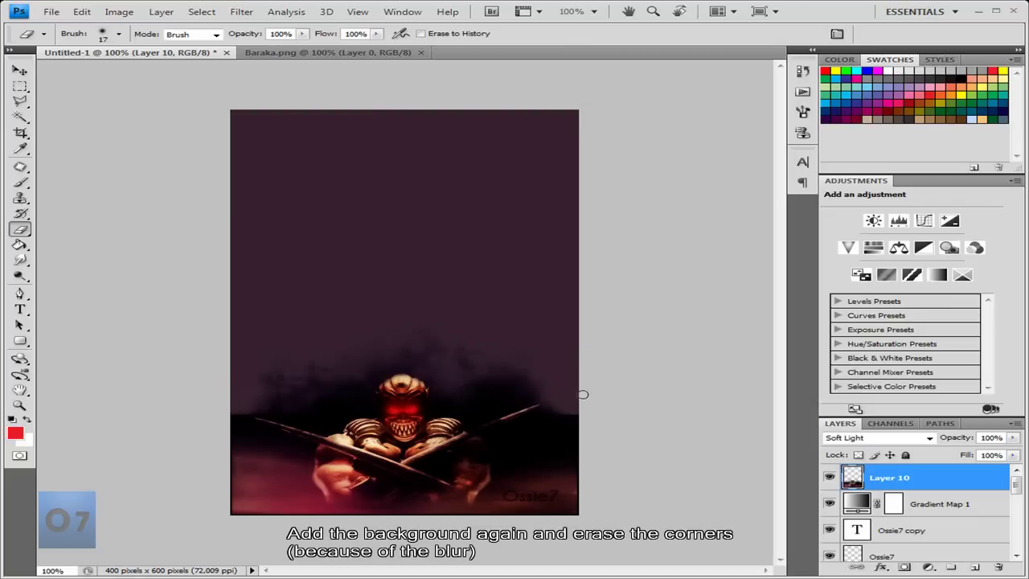
left_click_drag(234, 409, 246, 408)
Hide the purple background layer Layer 0 again
scroll(912, 501, "down", 3)
scroll(912, 501, "down", 3)
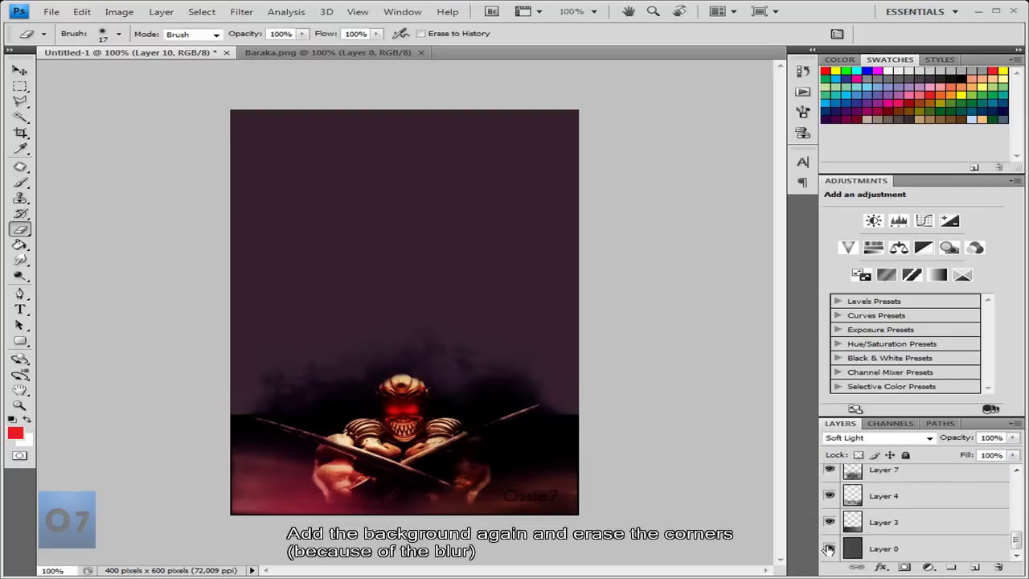
left_click(831, 548)
scroll(928, 522, "up", 5)
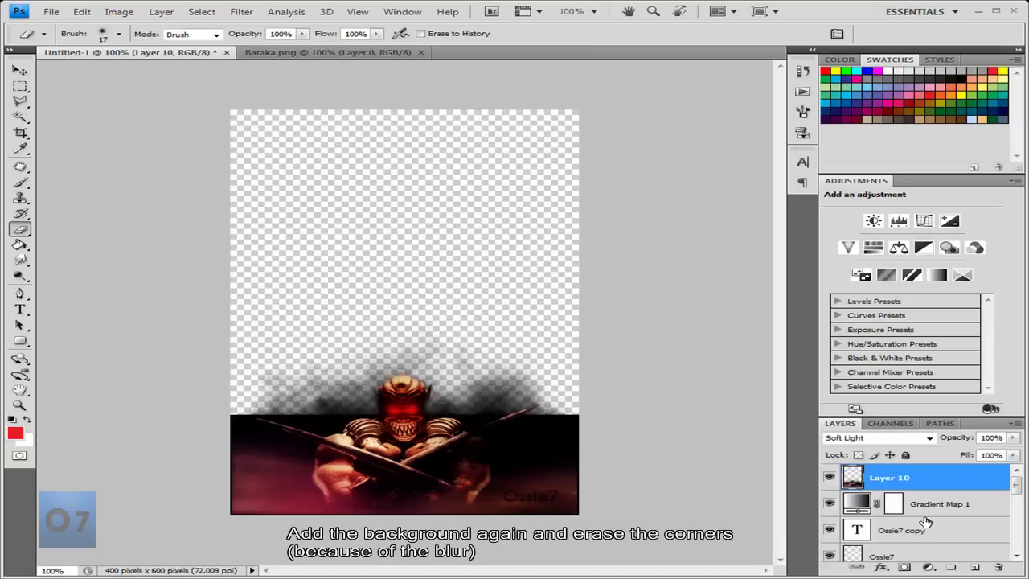
Try a crop around the lower canvas, decline it, and show the dark background
left_click(20, 133)
left_click_drag(656, 541, 195, 328)
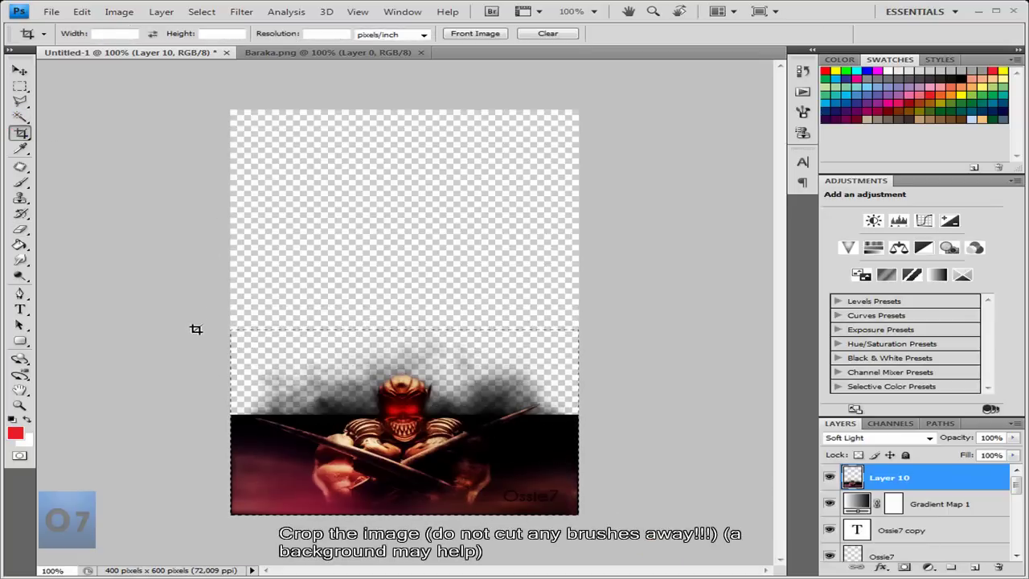
left_click_drag(196, 328, 196, 328)
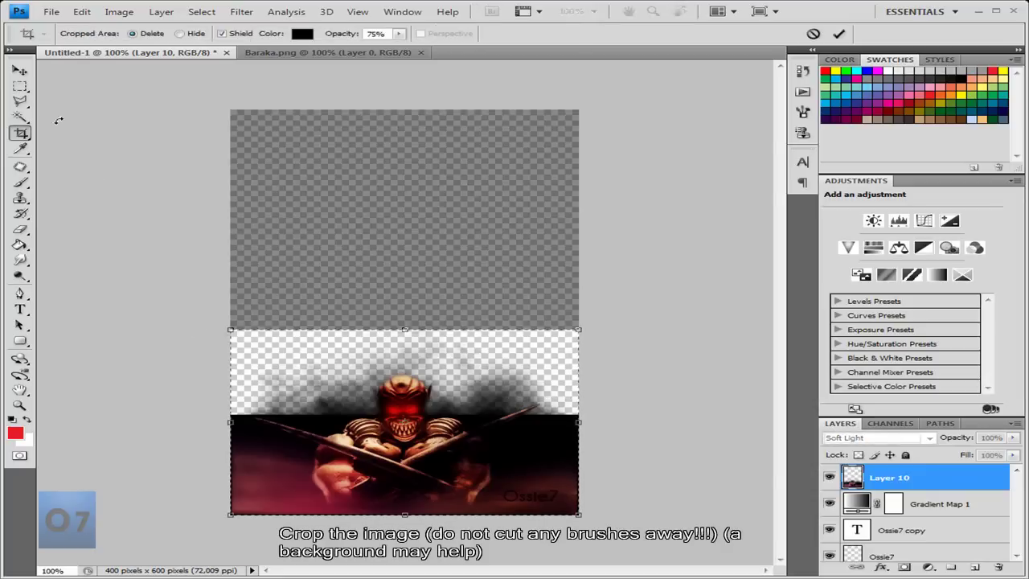
left_click(20, 84)
left_click(593, 229)
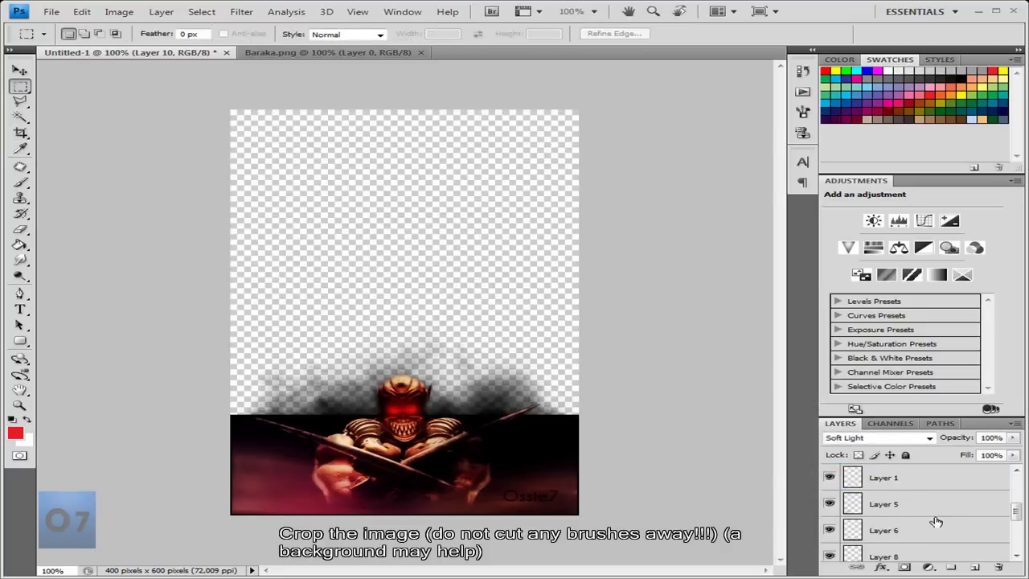
scroll(851, 553, "down", 5)
left_click(828, 549)
scroll(898, 539, "up", 5)
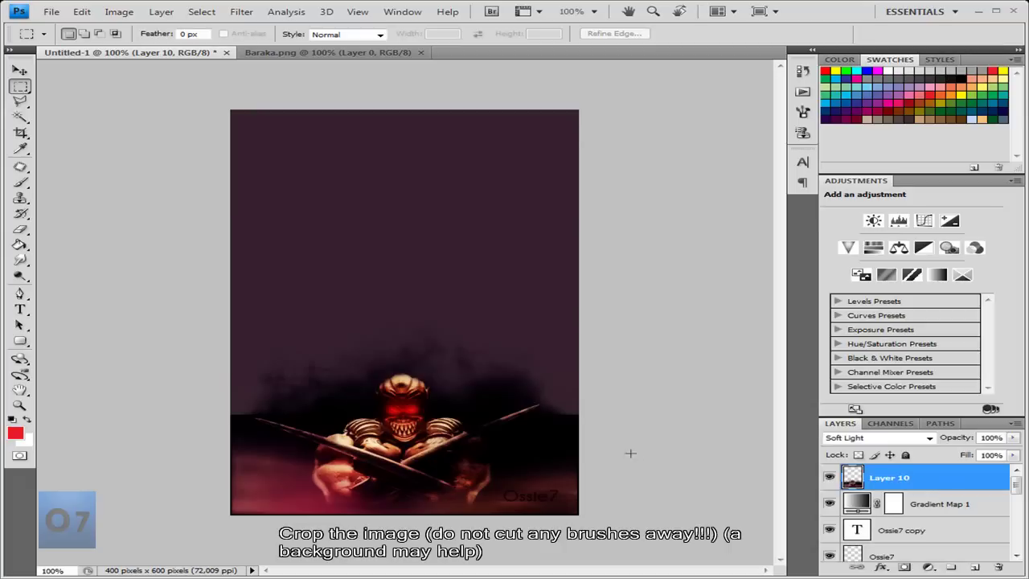
Crop the image to 400 x 299 pixels around the smoke and character
left_click(20, 132)
mouse_move(641, 524)
left_mouse_down()
mouse_move(208, 413)
mouse_move(141, 314)
left_mouse_up()
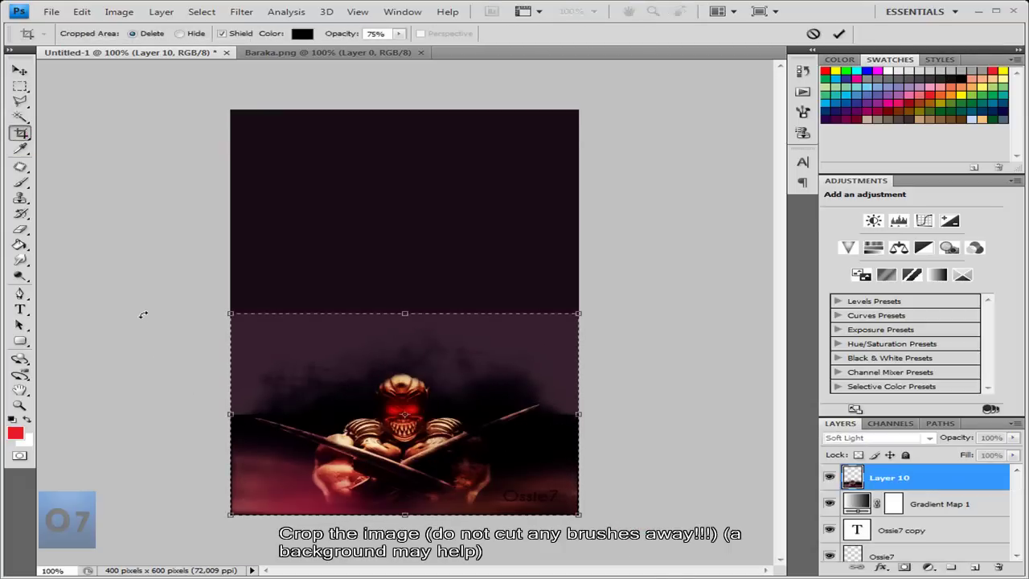
left_click(21, 86)
left_click(440, 233)
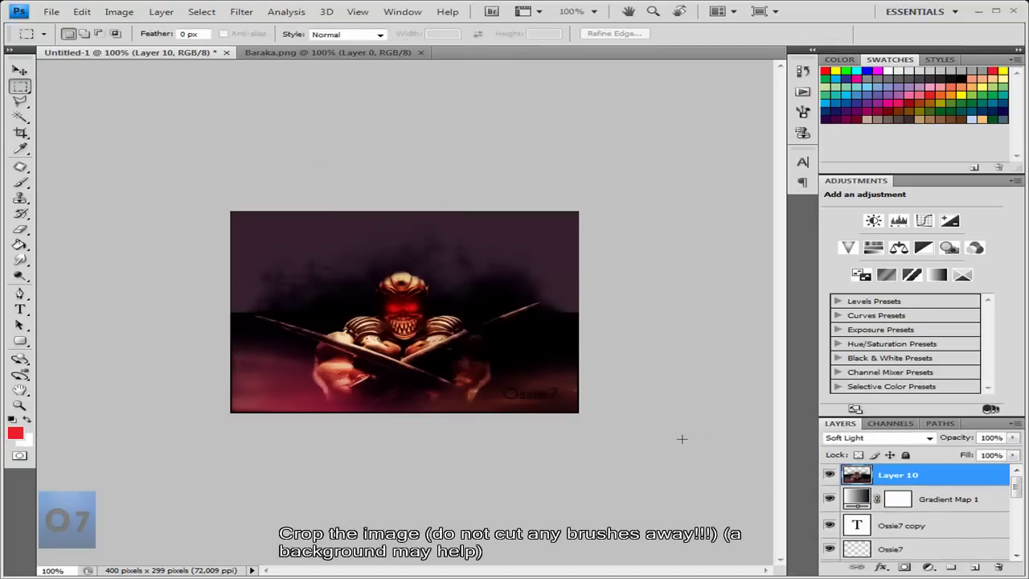
scroll(855, 492, "down", 3)
scroll(855, 499, "down", 3)
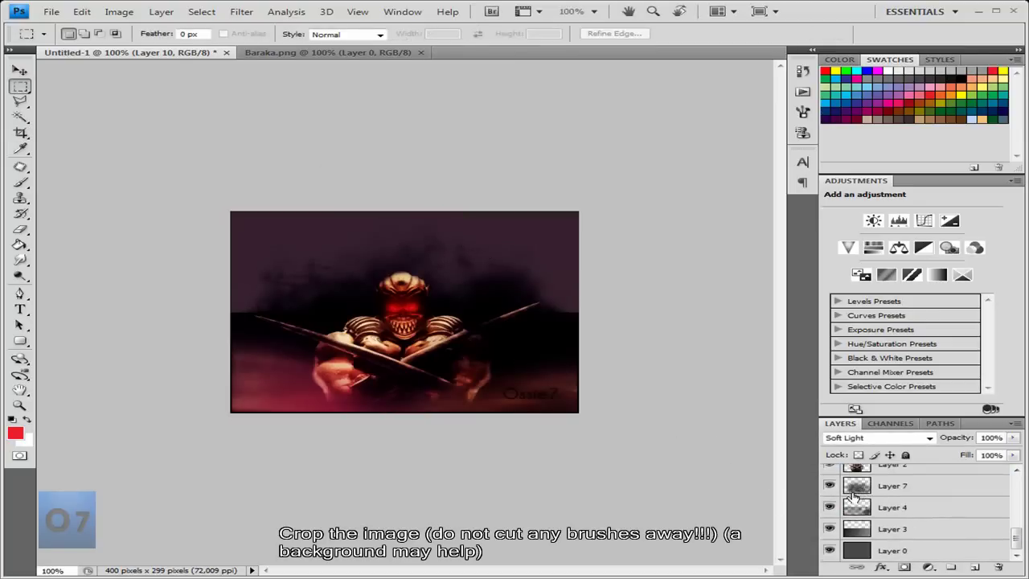
Hide the background layer and save the layered document as tutresult.psd
left_click(830, 551)
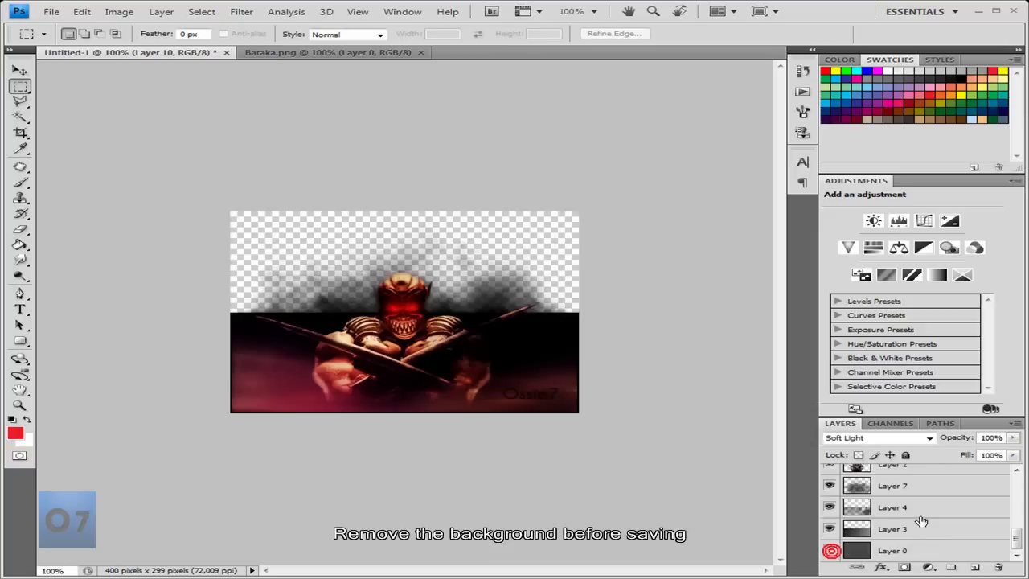
scroll(919, 519, "up", 3)
scroll(920, 521, "up", 3)
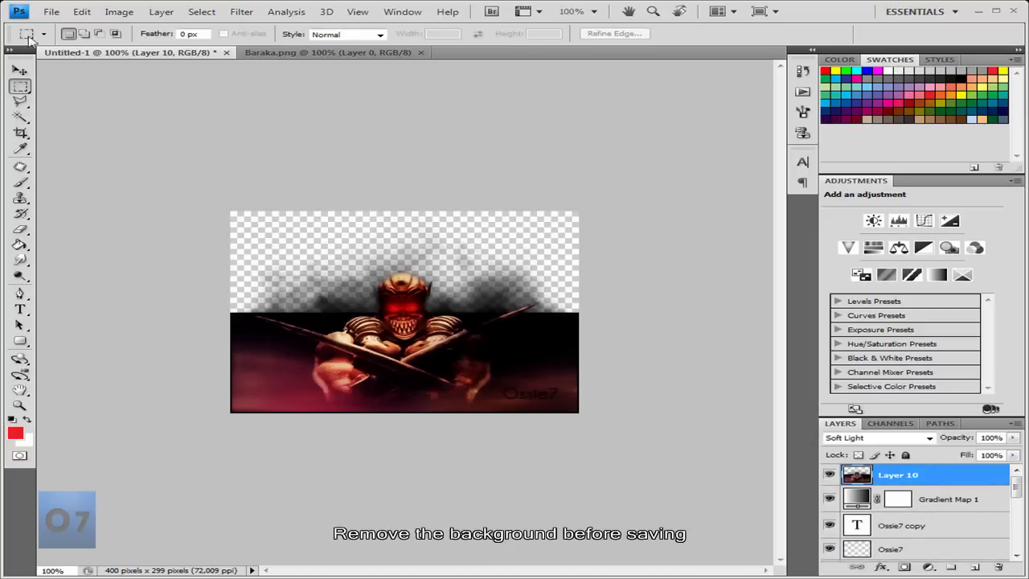
left_click(50, 11)
left_click(105, 193)
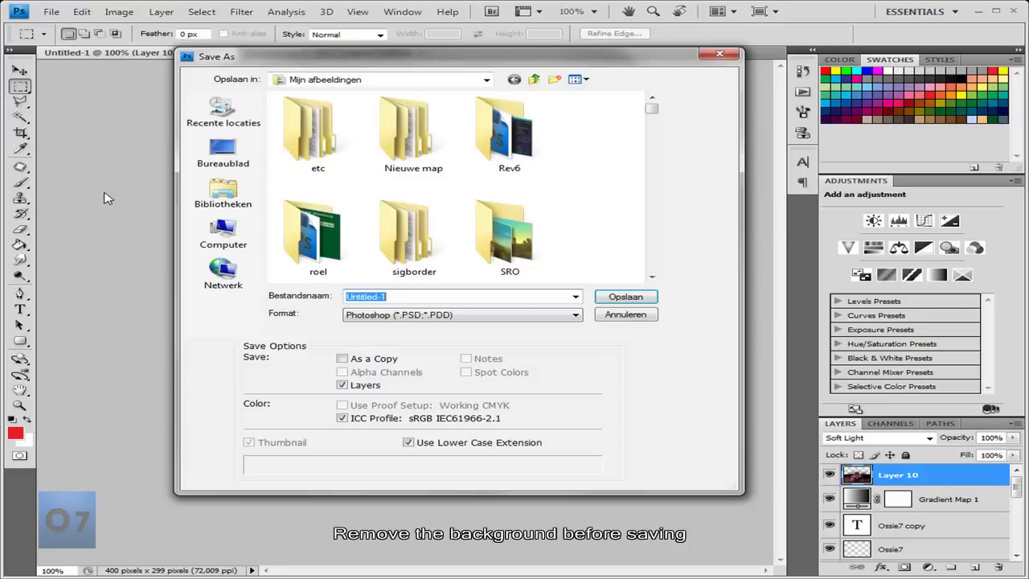
type("tutresult")
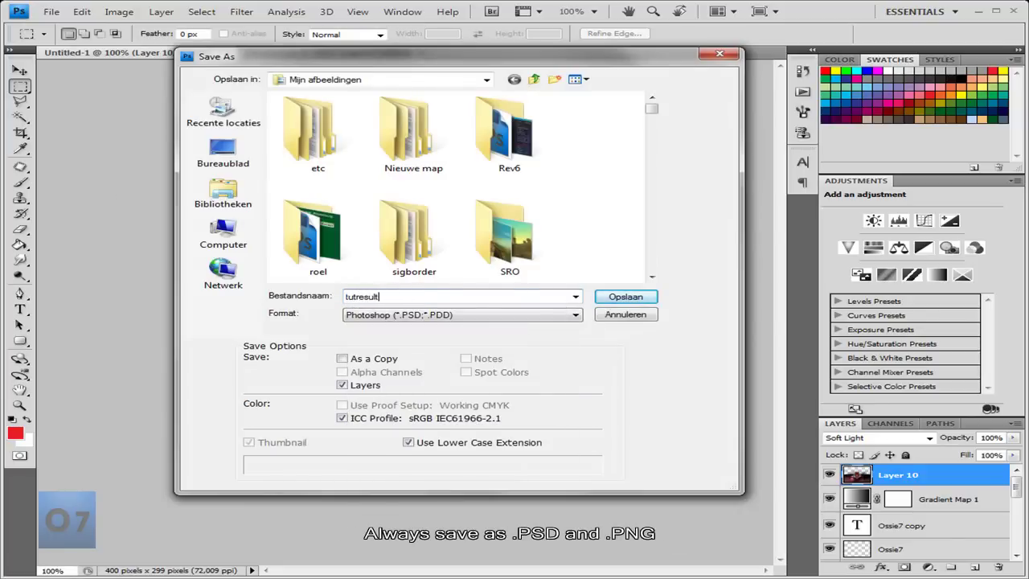
key("Return")
left_click(616, 192)
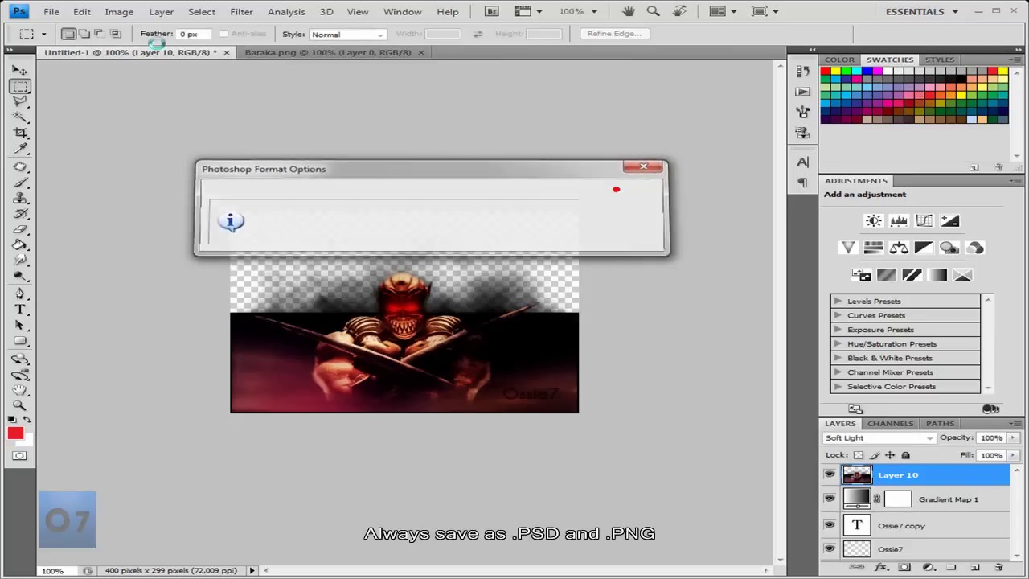
Save a PNG copy of the signature as tutresult.png
left_click(51, 11)
left_click(86, 195)
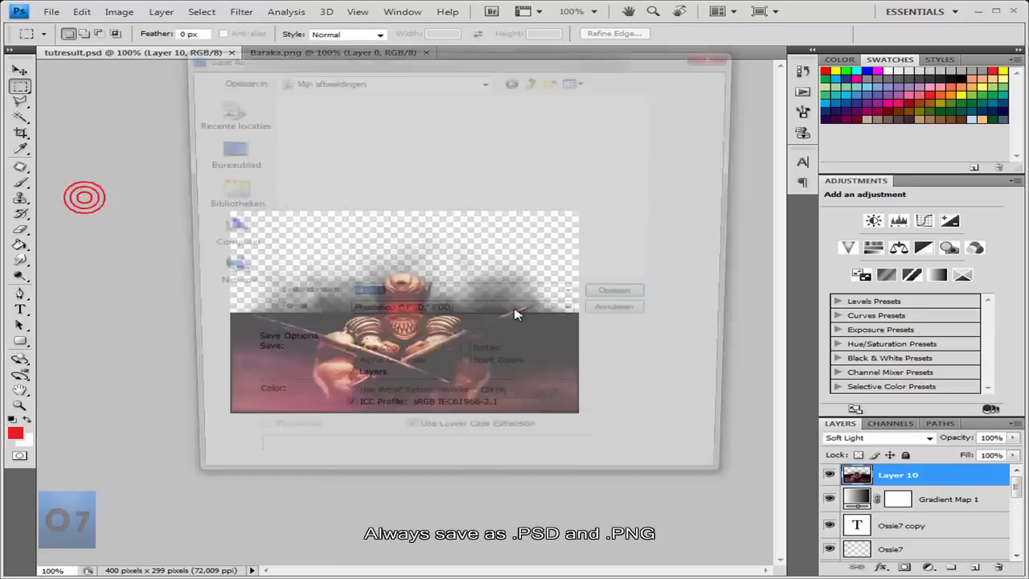
left_click(498, 315)
left_click(396, 479)
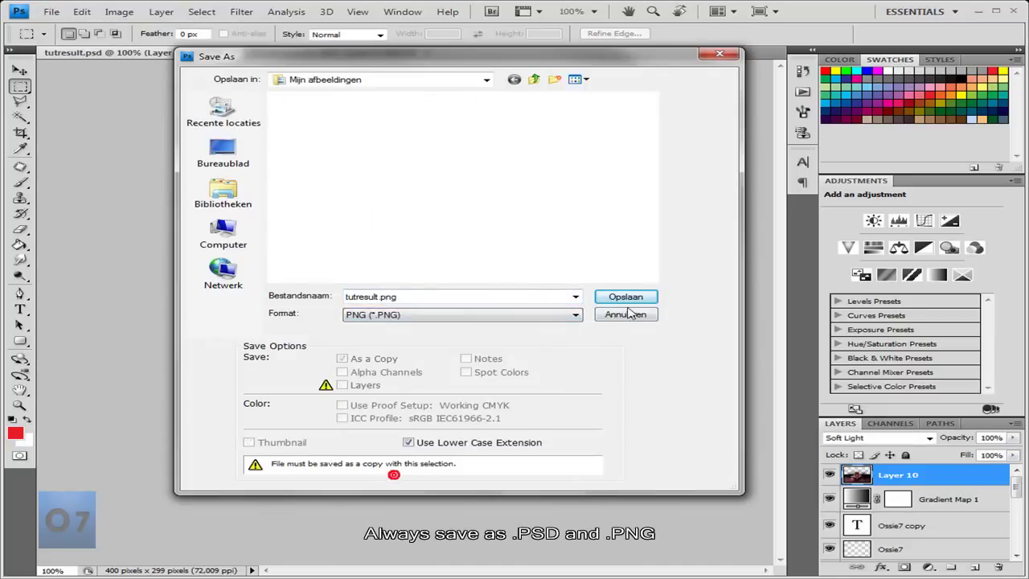
left_click(619, 297)
left_click(569, 283)
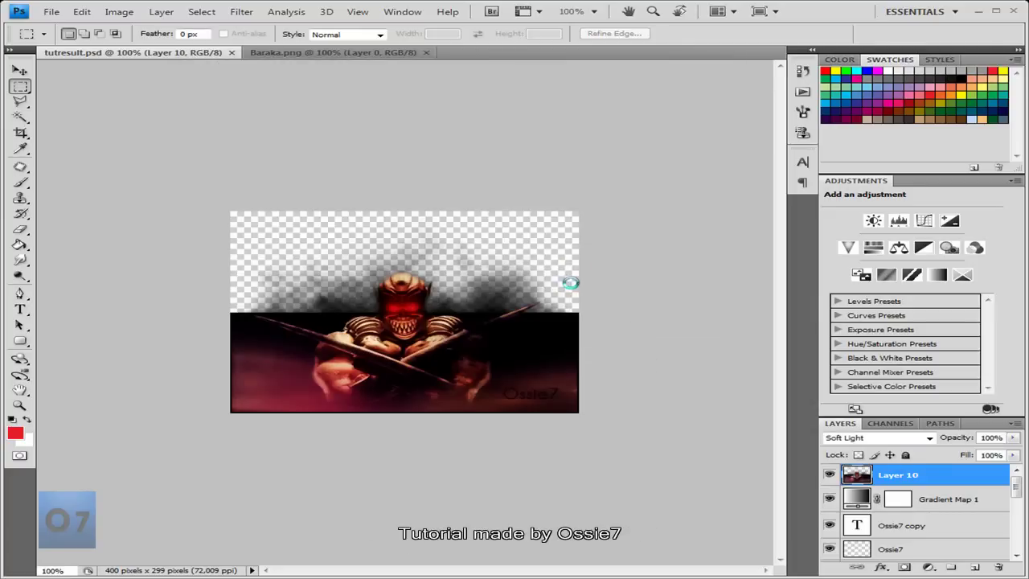